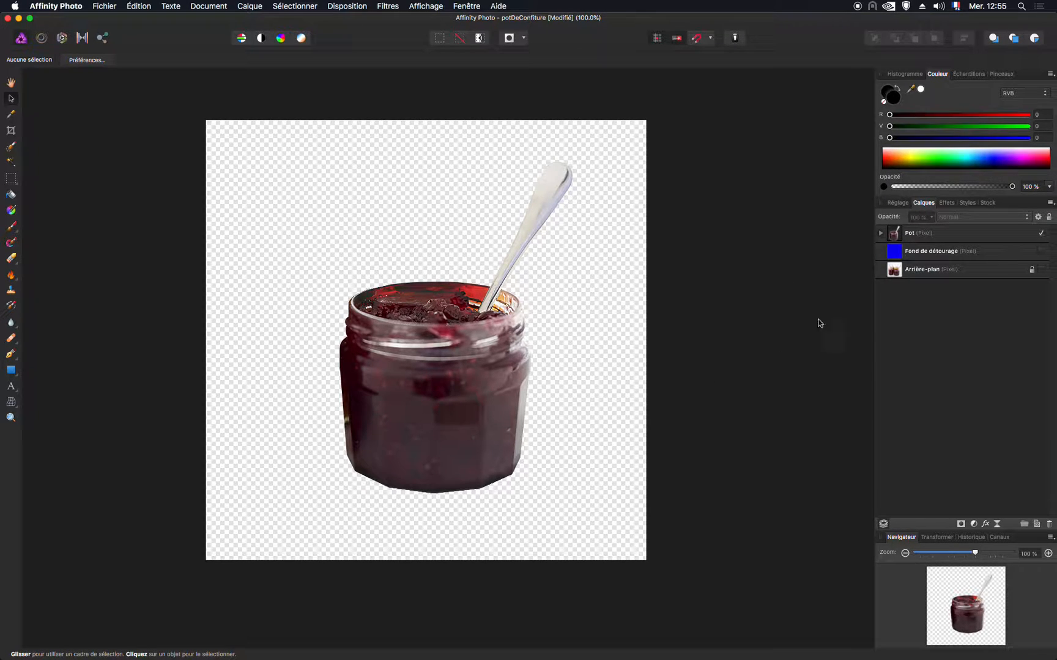
Delete the Pot layer and make the Arrière-plan layer visible, keeping the Fond de détourage layer hidden
left_click(948, 234)
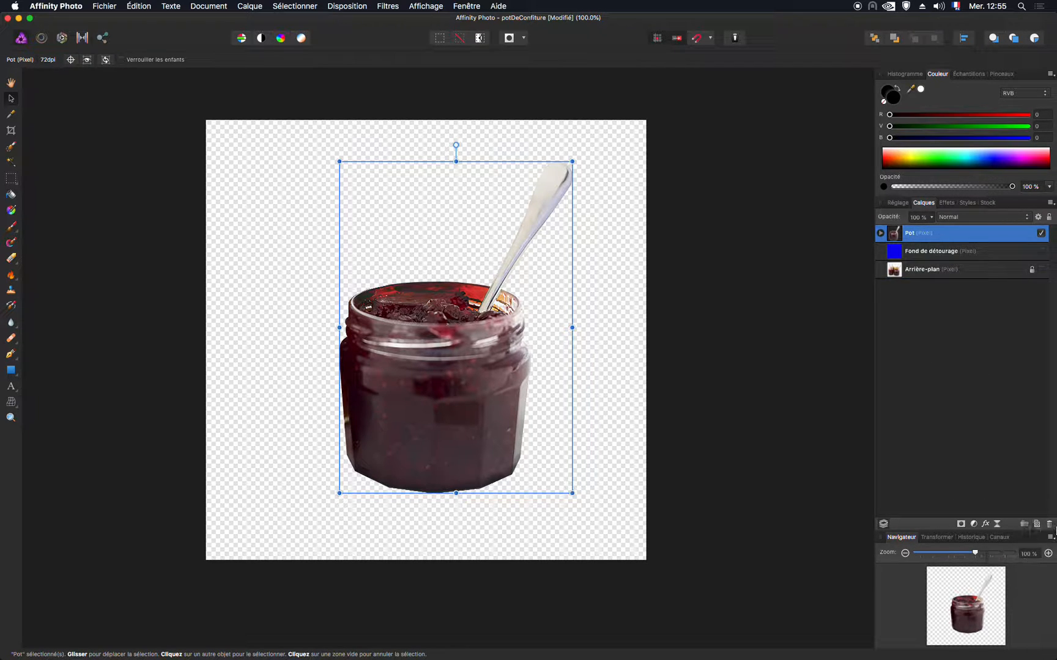
left_click(1048, 524)
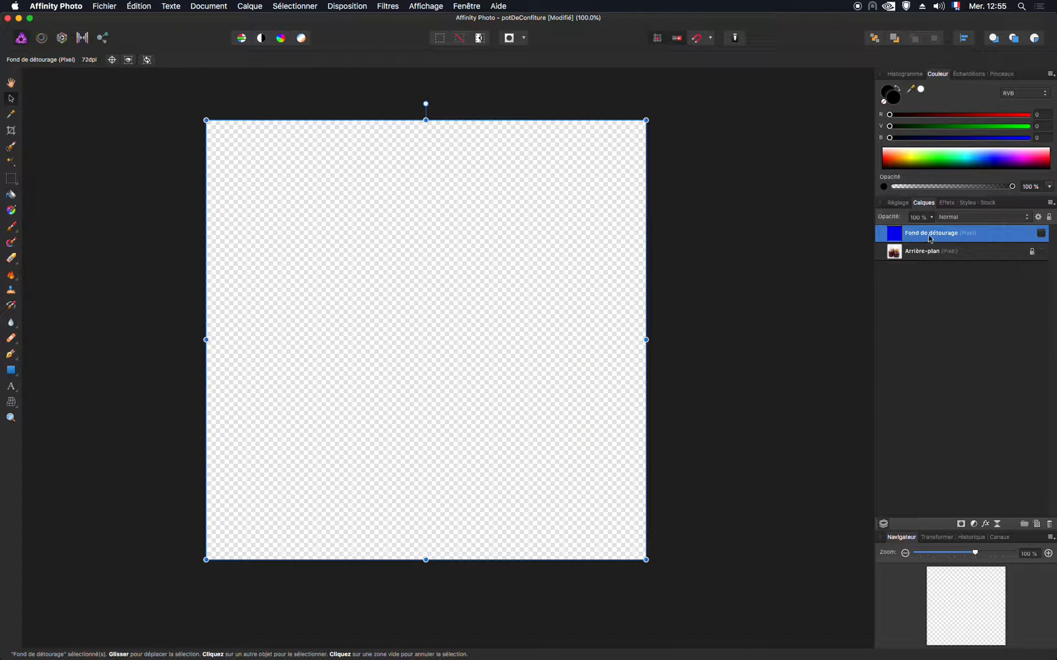
left_click(1041, 234)
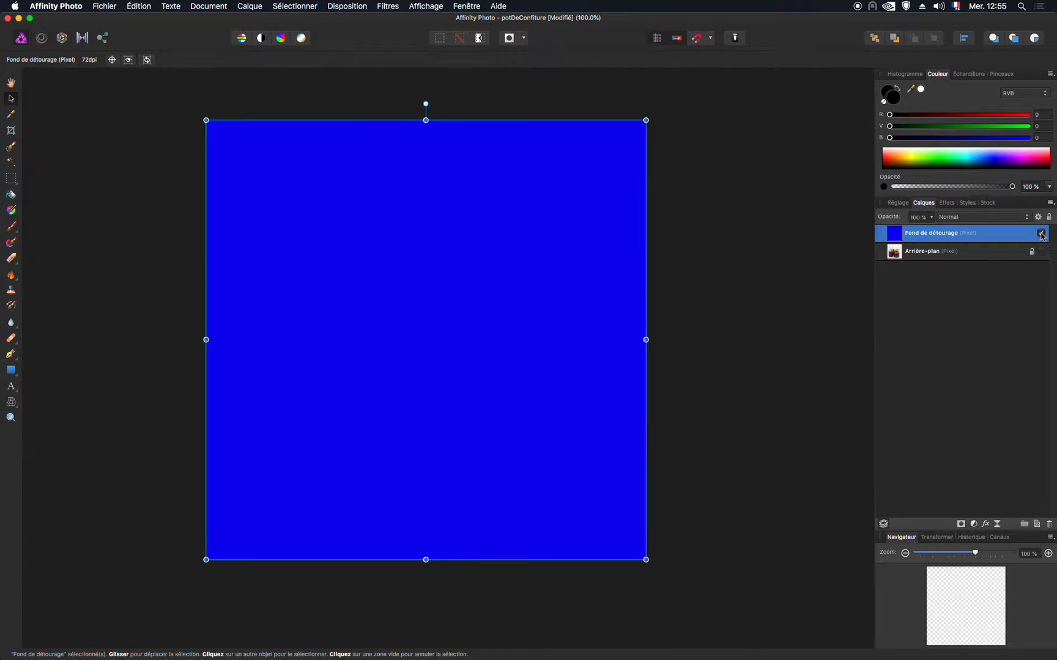
left_click(1041, 236)
left_click(923, 255)
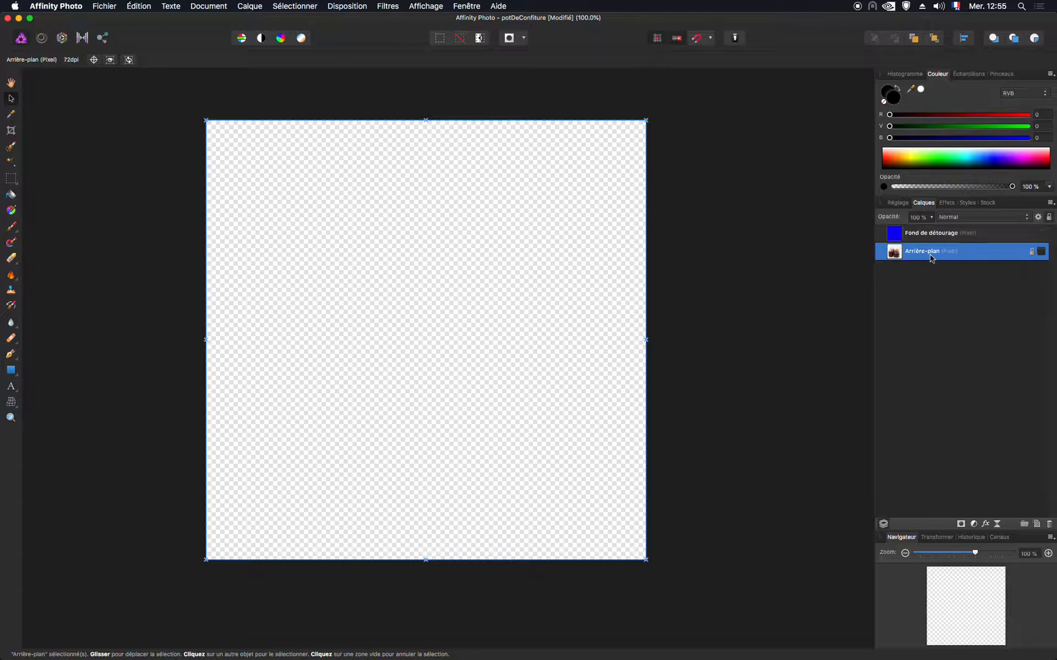
left_click(1042, 252)
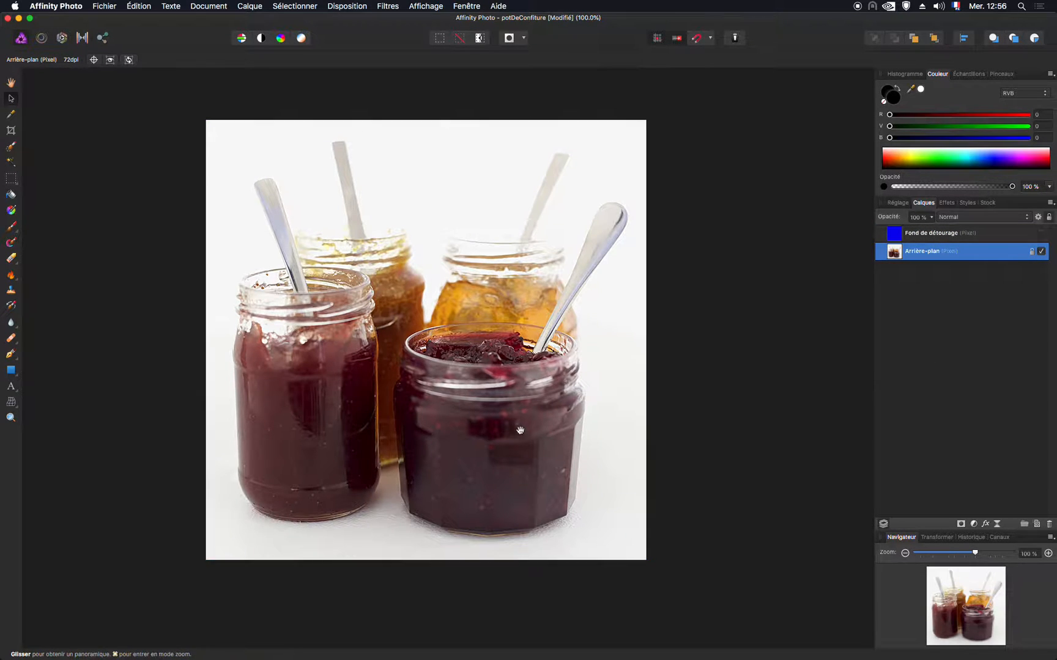
Examine the outline of the dark jam jar at the front right of the photo, up close
scroll(517, 428, "down", 3)
scroll(516, 428, "right", 2)
key("space")
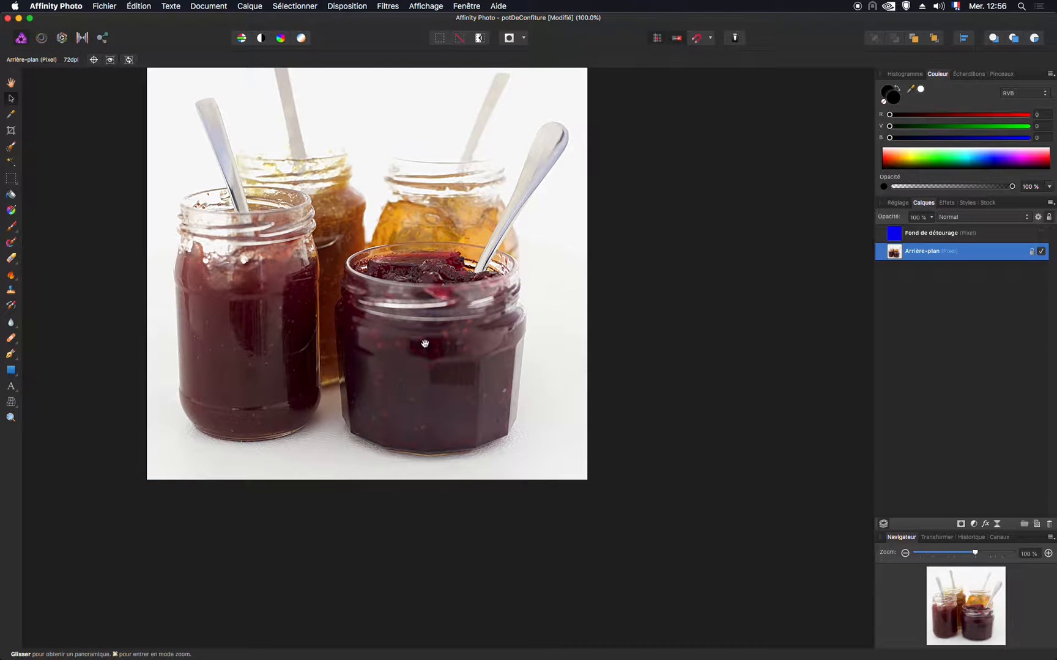
left_click_drag(424, 346, 446, 338)
key("space")
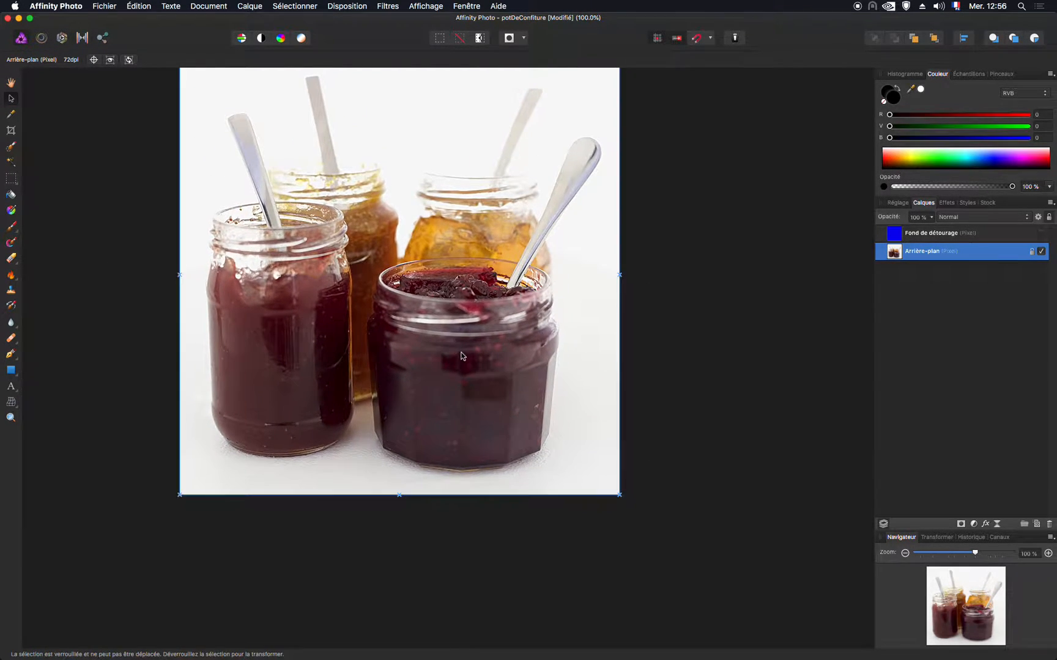
scroll(463, 357, "down", 1)
scroll(463, 357, "up", 5)
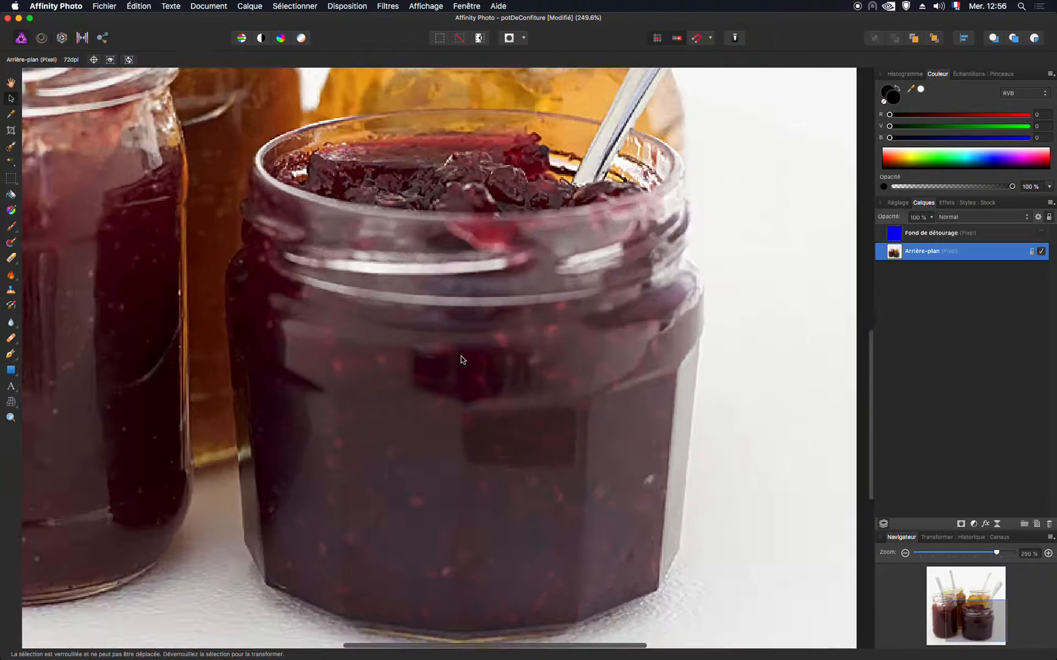
scroll(461, 360, "down", 2)
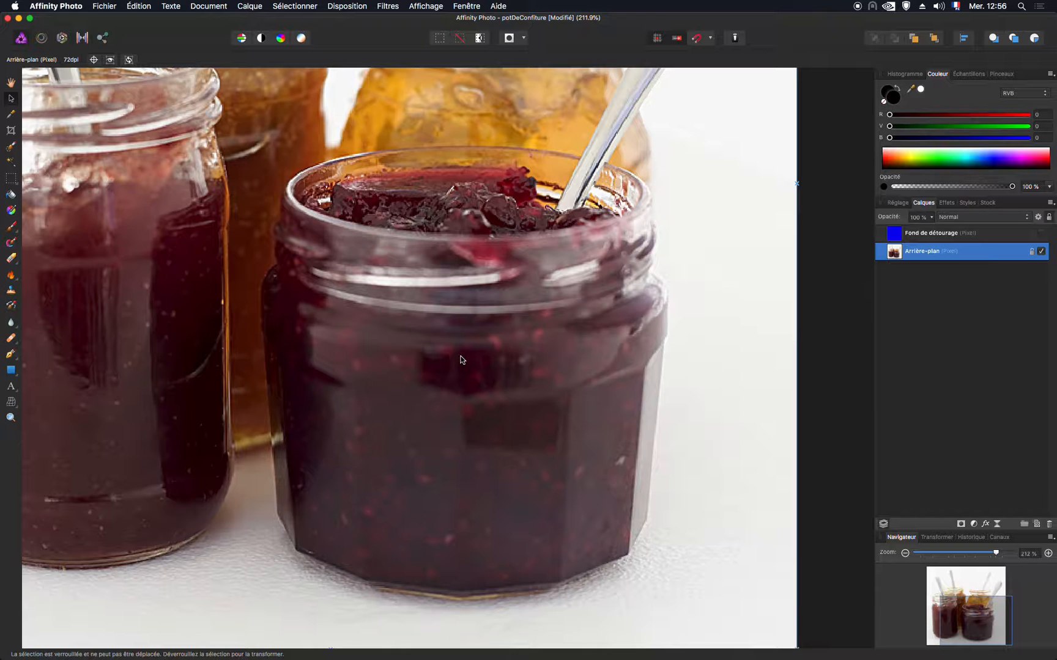
scroll(462, 359, "down", 2)
scroll(462, 359, "up", 4)
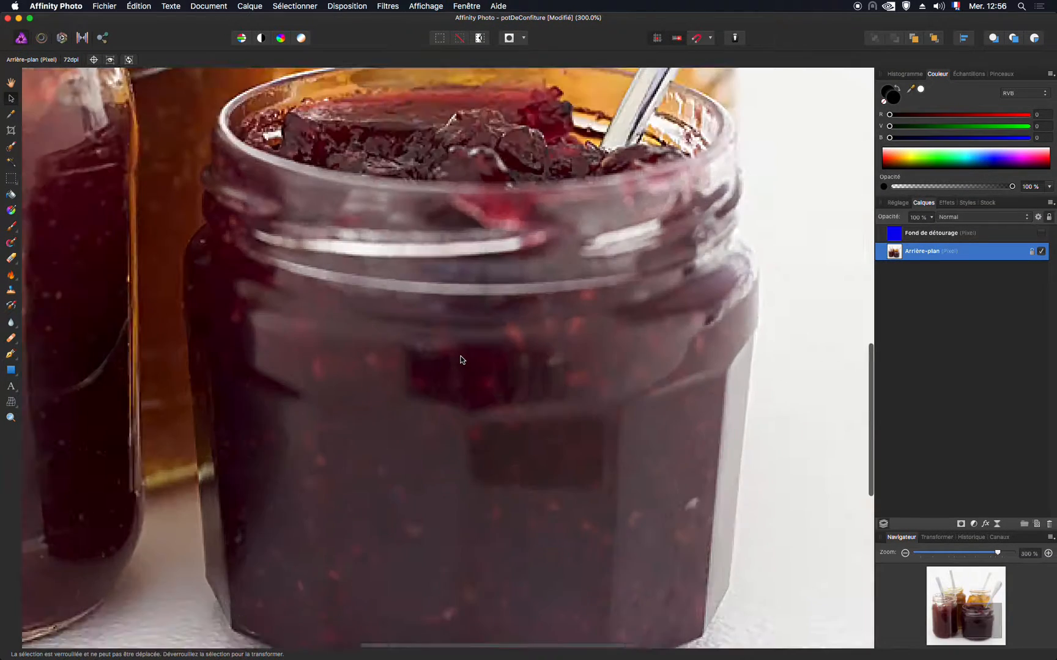
scroll(461, 359, "down", 2)
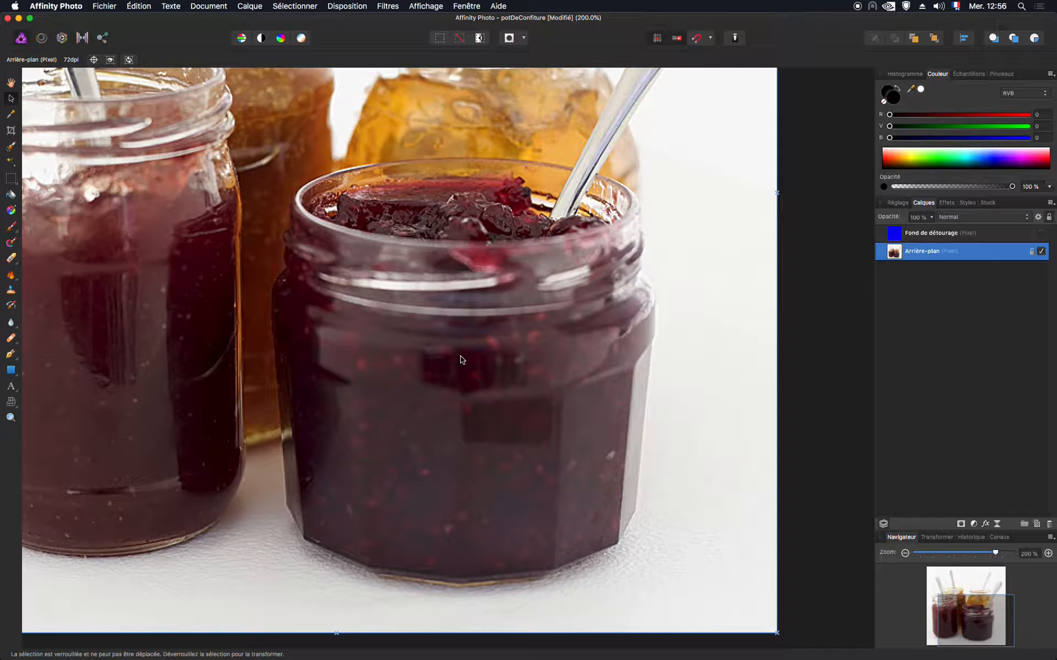
Start a Pen tool path along the bevelled lower-left corner of the front jam jar, just inside its edge
left_click(11, 355)
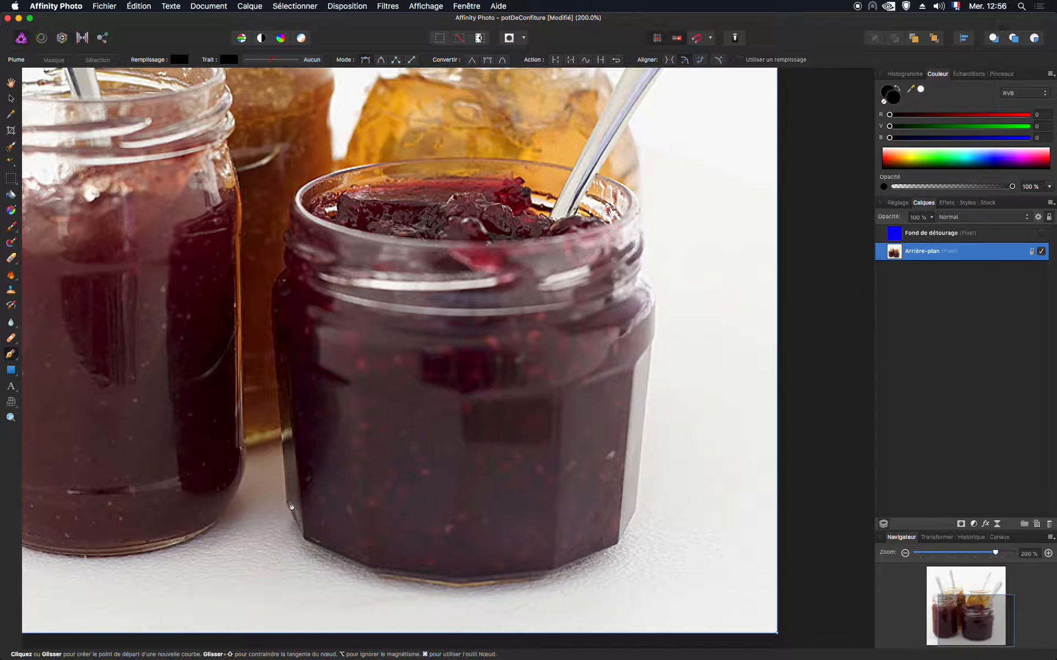
scroll(290, 505, "down", 2)
scroll(290, 505, "up", 8)
scroll(290, 505, "up", 2)
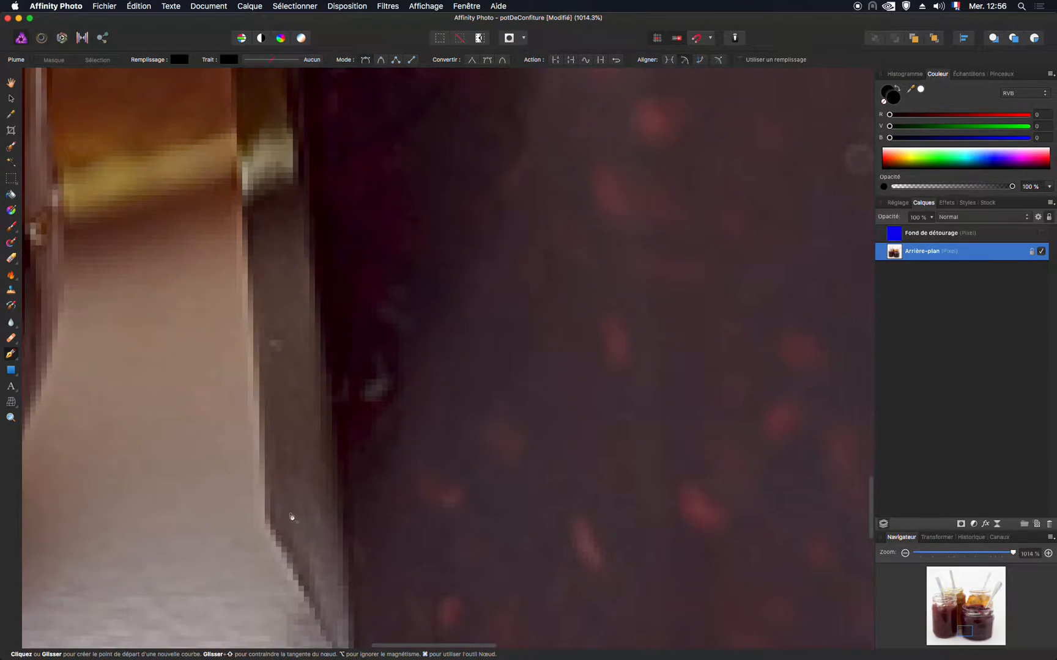
left_click(267, 508)
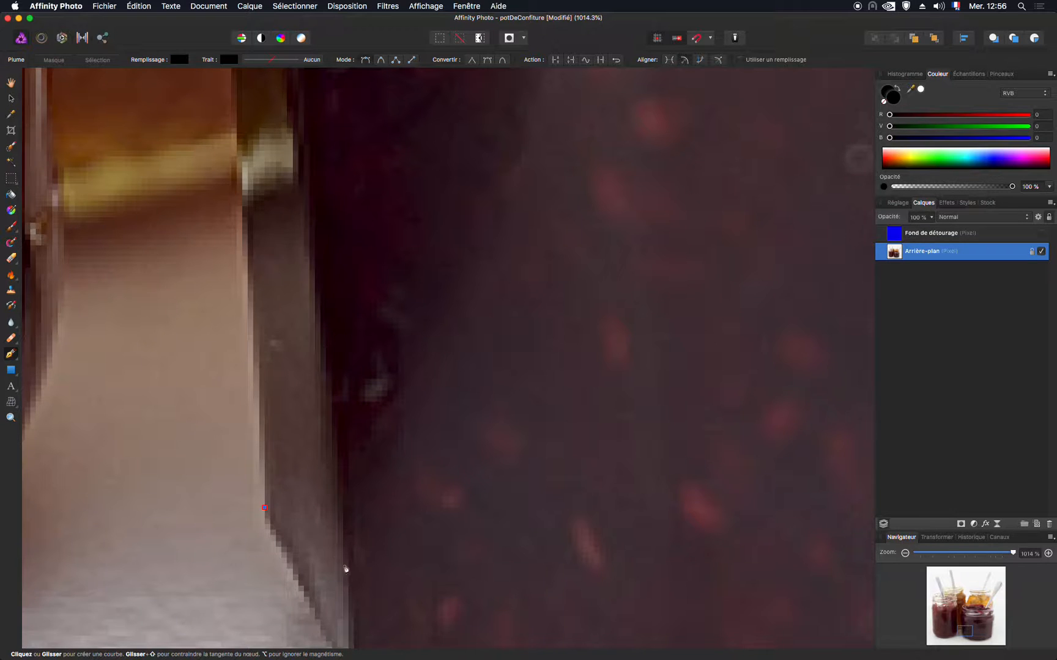
scroll(344, 566, "down", 5)
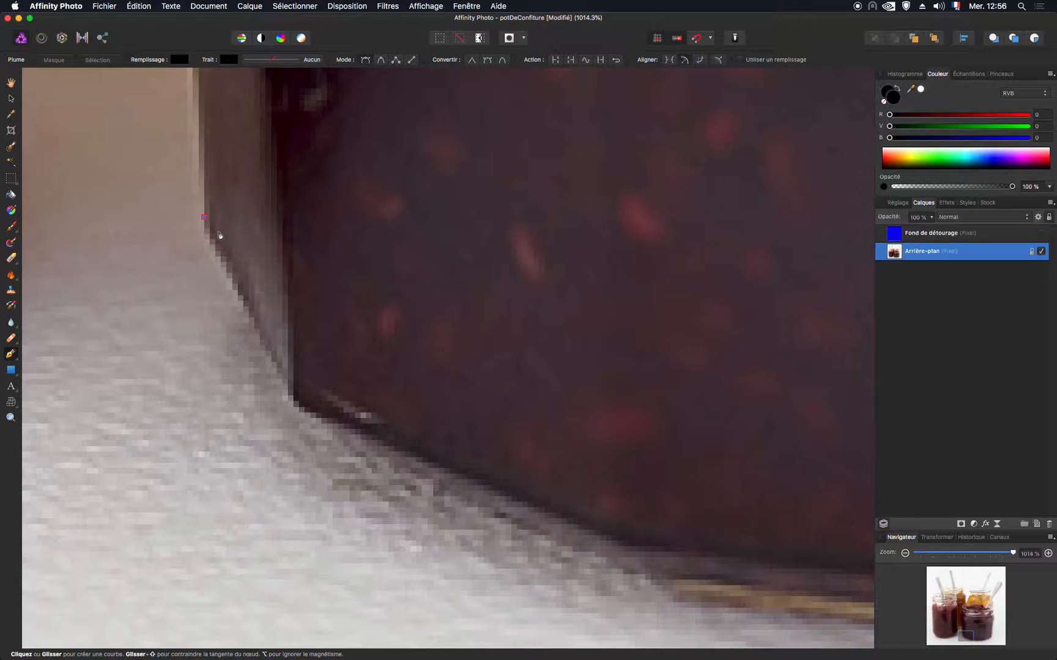
key("super+z")
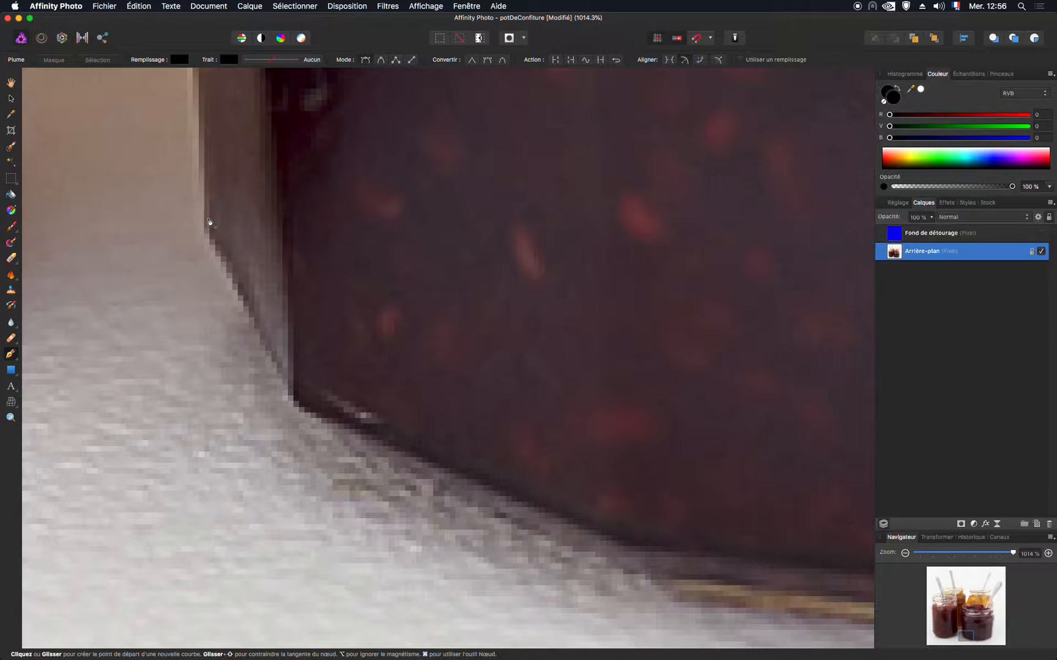
left_click(209, 218)
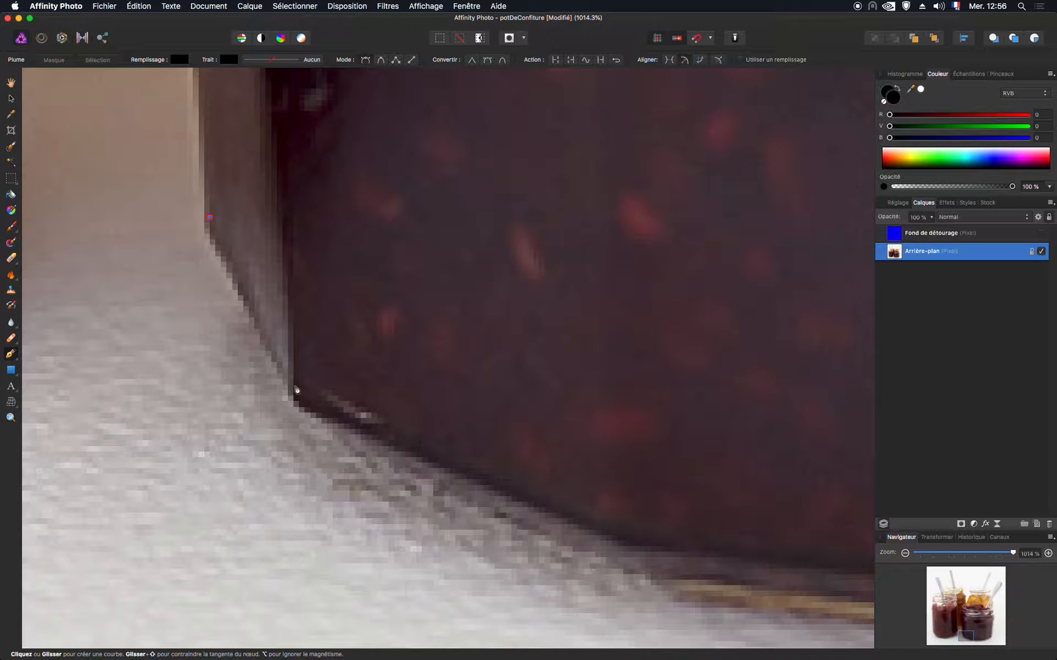
left_click(299, 390)
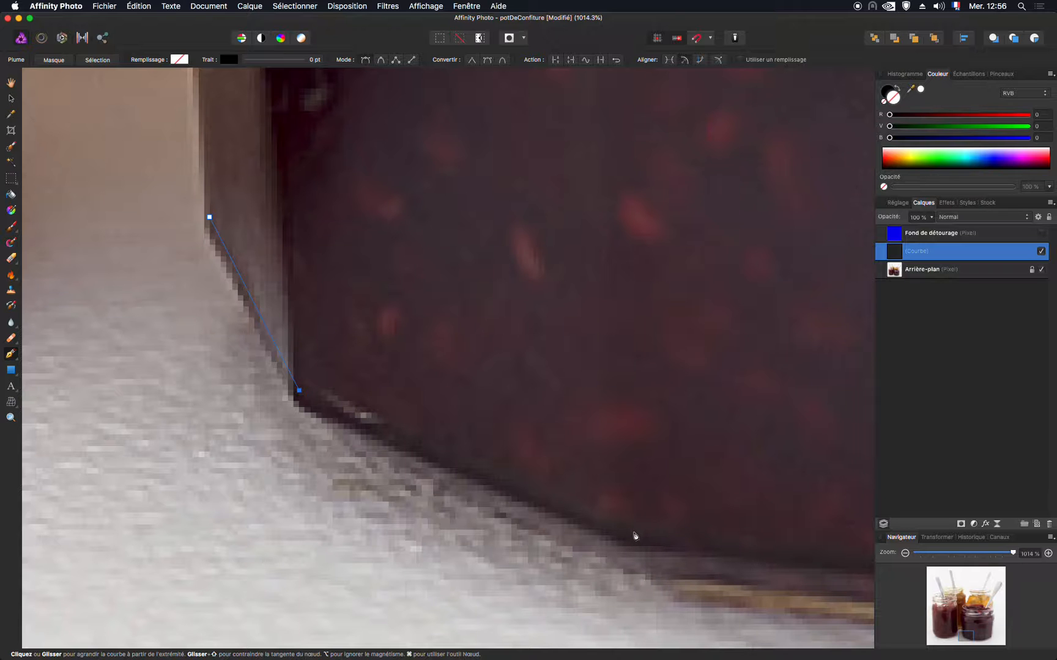
Extend the path with straight segments along the jar's faceted bottom edge to its lower-right corner
left_click(635, 536)
key("space")
left_click_drag(745, 534, 384, 295)
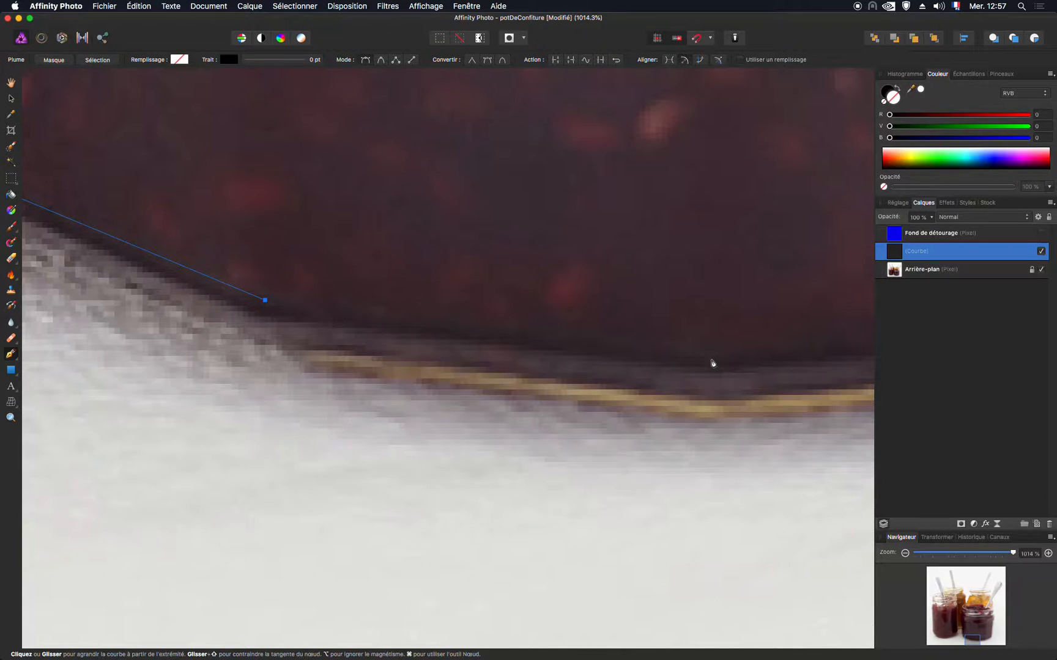
left_click(711, 363)
key("space")
left_click_drag(724, 360, 226, 367)
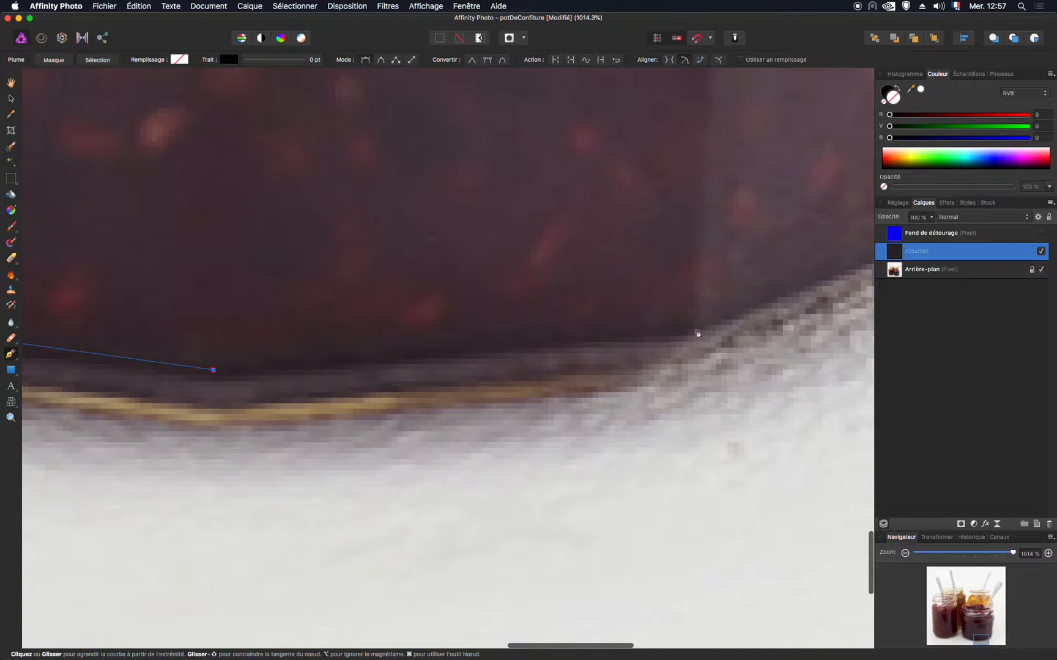
left_click(677, 328)
key("space")
left_click_drag(736, 277, 322, 439)
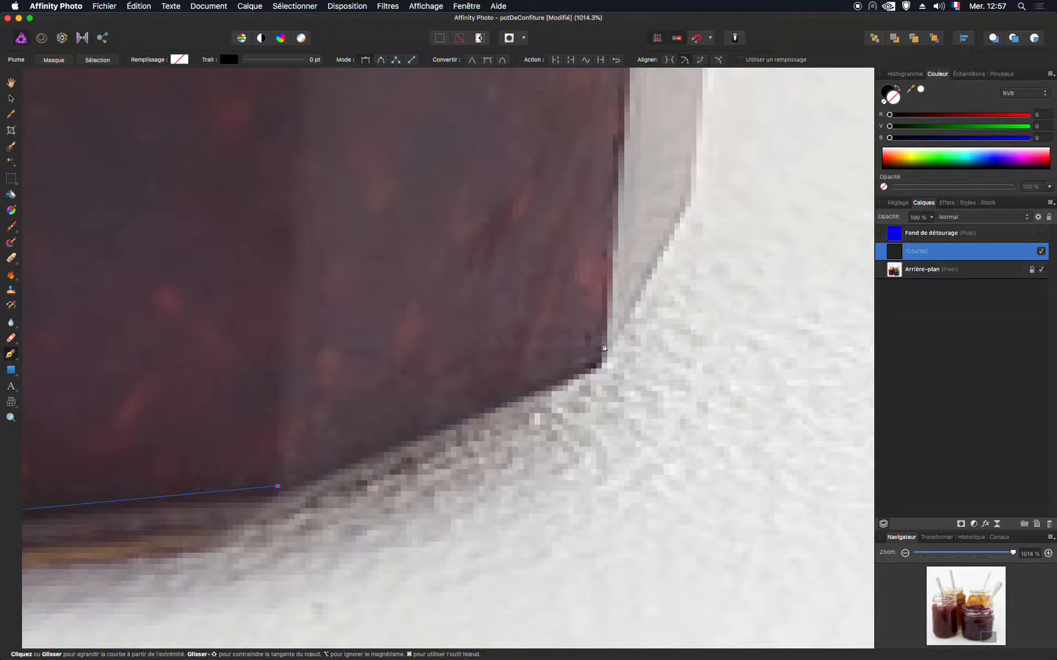
left_click(603, 347)
Extend the path with straight segments along the lower-right bevel and up the jar's right side past the facet corner
key("space")
left_click_drag(603, 348, 514, 460)
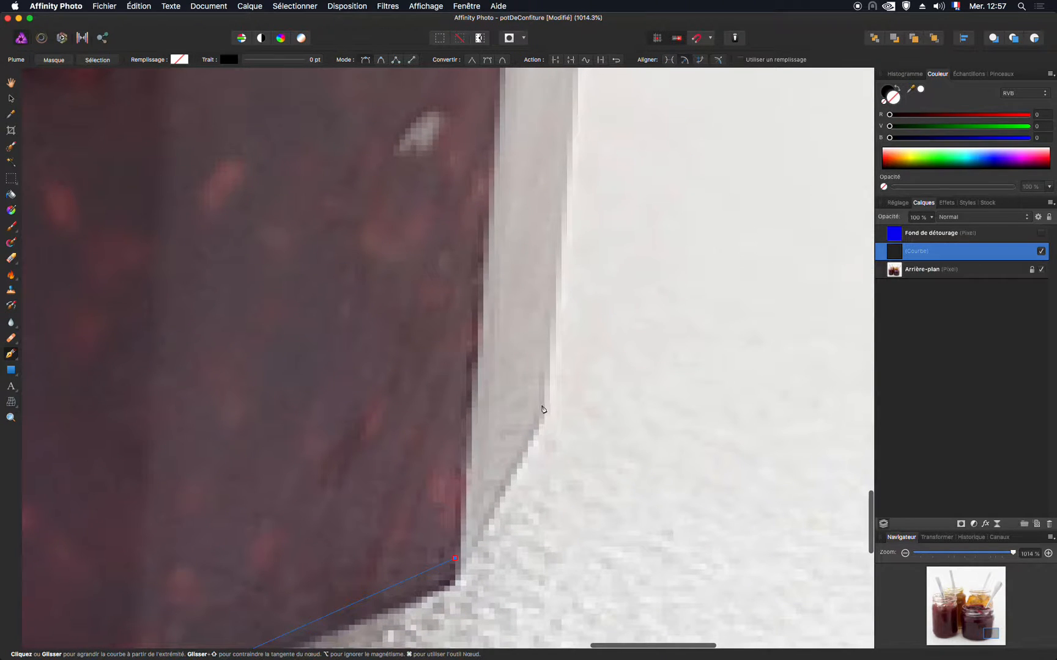
left_click(543, 407)
key("space")
left_click_drag(548, 184, 514, 550)
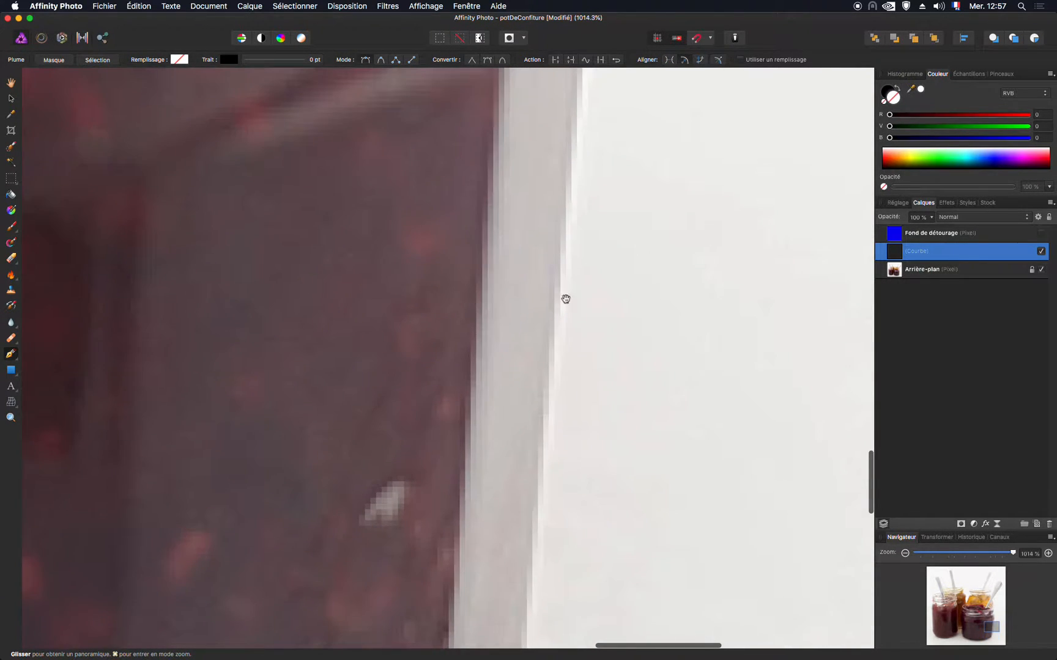
left_click_drag(550, 118, 513, 498)
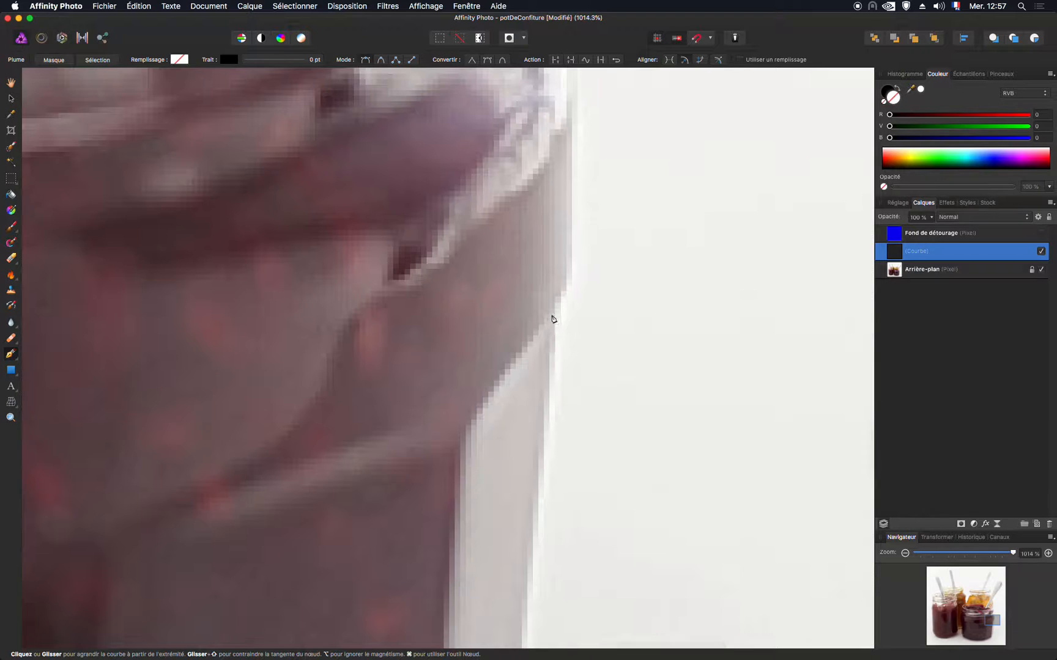
left_click(550, 314)
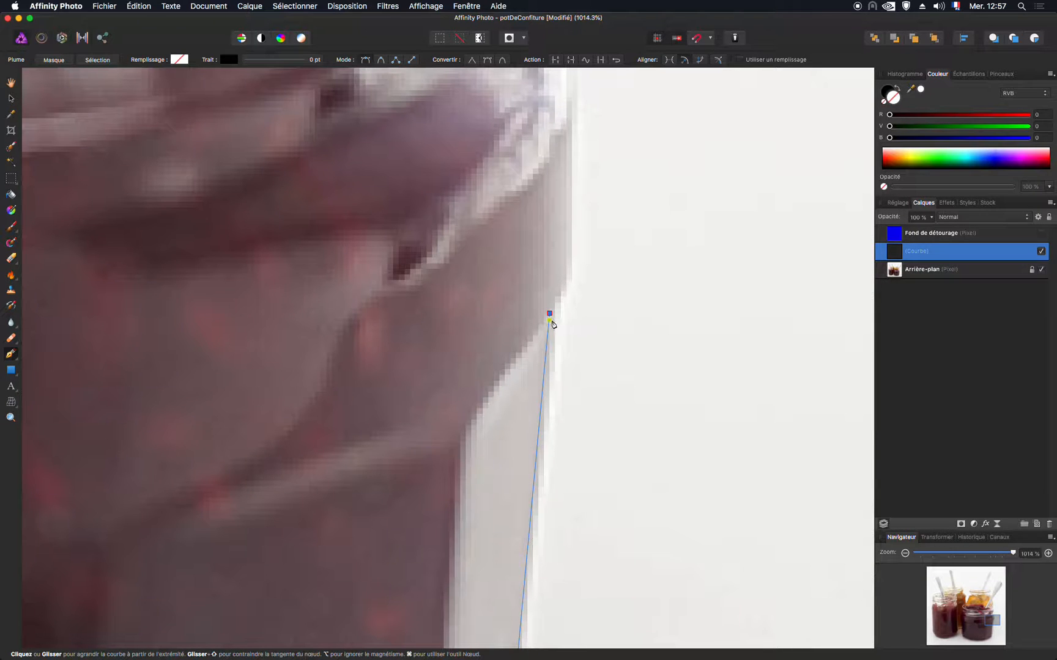
left_click(565, 289)
Continue the path straight up the jar's right edge and curve it over the shoulder to the base of the neck
left_click_drag(564, 179, 540, 396)
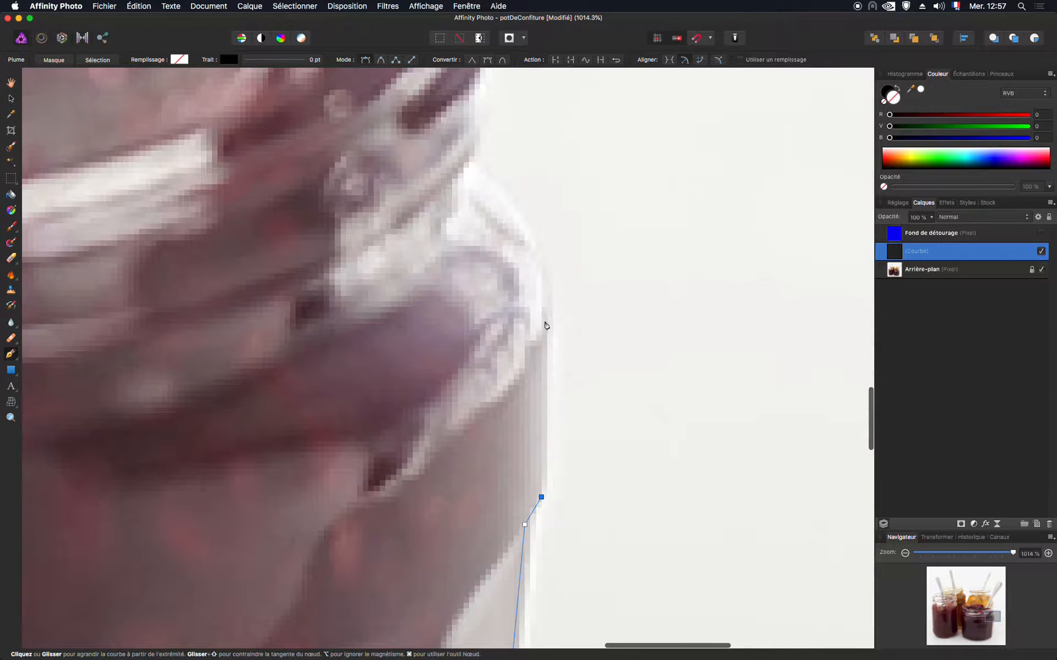
left_click(547, 286)
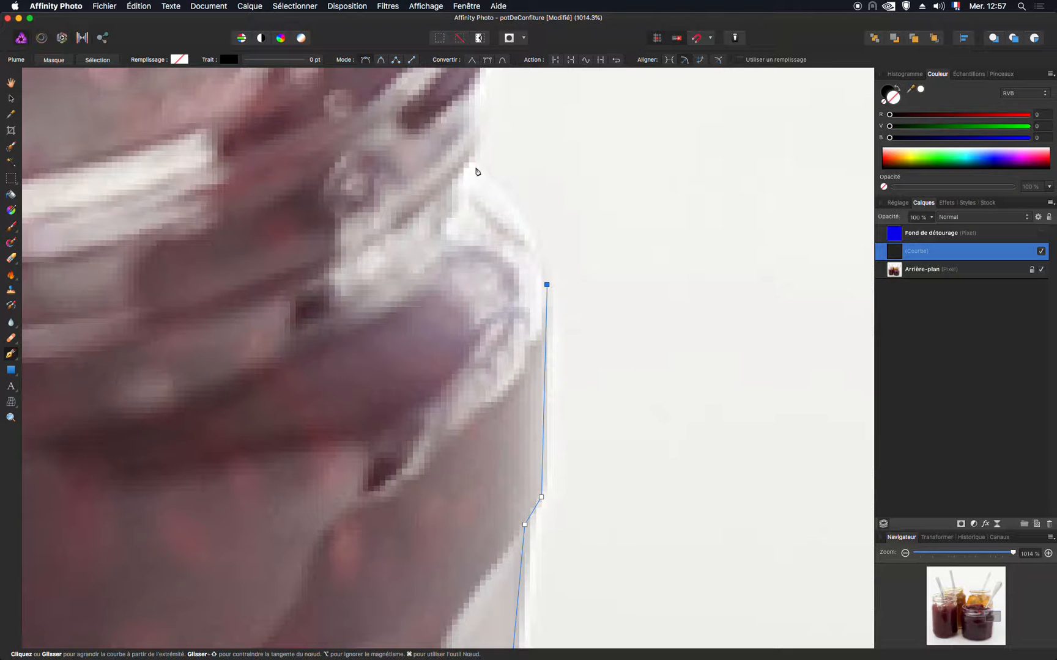
left_click_drag(475, 167, 401, 107)
Break the last node's handle so it points straight up, and add a node above it along the neck
scroll(465, 184, "up", 5)
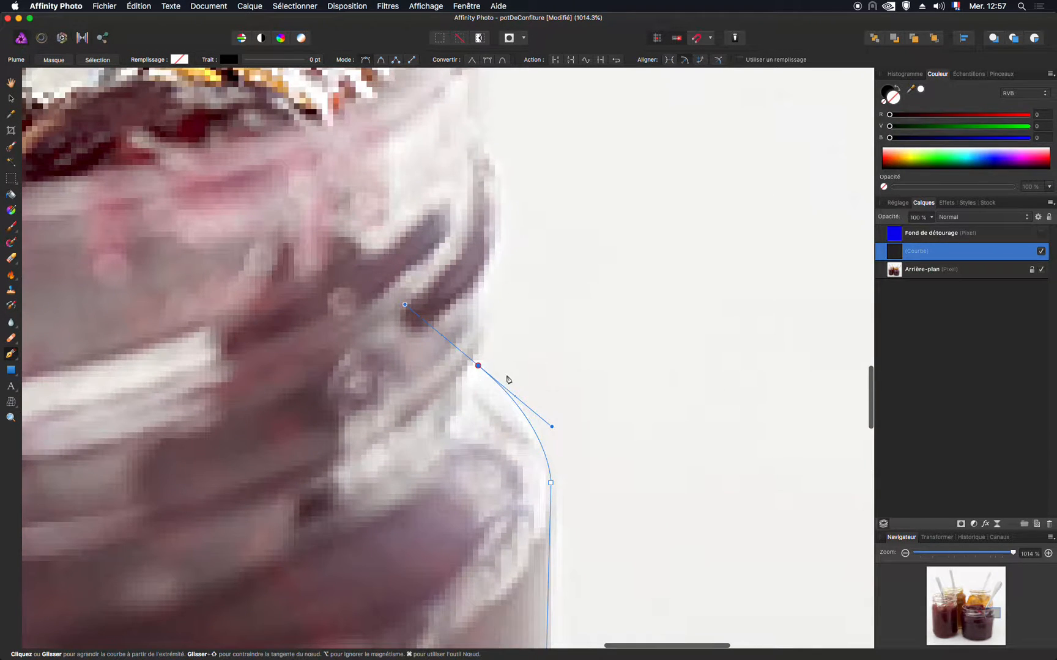
left_click(484, 293)
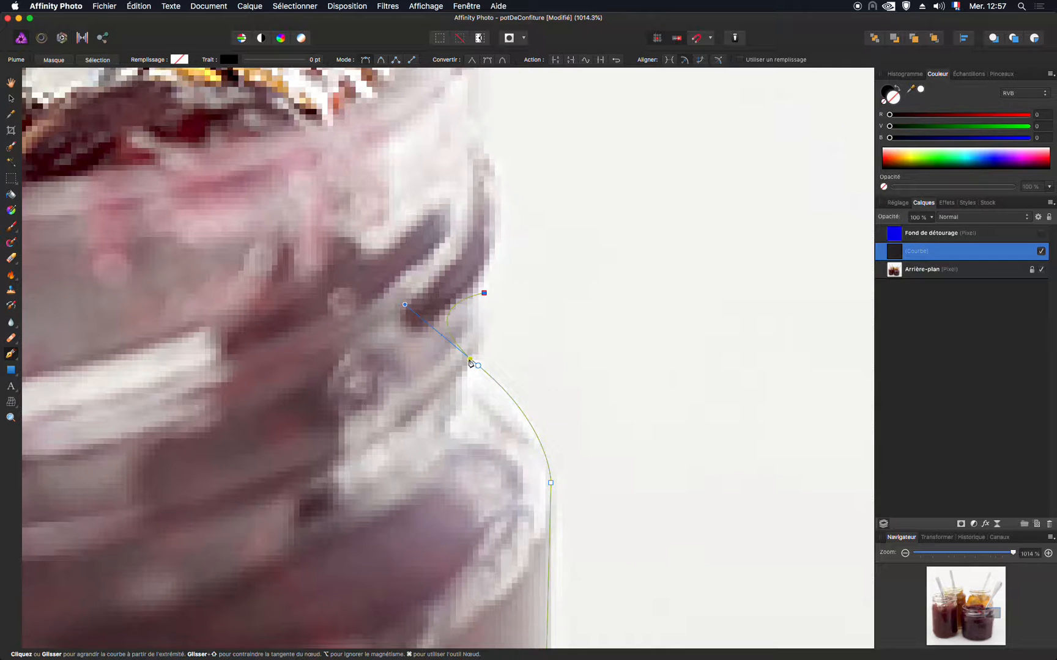
key("super+z")
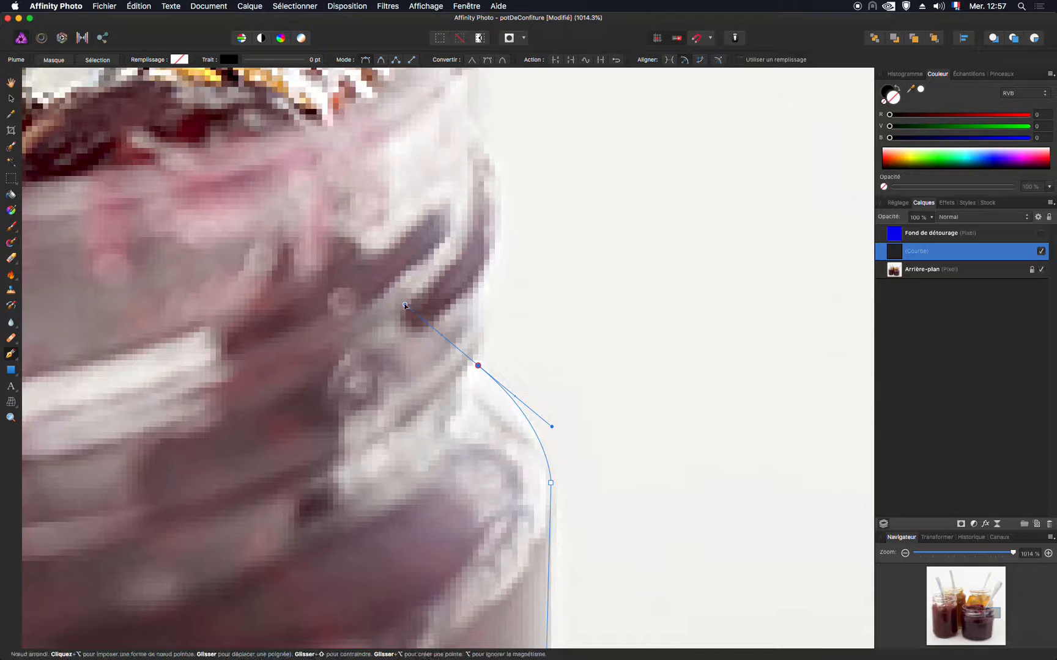
left_click_drag(405, 304, 479, 289)
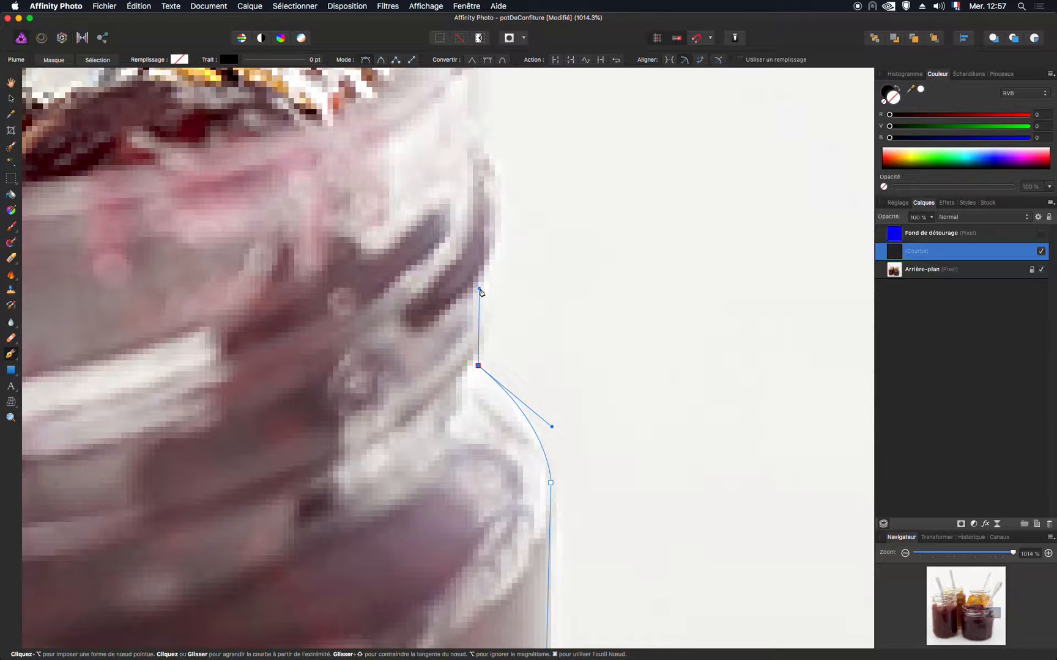
left_click(478, 288)
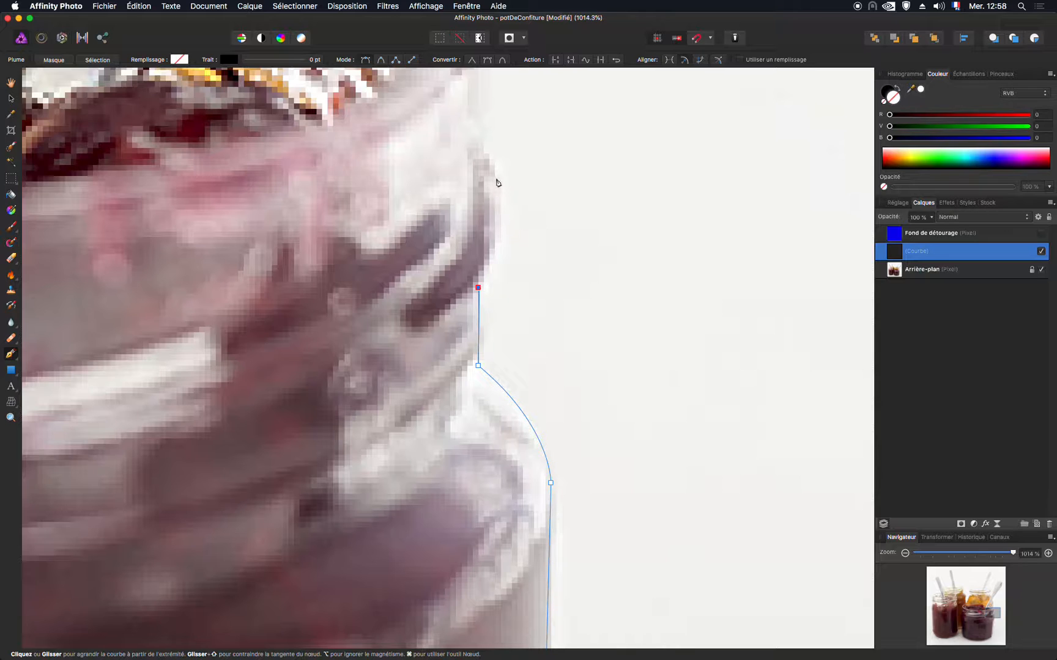
Trace the bulging thread on the right of the neck with curved nodes up to just below the rim
left_click_drag(500, 210, 500, 156)
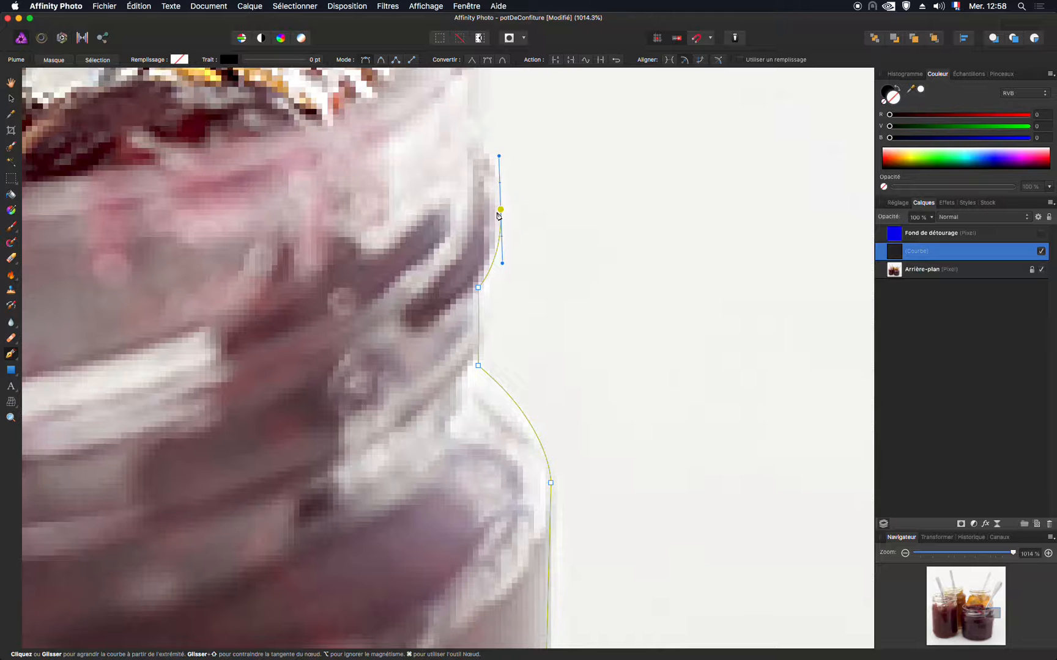
key("space")
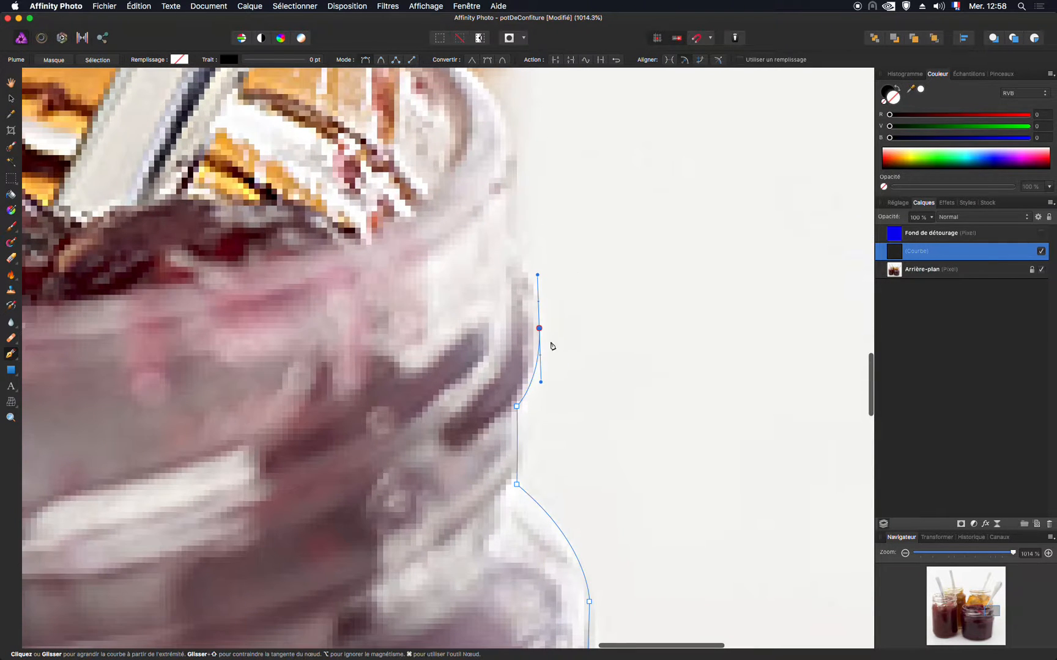
mouse_move(511, 250)
left_mouse_down()
mouse_move(486, 229)
mouse_move(499, 238)
left_mouse_up()
scroll(553, 189, "up", 5)
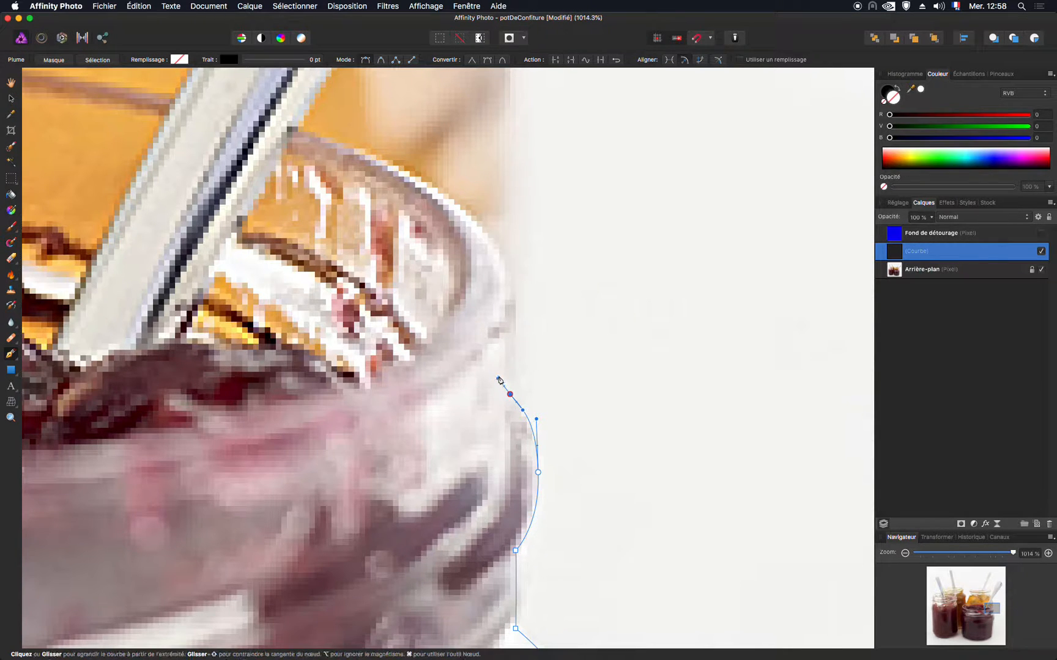
Remove the last node's outgoing handle, run the path straight up to the rim and curve it along the rim to the spoon
mouse_move(498, 380)
left_mouse_down()
mouse_move(507, 364)
mouse_move(491, 370)
left_mouse_up()
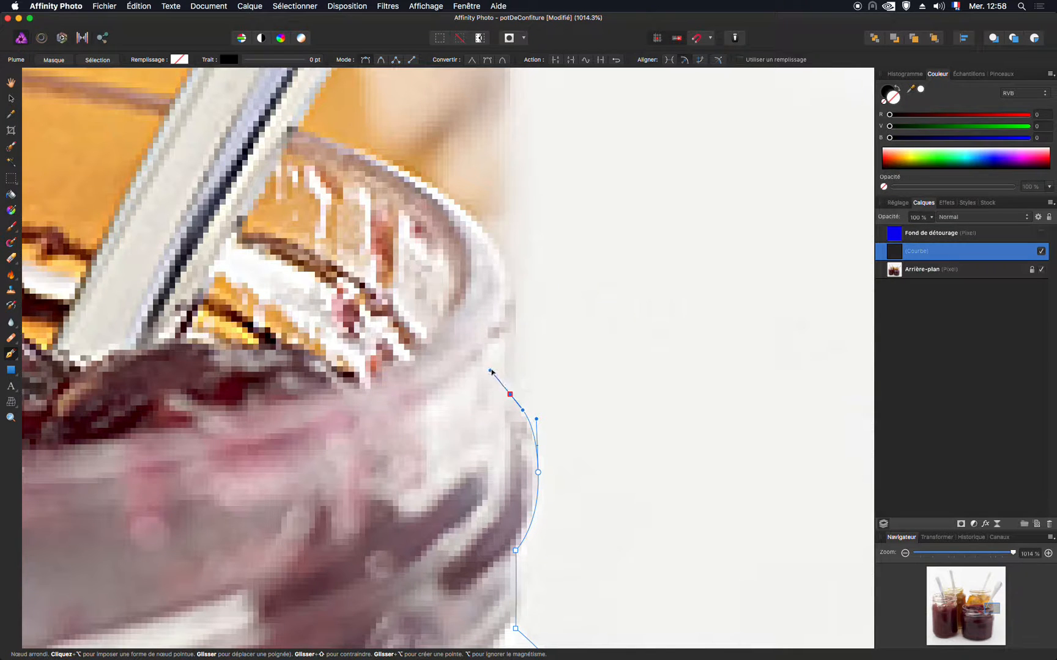
left_click(510, 396)
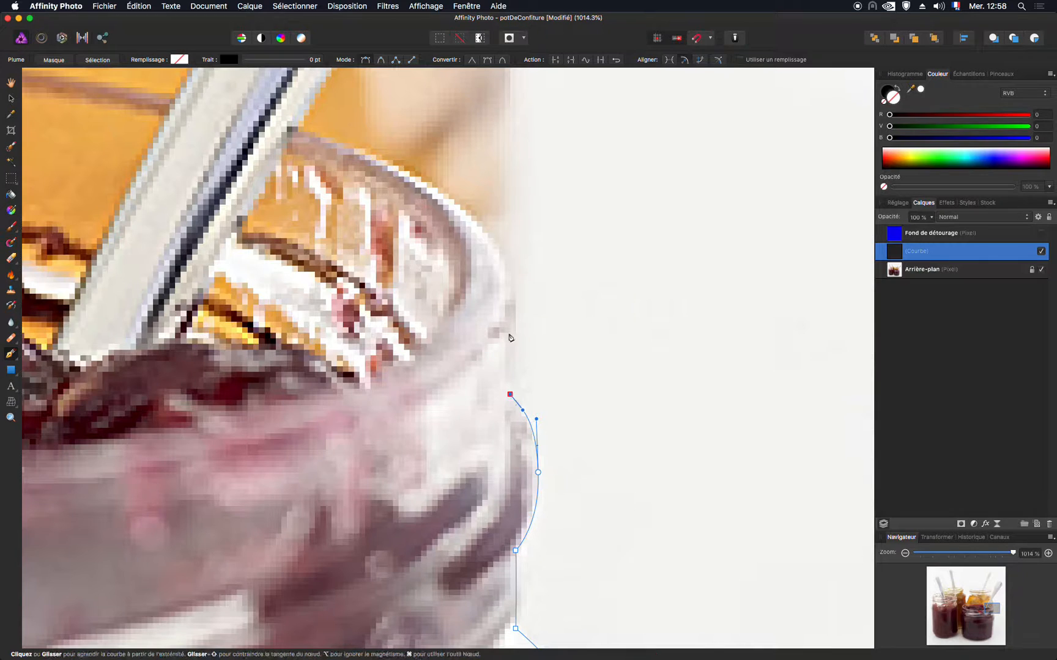
left_click(510, 294)
left_click_drag(294, 133, 76, 83)
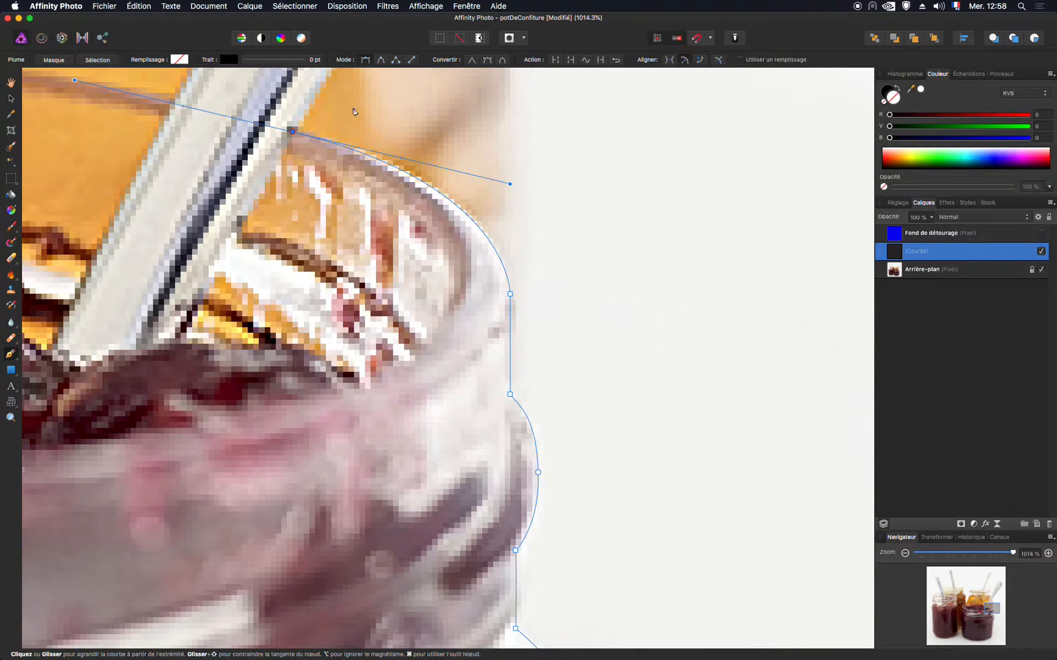
Trace the spoon handle's right edge from the jar rim up to the start of its rounded end
scroll(353, 112, "up", 5)
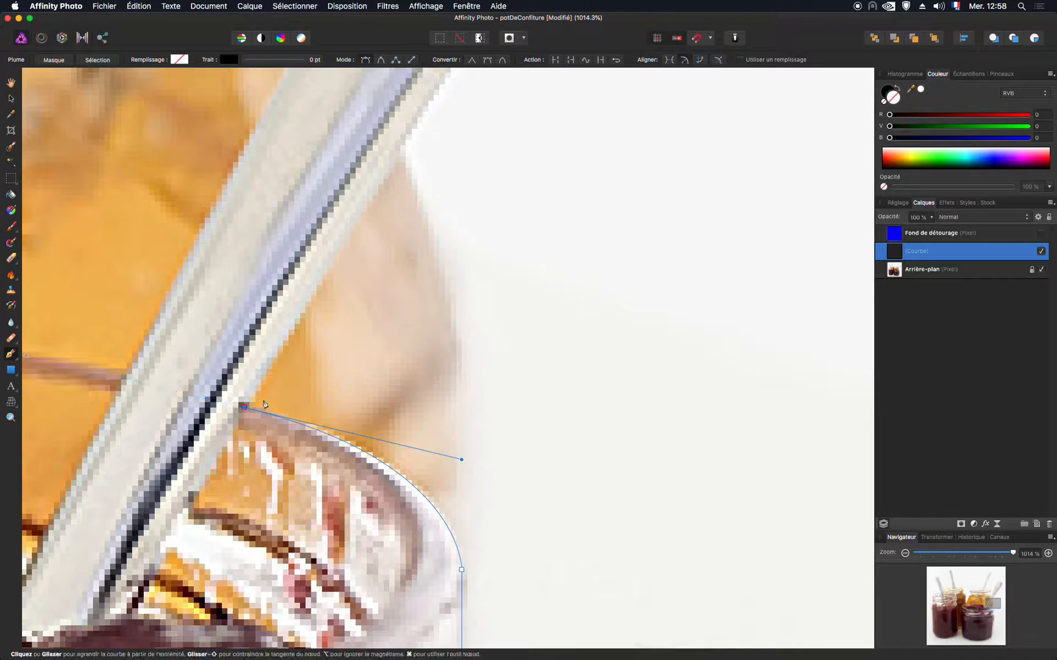
scroll(467, 187, "up", 4)
scroll(468, 186, "right", 2)
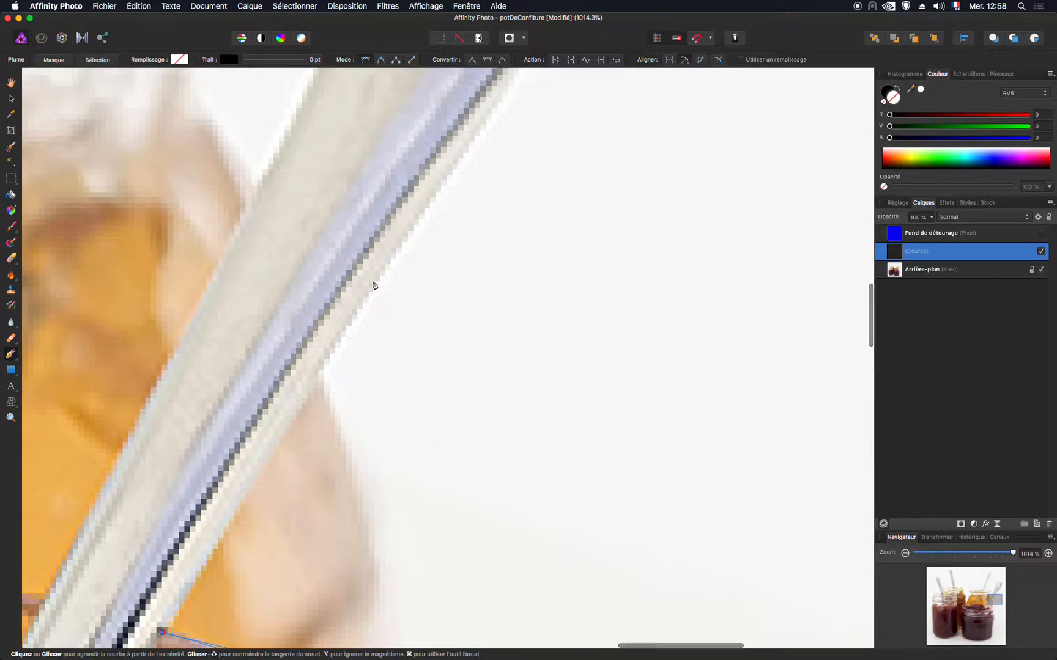
left_click_drag(374, 281, 330, 429)
key("space")
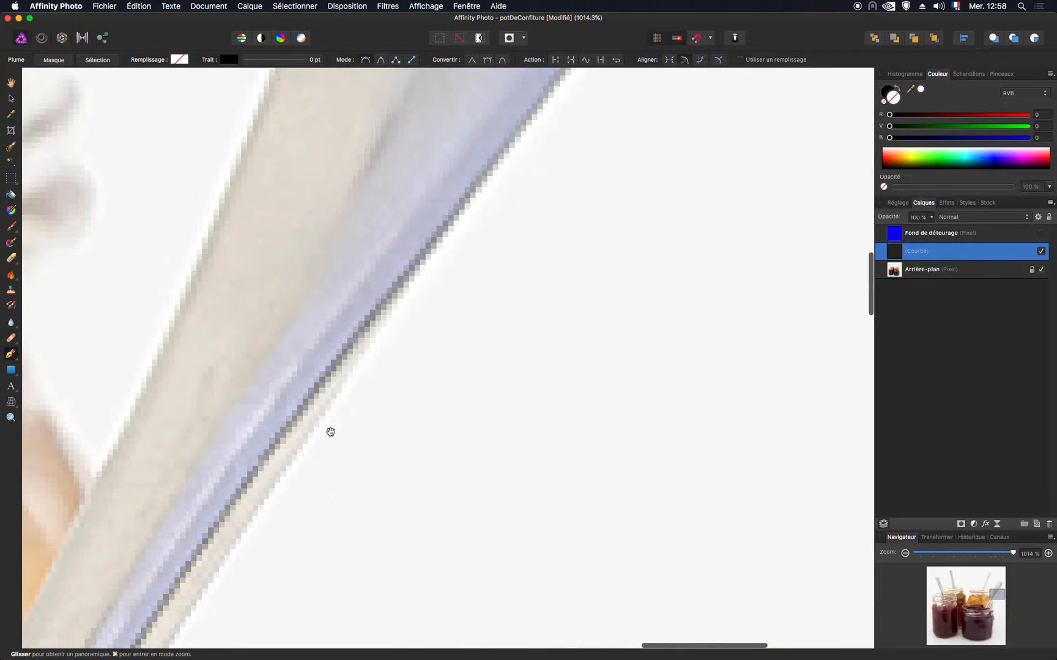
left_click(420, 260)
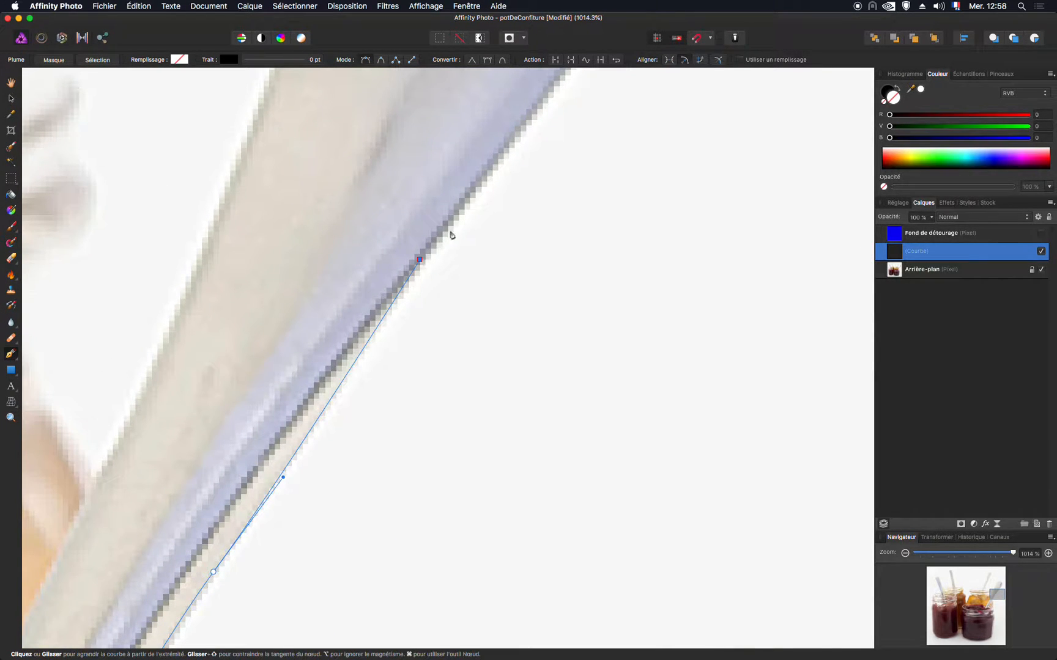
key("space")
left_click_drag(526, 205, 304, 557)
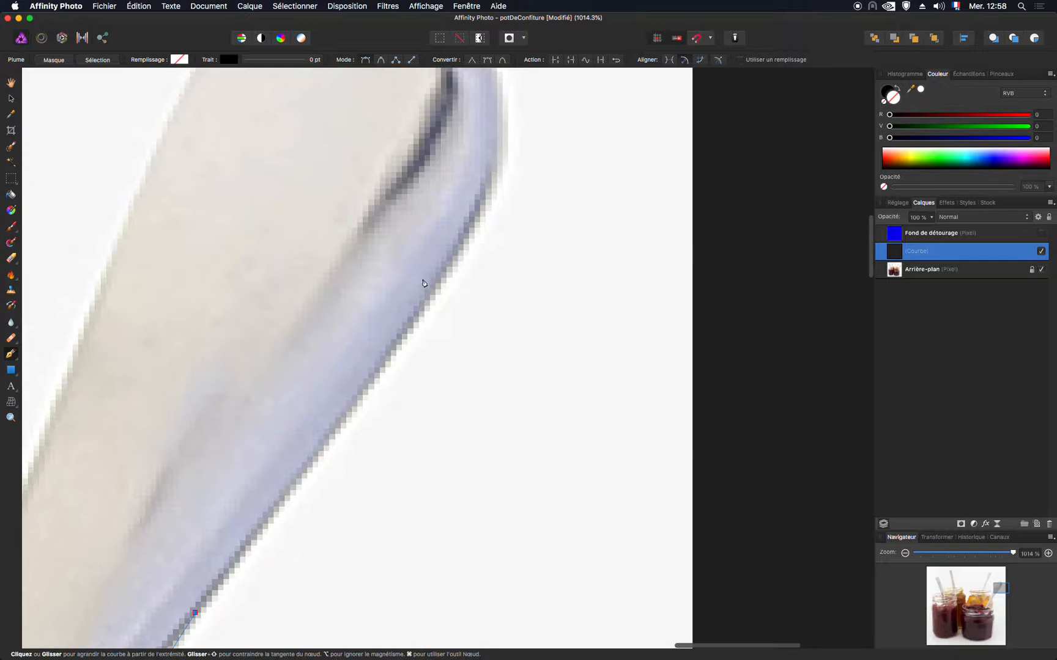
left_click_drag(469, 234, 488, 195)
Curve the path around the right side of the spoon's rounded end to a smooth node near its top
key("space")
left_click_drag(505, 129, 542, 366)
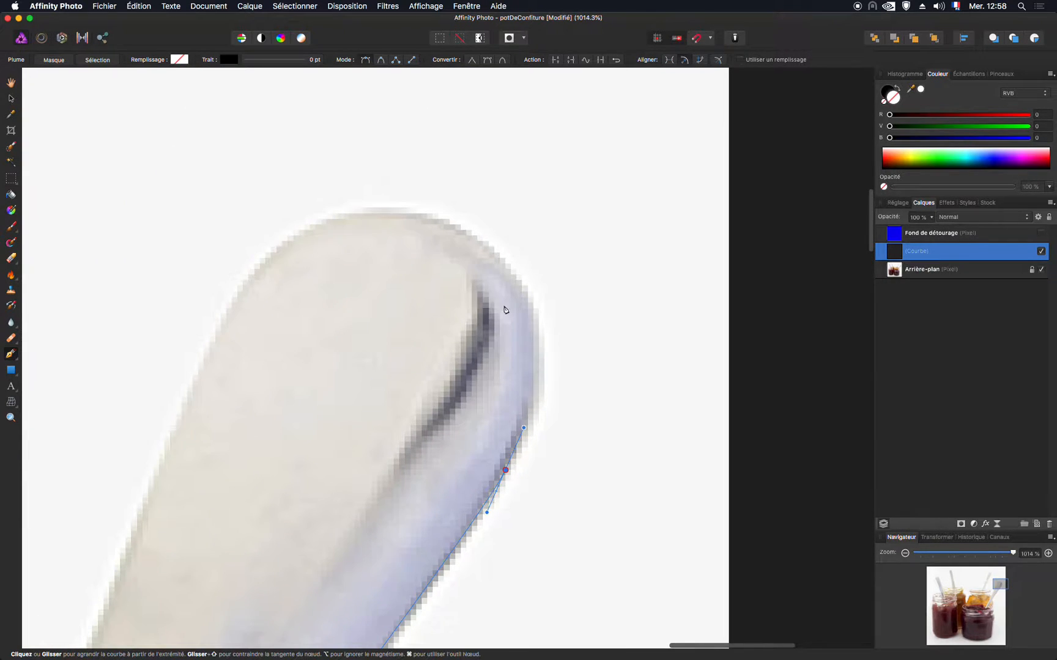
left_click_drag(450, 230, 314, 161)
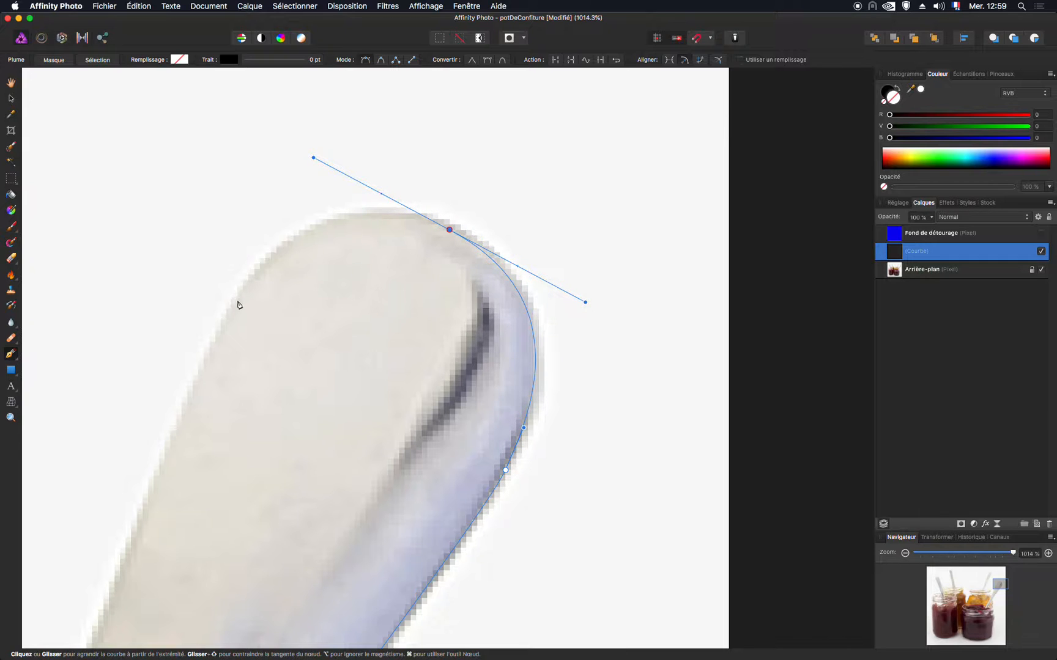
mouse_move(238, 303)
left_mouse_down()
mouse_move(216, 346)
mouse_move(212, 334)
mouse_move(234, 313)
left_mouse_up()
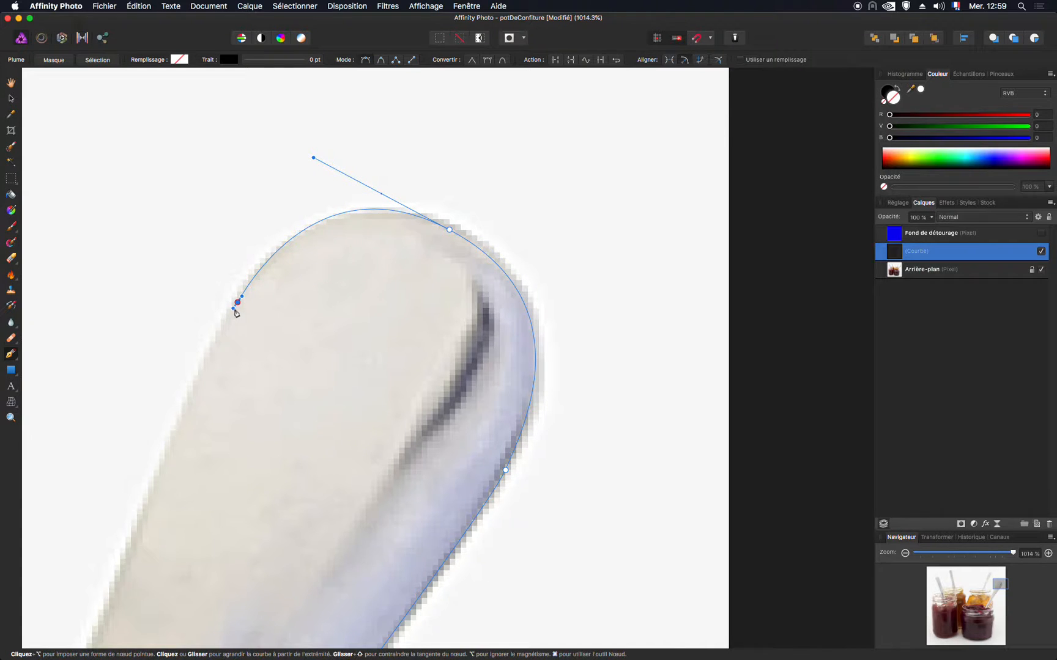
key("super")
key("super+z")
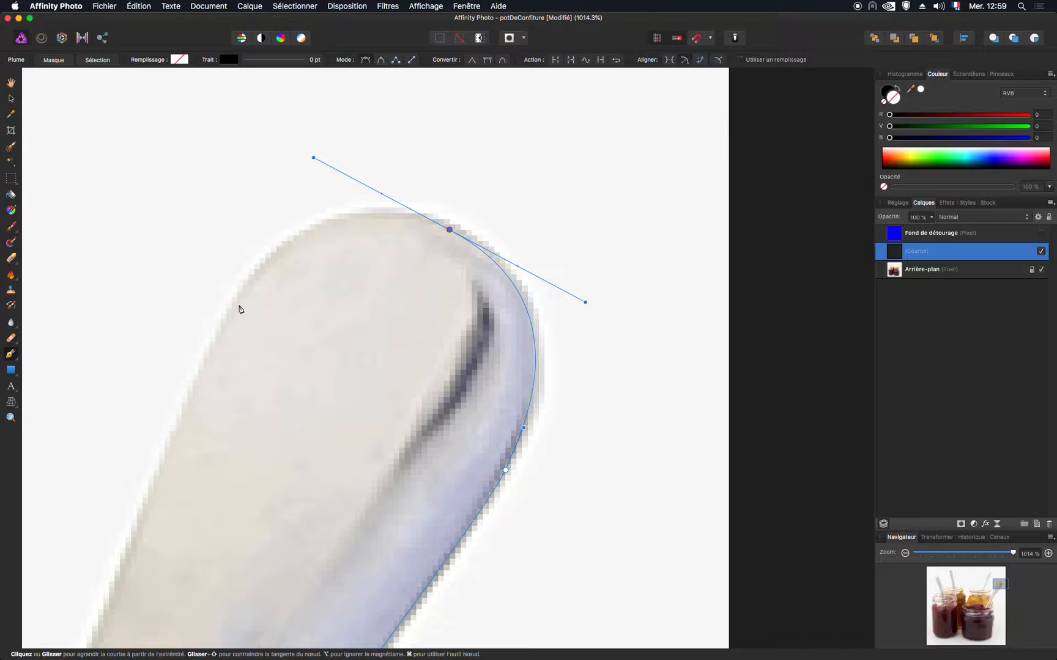
Close the rounded end with a corner node on its left and extend the path down the spoon's upper left edge
left_click(242, 303)
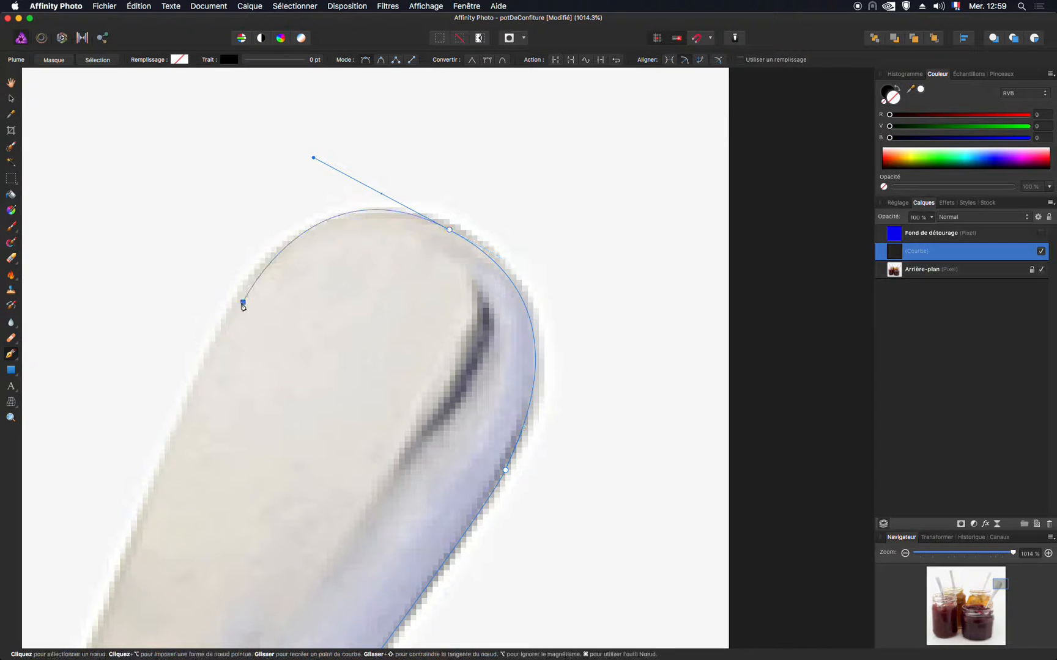
key("space")
left_click_drag(259, 378, 431, 235)
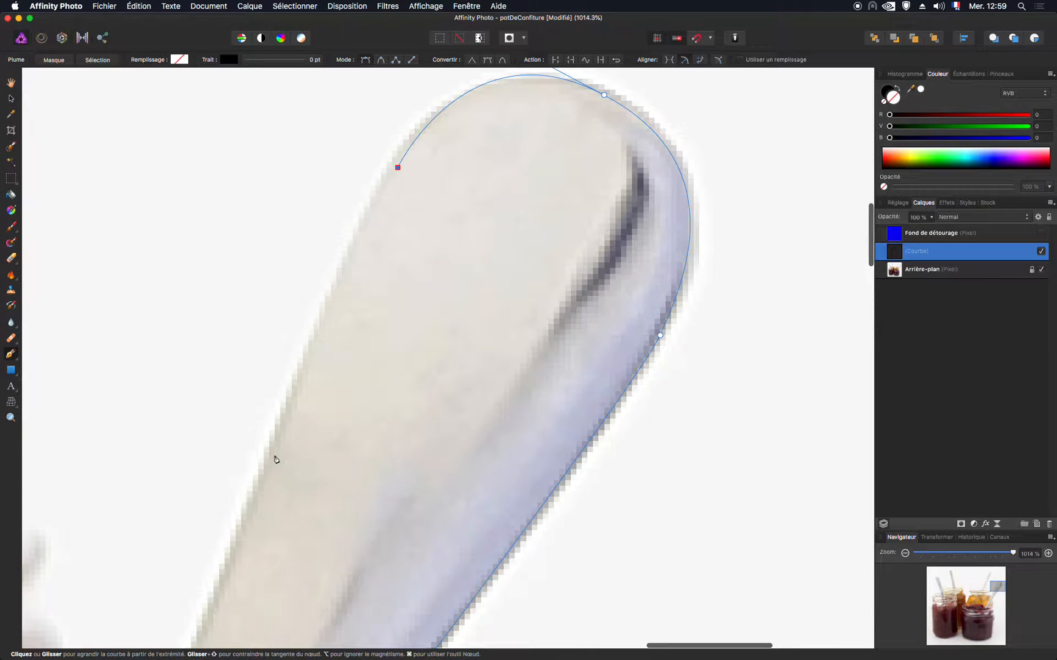
left_click(274, 458)
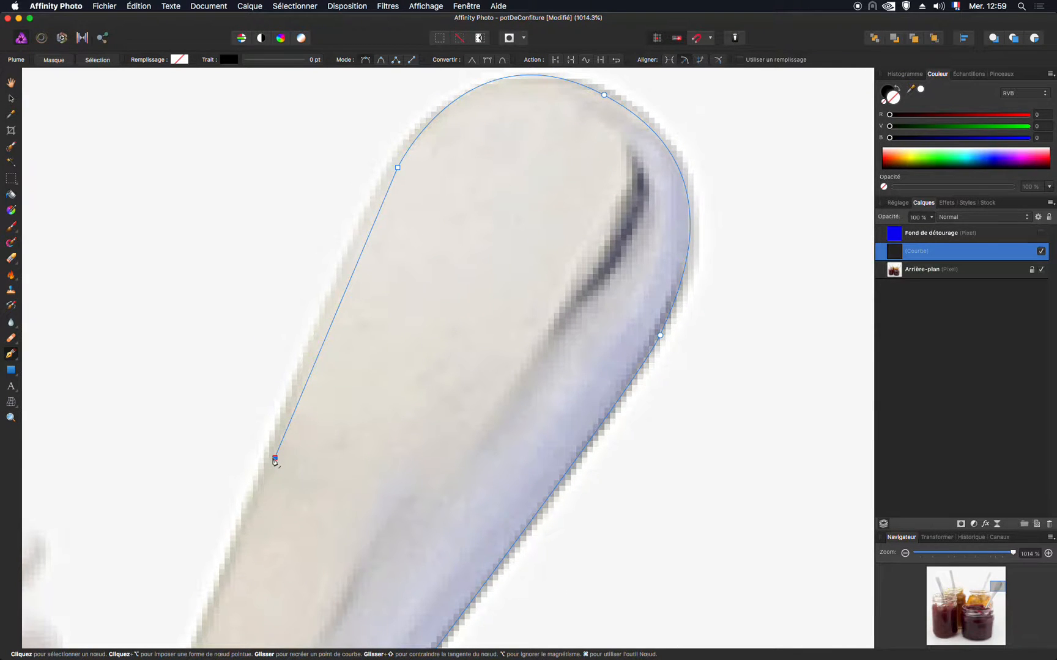
scroll(410, 286, "down", 10)
scroll(410, 285, "left", 5)
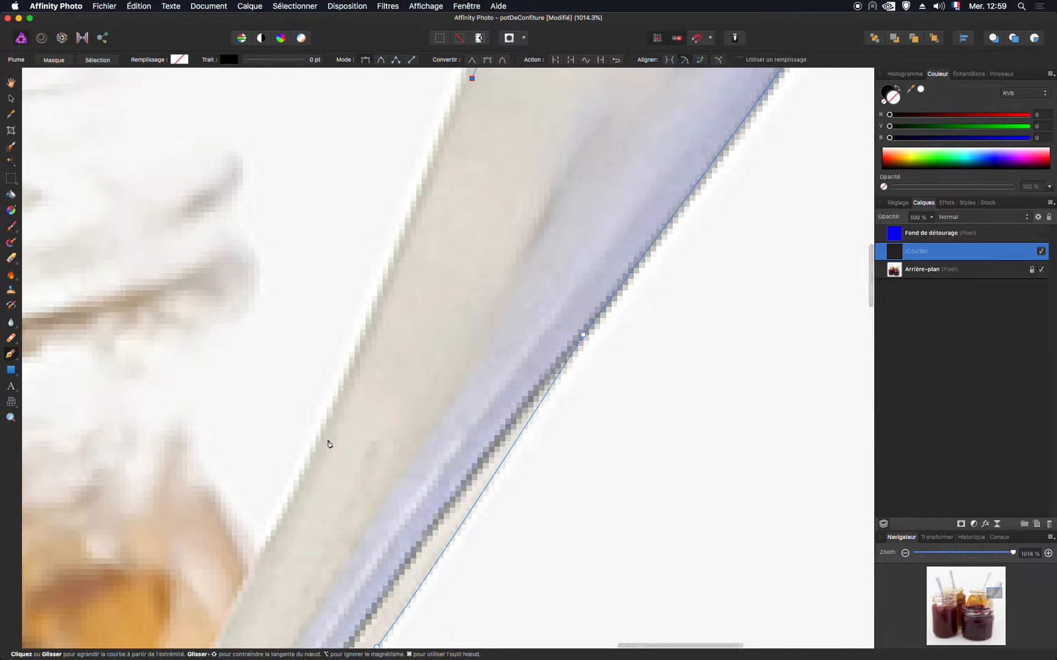
left_click_drag(327, 441, 304, 482)
Continue the path down the spoon's left edge to a corner node where it meets the jar's back rim
scroll(344, 468, "down", 10)
scroll(344, 467, "left", 8)
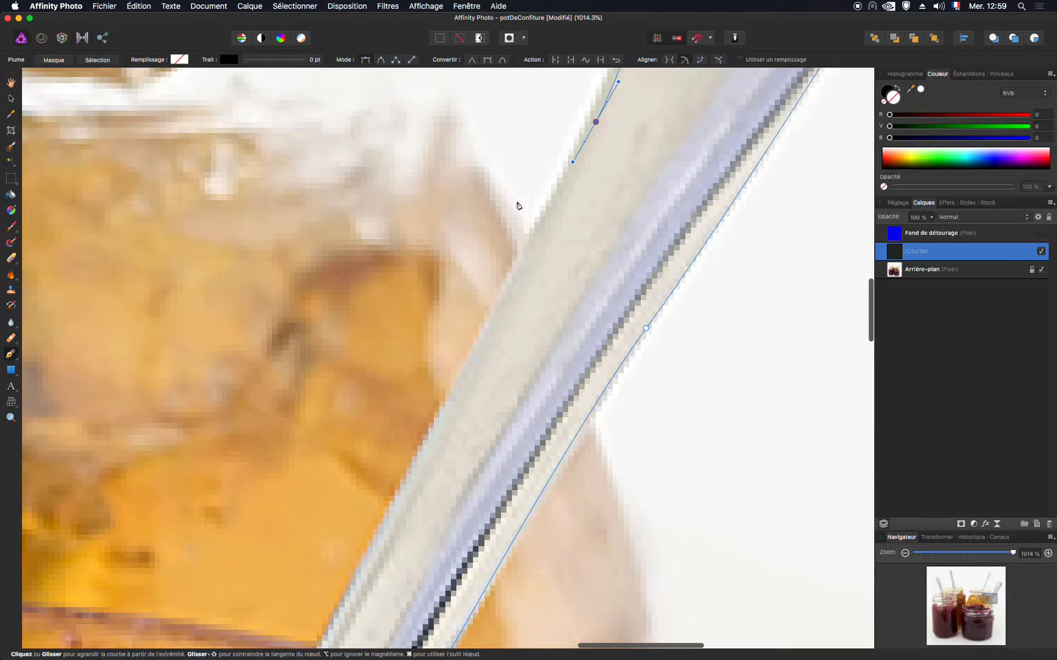
scroll(518, 205, "down", 5)
scroll(517, 205, "left", 1)
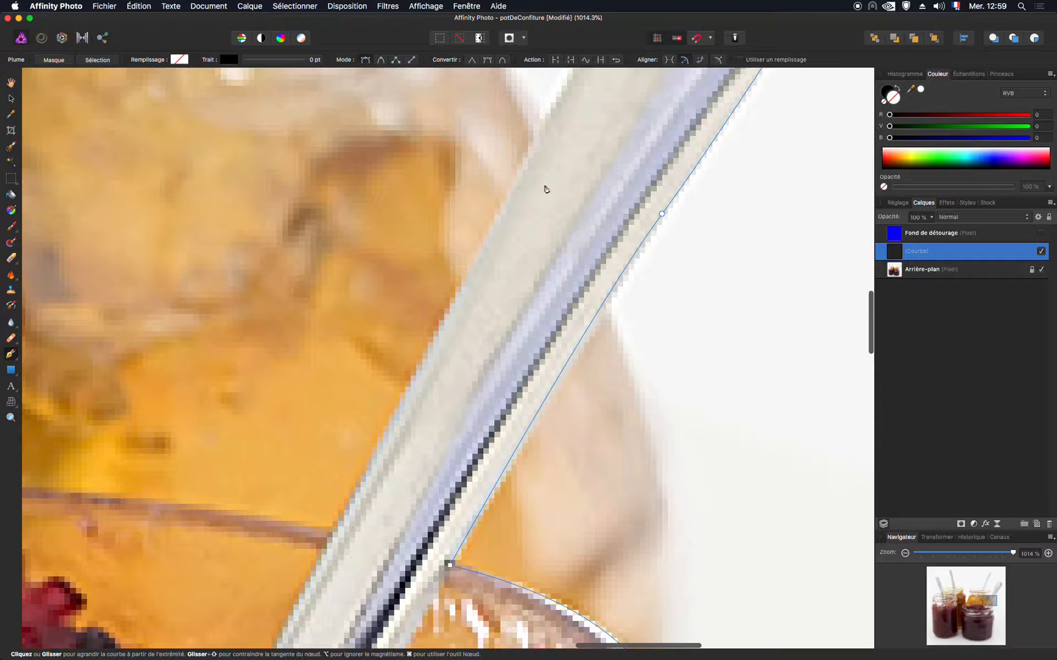
left_click_drag(546, 189, 369, 527)
left_click_drag(406, 456, 505, 214)
left_click_drag(428, 388, 399, 443)
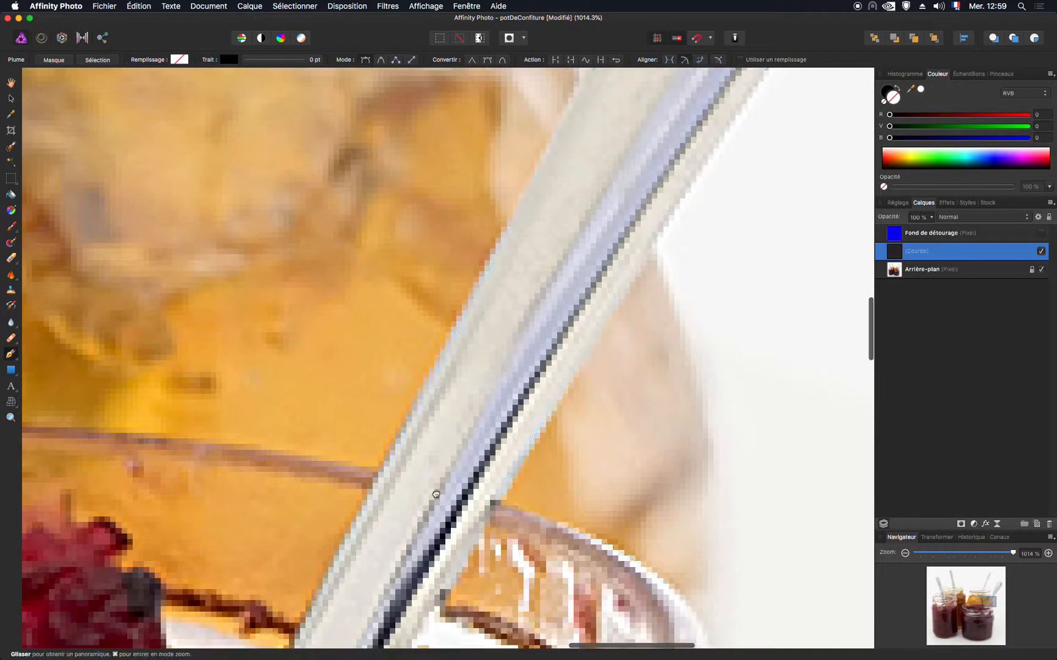
left_click_drag(430, 490, 542, 312)
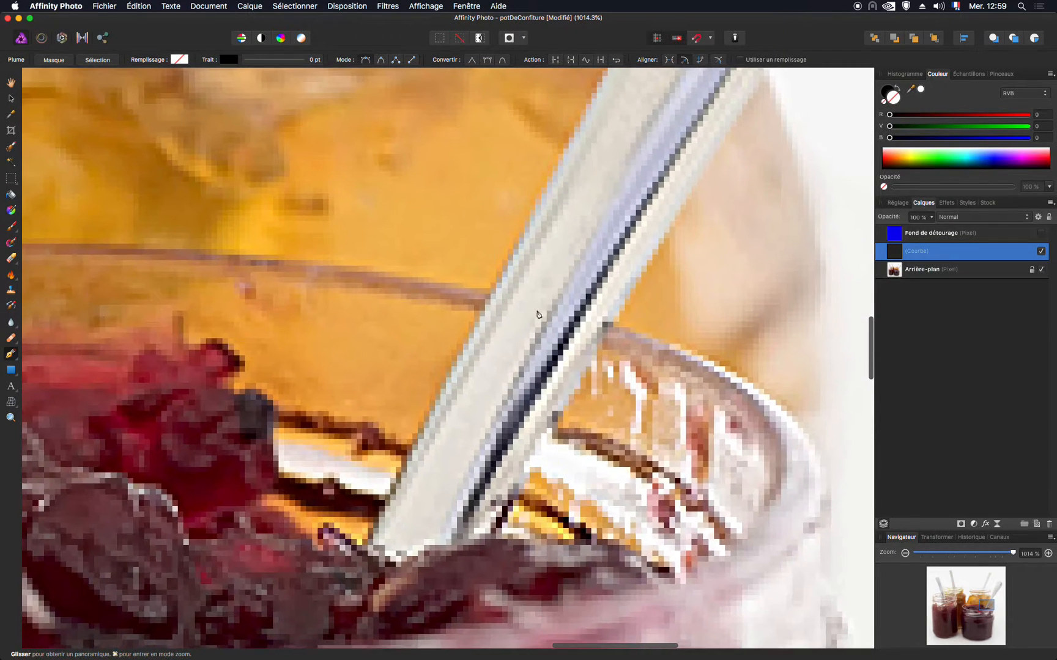
left_click(495, 294)
Trace the jar's back rim leftward from the spoon with two smooth curved nodes
scroll(305, 269, "left", 5)
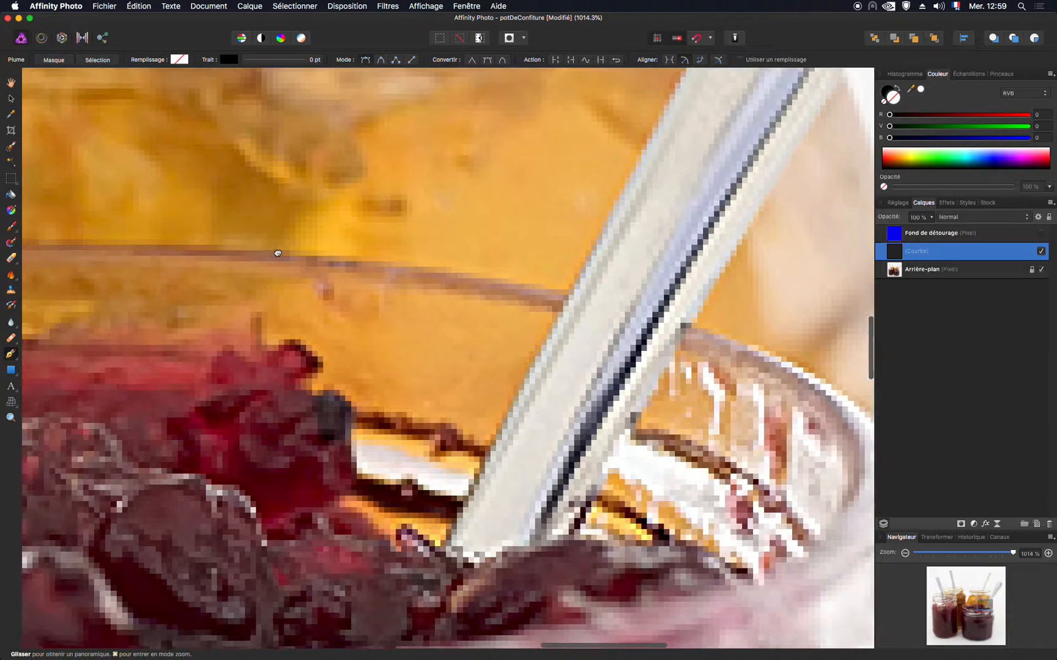
left_click_drag(264, 251, 72, 250)
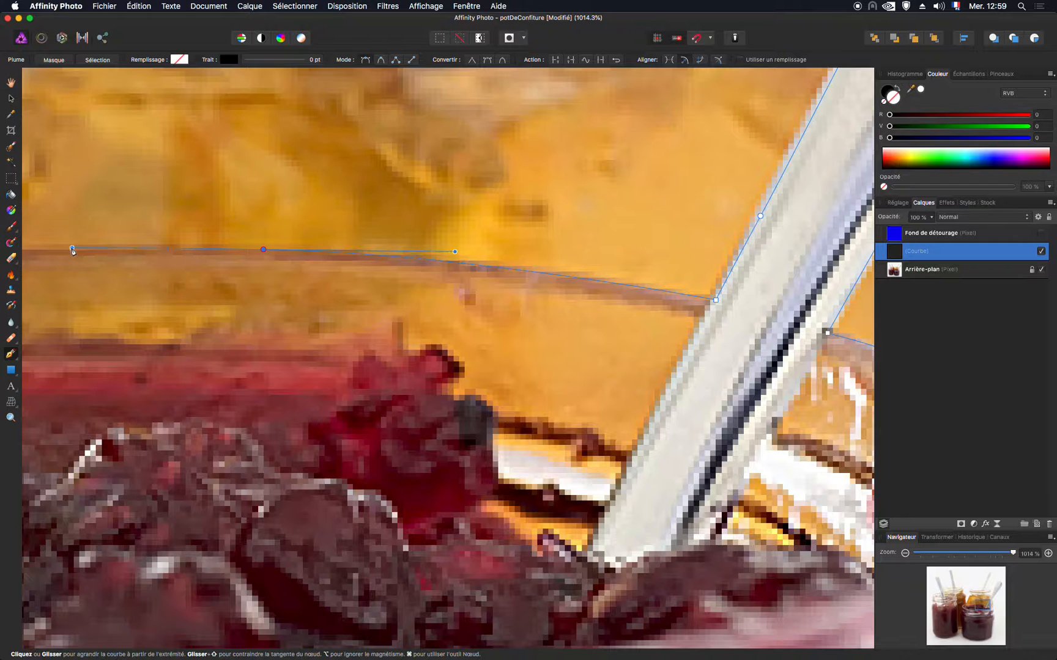
scroll(306, 201, "left", 10)
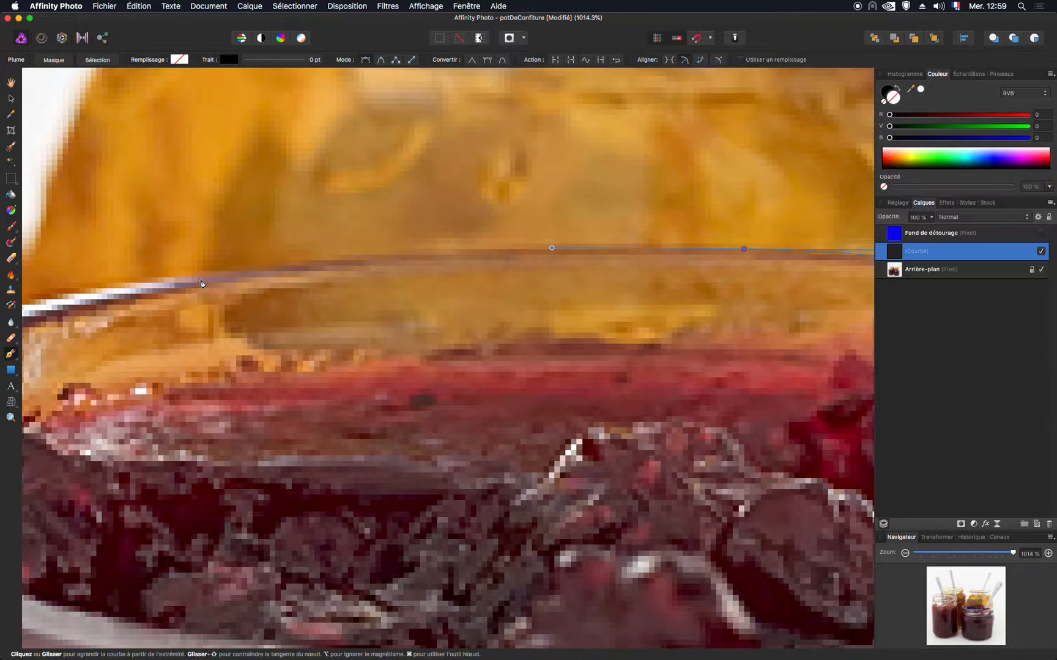
left_click_drag(202, 278, 96, 295)
key("space")
left_click_drag(153, 249, 481, 230)
key("space")
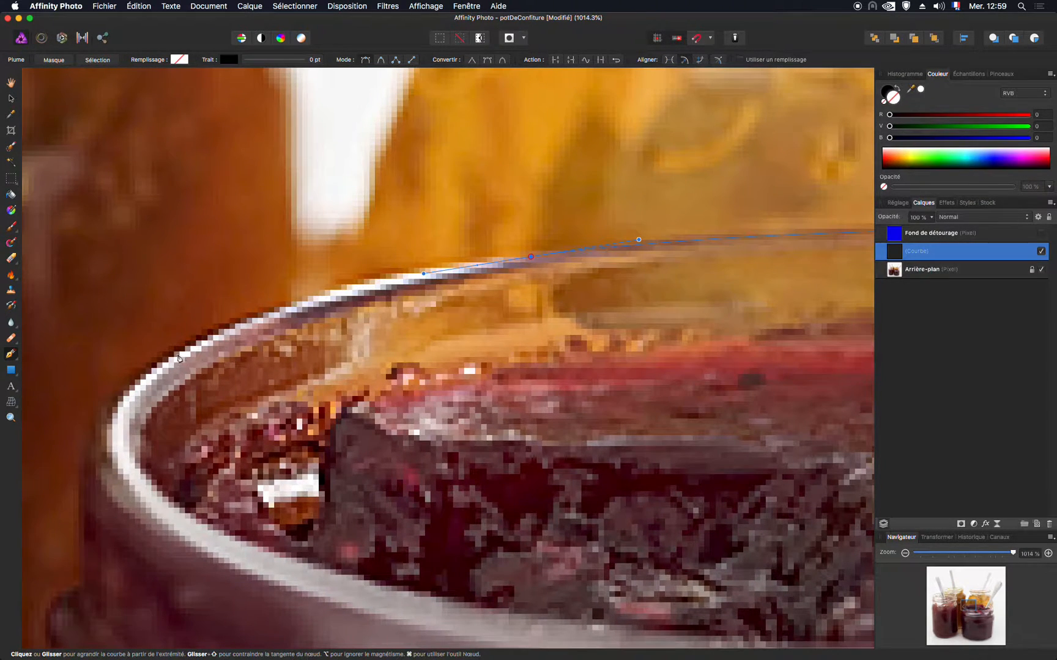
Curve the path around the rim's left end, retracting the outgoing handle of the first node, and finish vertically on the neck edge
left_click_drag(173, 357, 103, 418)
left_click_drag(95, 445, 70, 377)
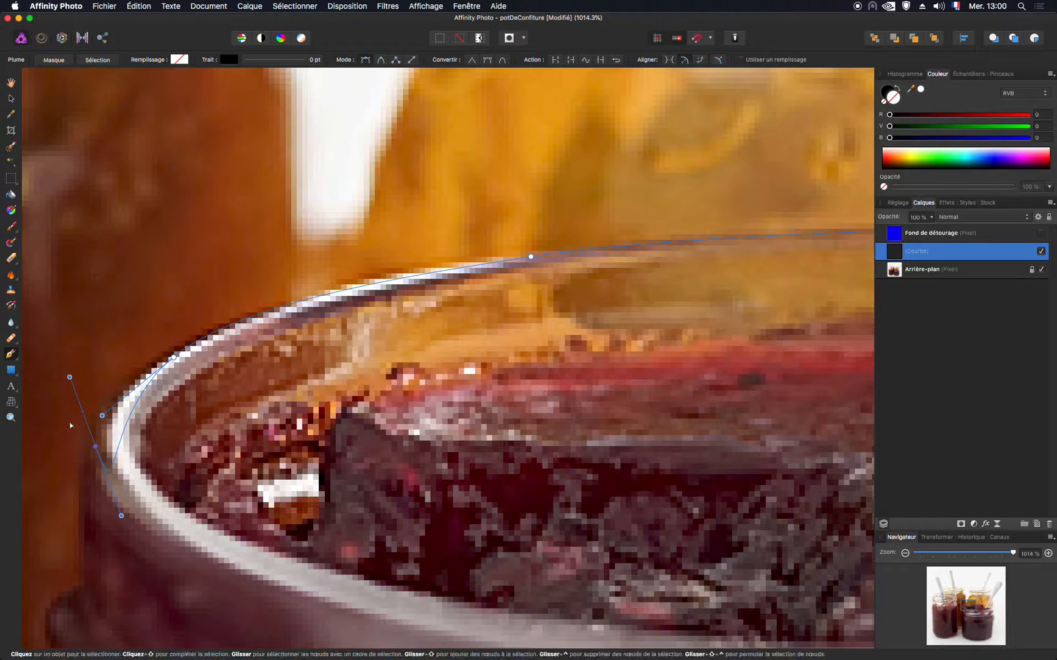
key("super+z")
left_click(175, 358)
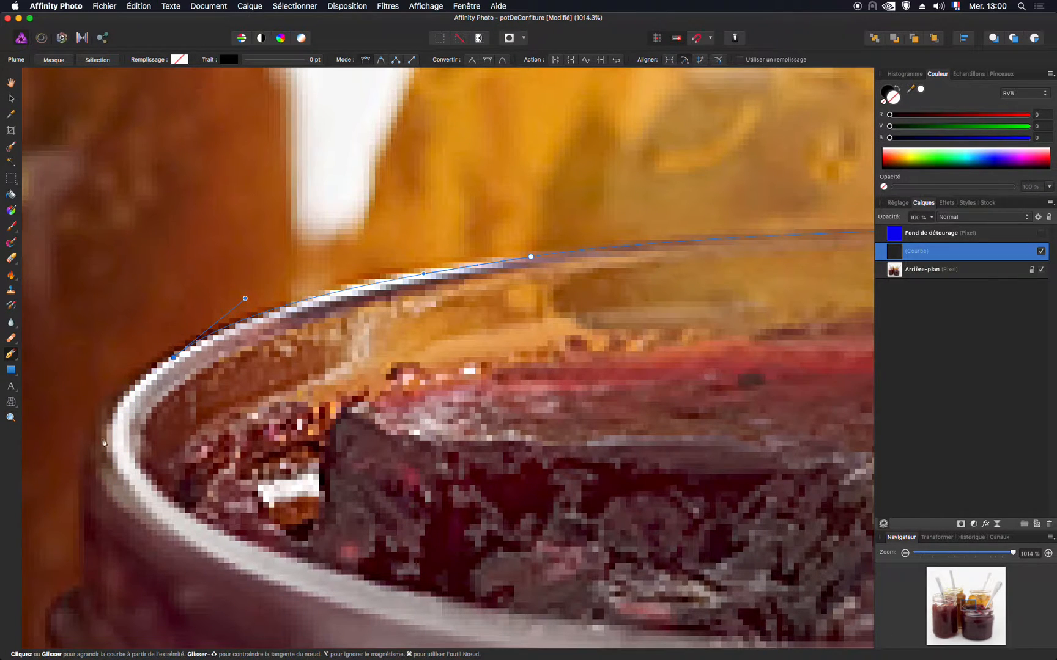
left_click_drag(89, 458, 91, 505)
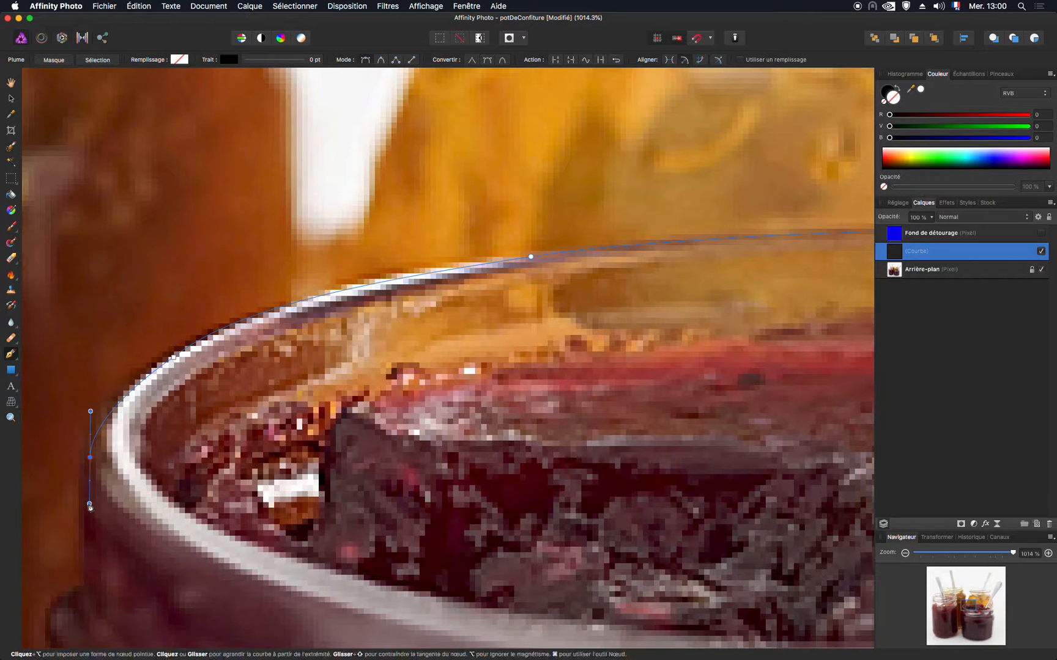
Run the path straight down the neck's left edge and around the bulging thread to the notch below it
scroll(252, 407, "down", 7)
scroll(252, 407, "left", 5)
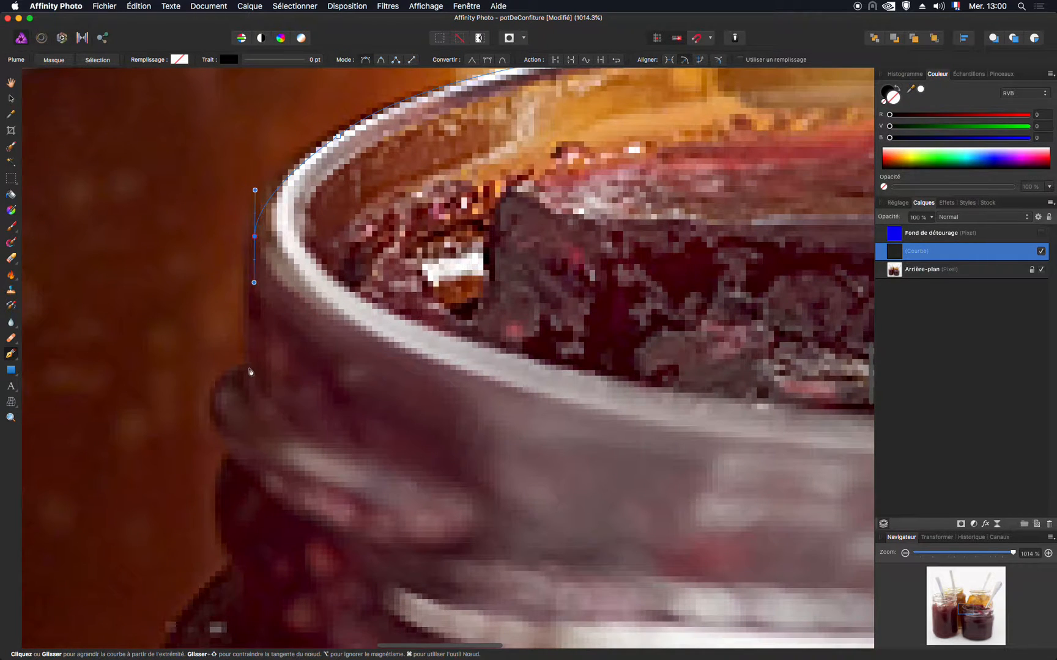
left_click(254, 365)
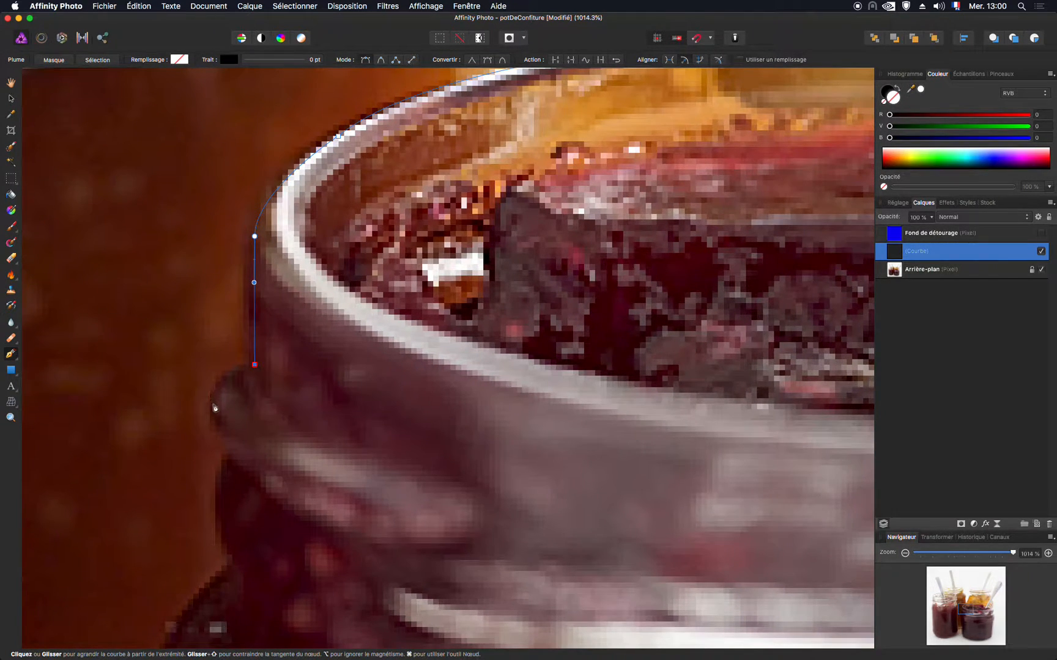
left_click_drag(216, 404, 214, 447)
left_click(233, 450)
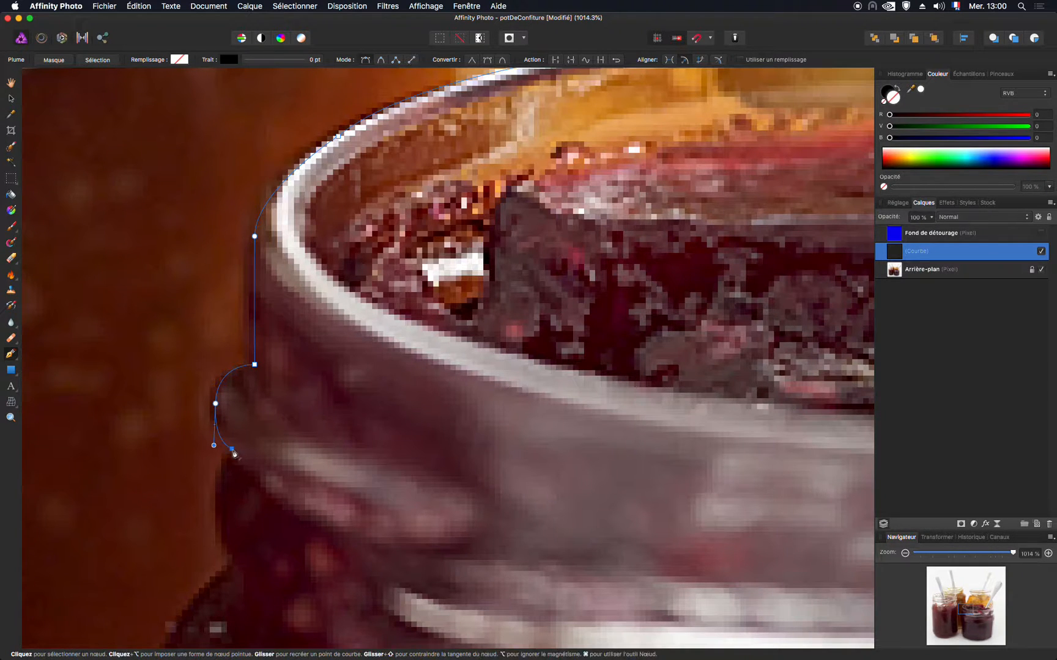
Trace the lower bulge on the left of the neck and curve the path over the jar's left shoulder
left_click_drag(220, 505, 222, 552)
left_click(237, 561)
left_click_drag(305, 529, 380, 304)
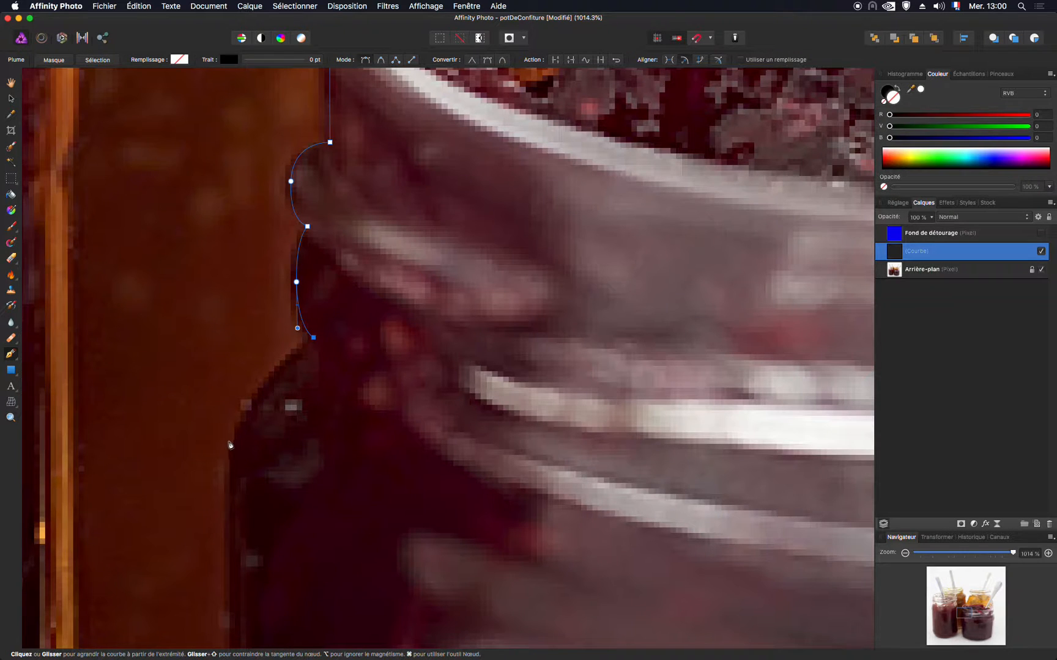
left_click_drag(236, 477, 236, 557)
Run the path down the jar's left side from the shoulder and close it at the starting node near the base
key("space")
left_click_drag(281, 482, 339, 27)
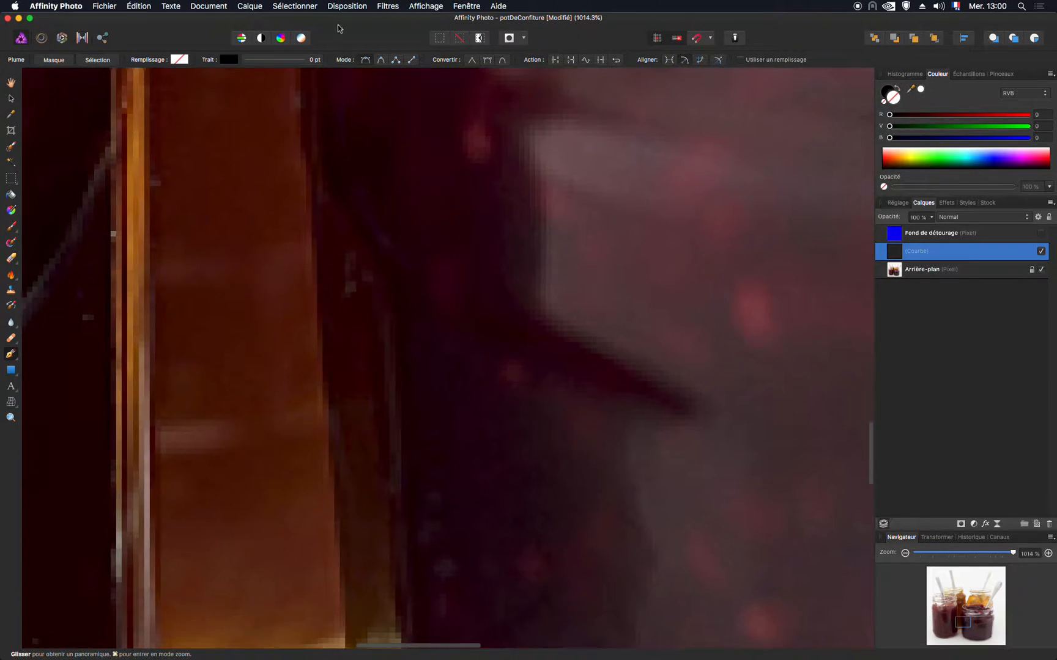
left_click_drag(403, 142, 390, 344)
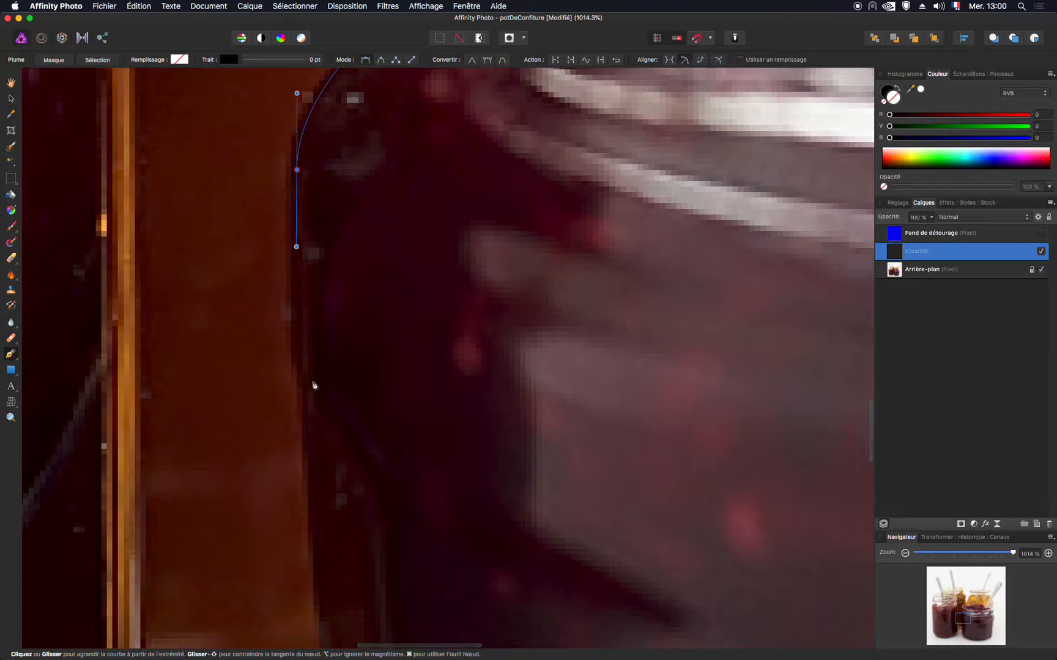
left_click(302, 371)
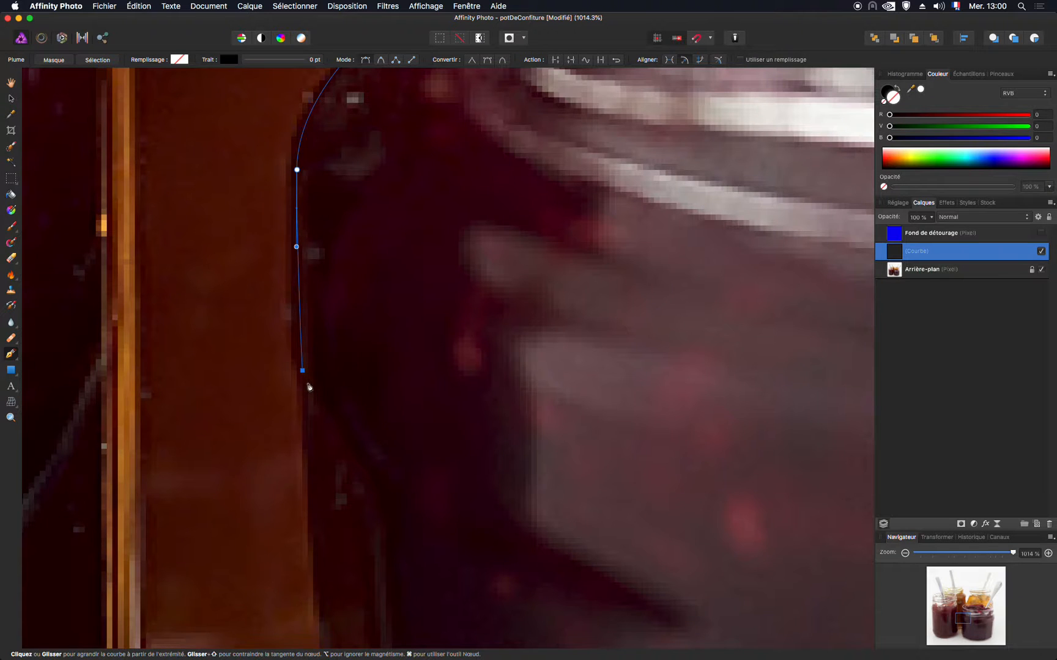
left_click_drag(410, 445, 424, 87)
left_click_drag(406, 338, 382, 132)
left_click_drag(378, 415, 360, 204)
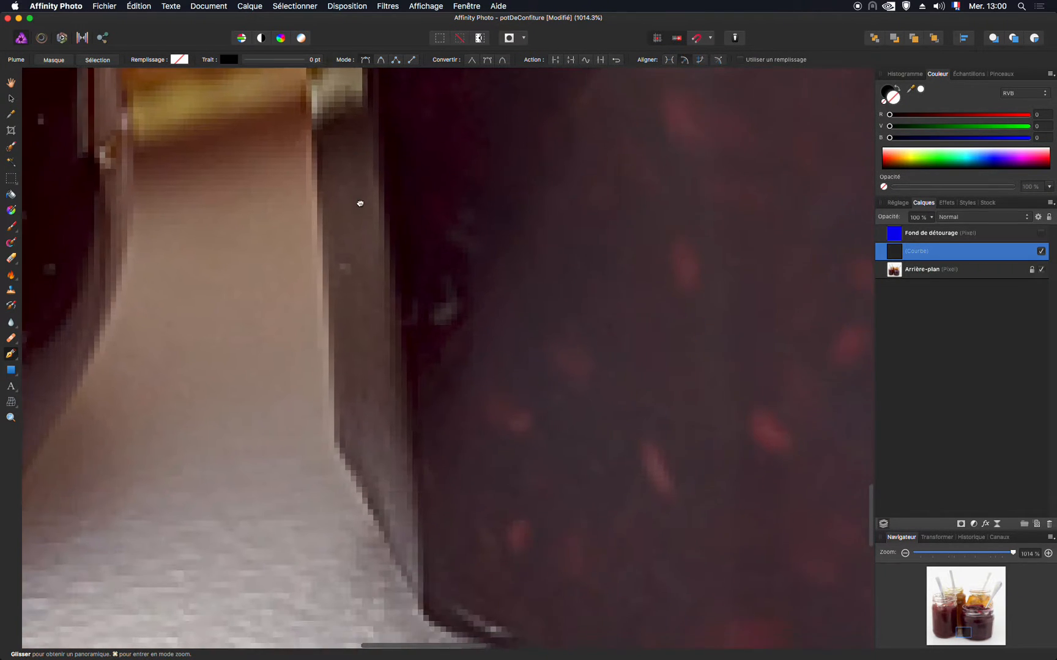
left_click(338, 432)
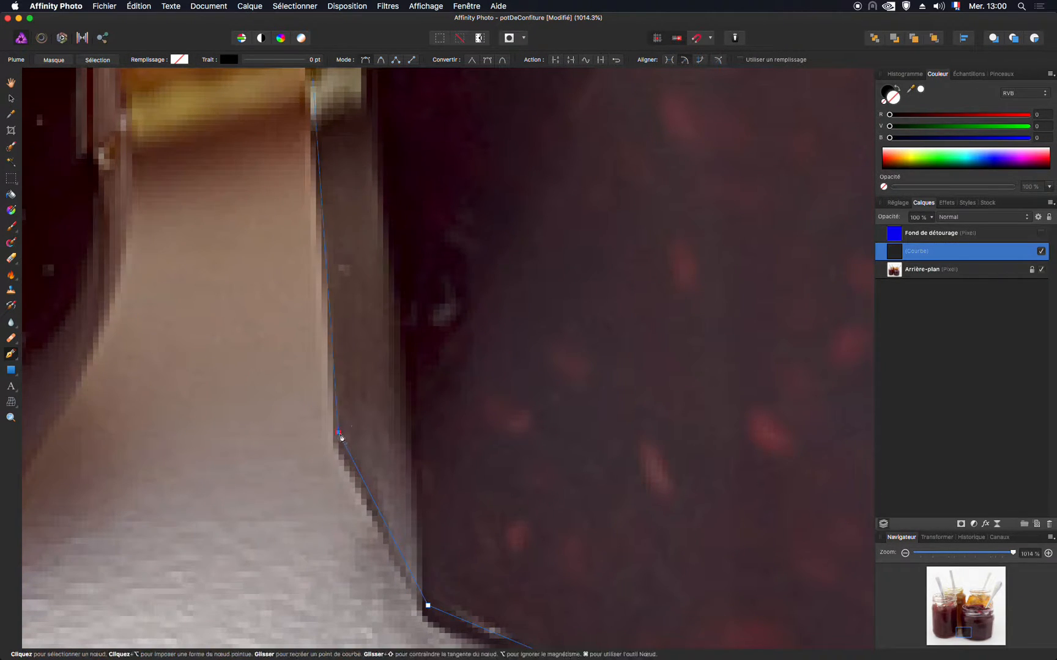
Examine the closed path along the jar's left edge and around the whole jar and spoon
left_click_drag(444, 111, 427, 482)
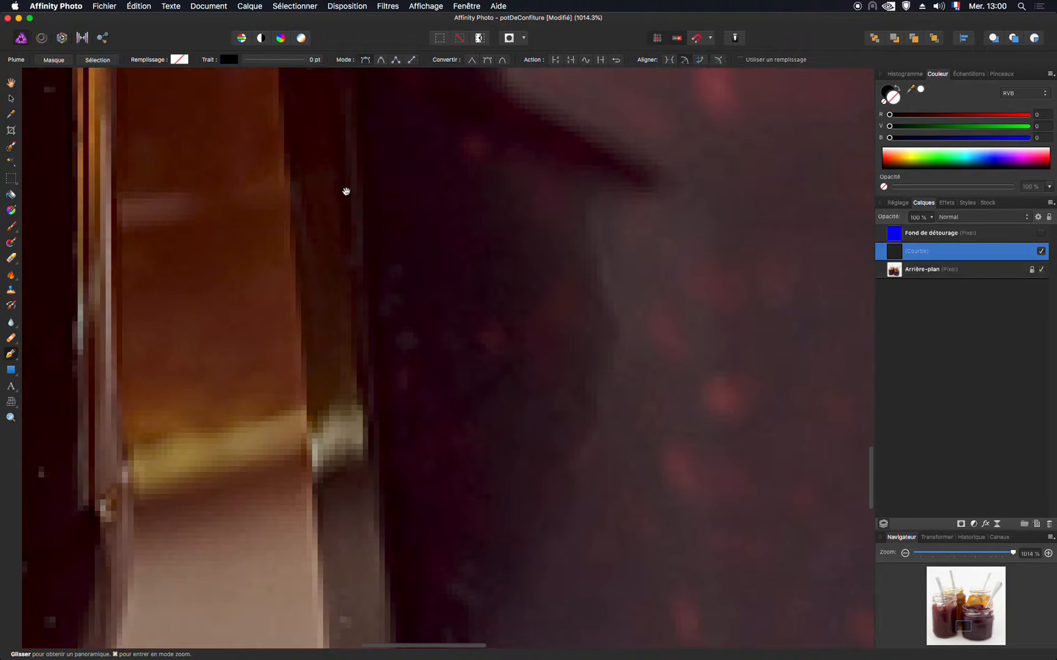
left_click_drag(346, 191, 330, 448)
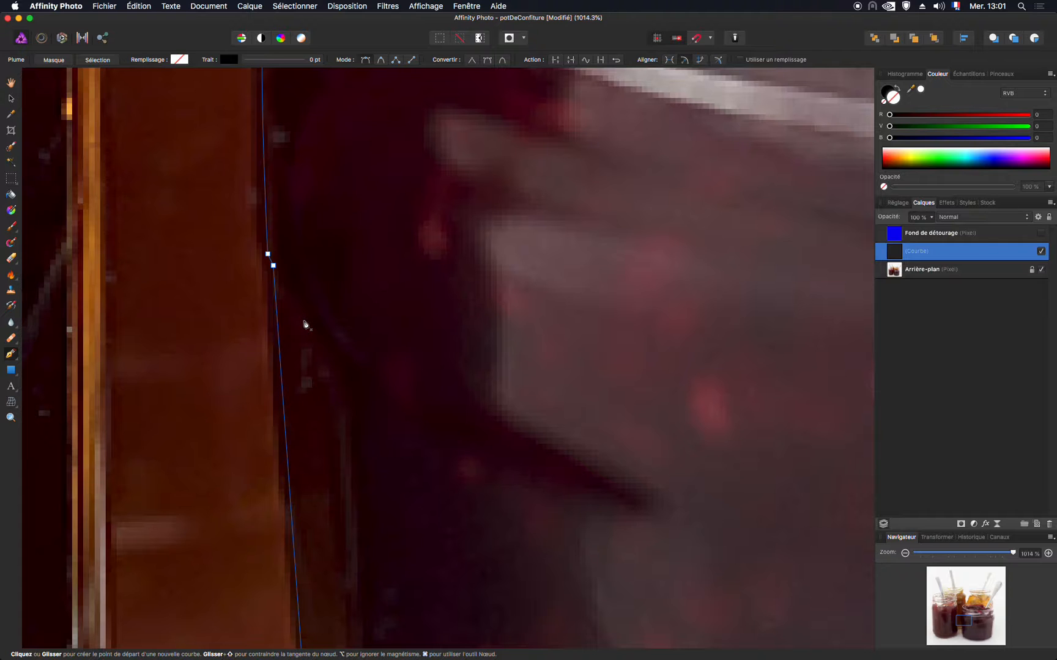
scroll(305, 324, "down", 10)
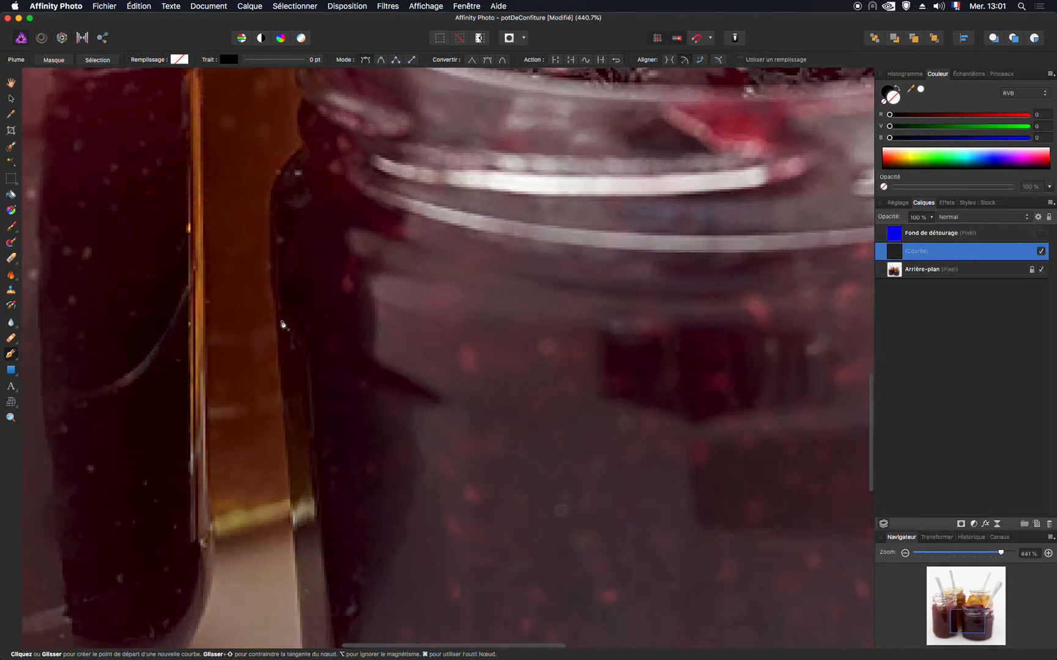
scroll(317, 320, "down", 2)
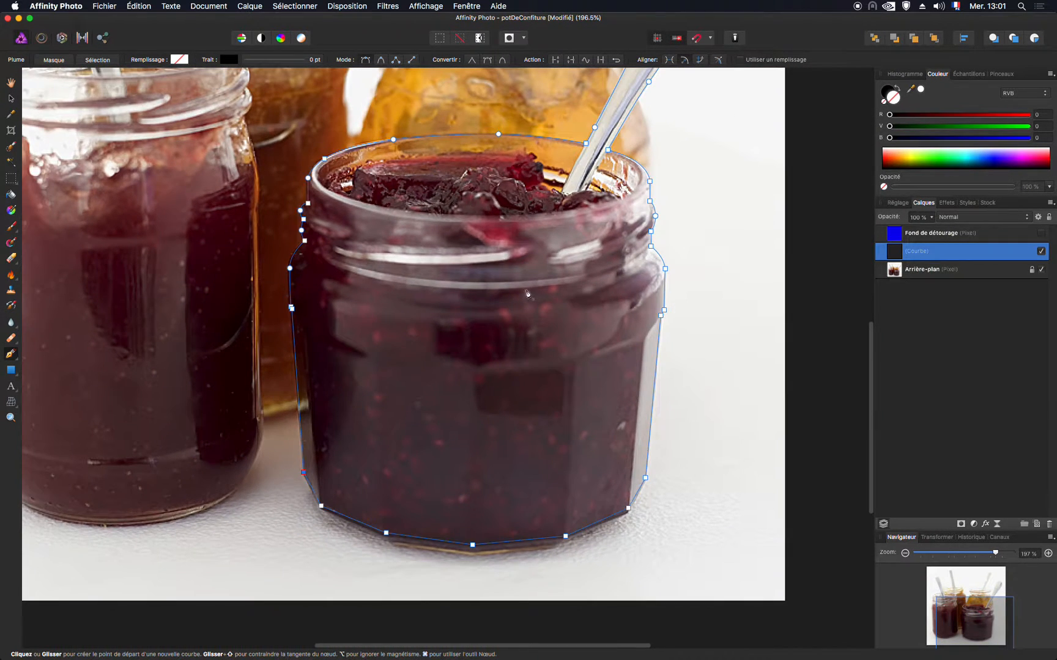
scroll(527, 294, "right", 3)
scroll(527, 293, "up", 1)
scroll(459, 298, "down", 3)
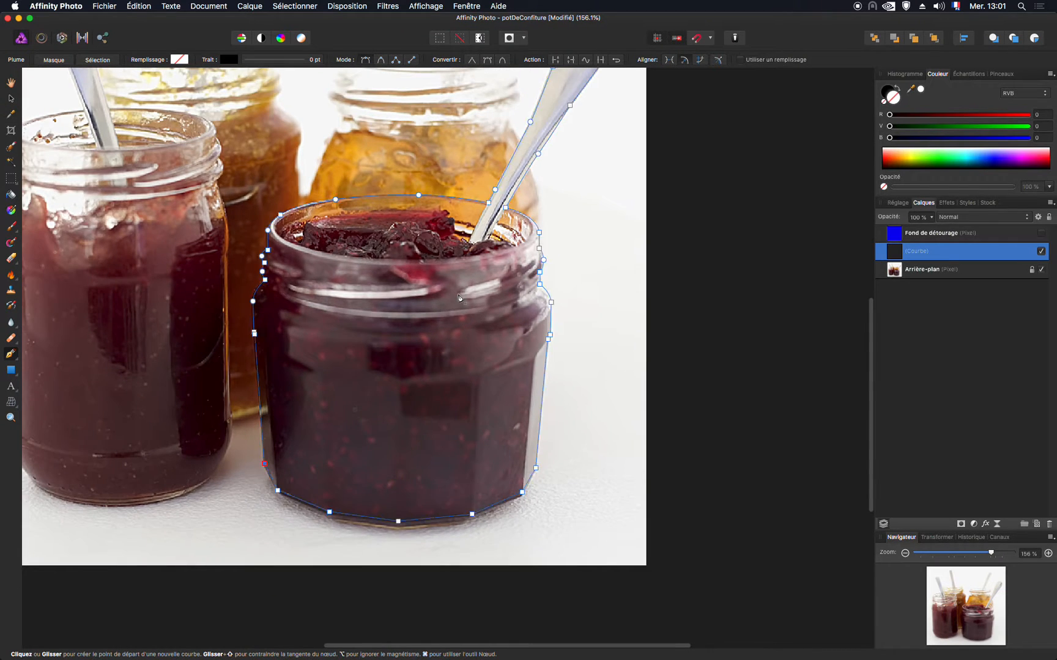
scroll(619, 247, "up", 3)
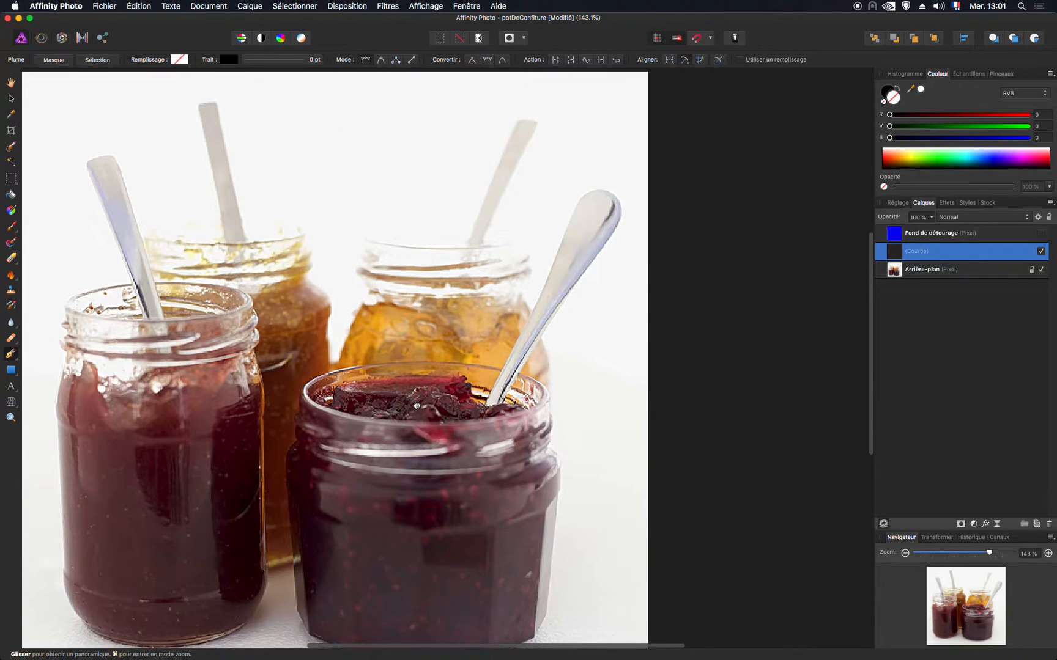
scroll(496, 288, "down", 3)
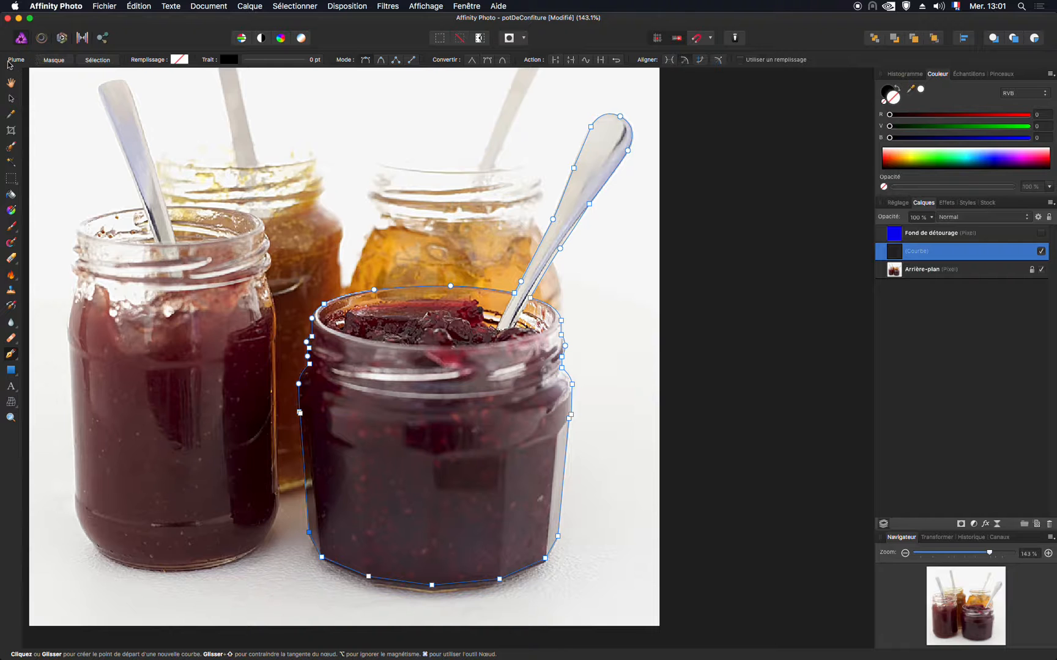
Convert the path to a selection to duplicate the jar and spoon onto a new layer, and hide the original Arrière-plan layer
left_click(95, 59)
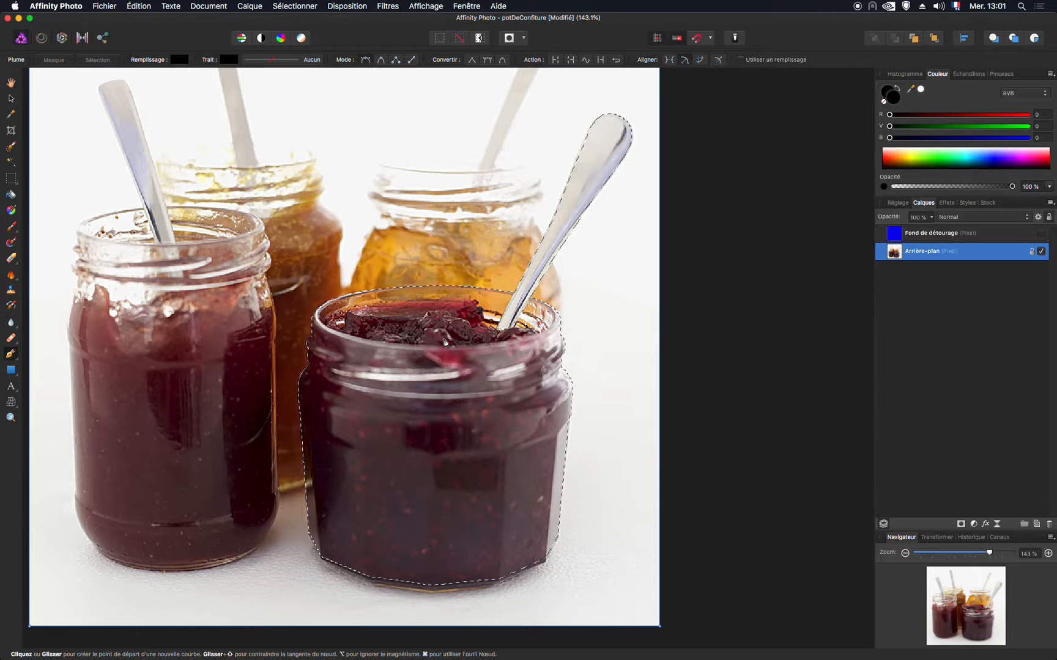
key("super")
key("super+j")
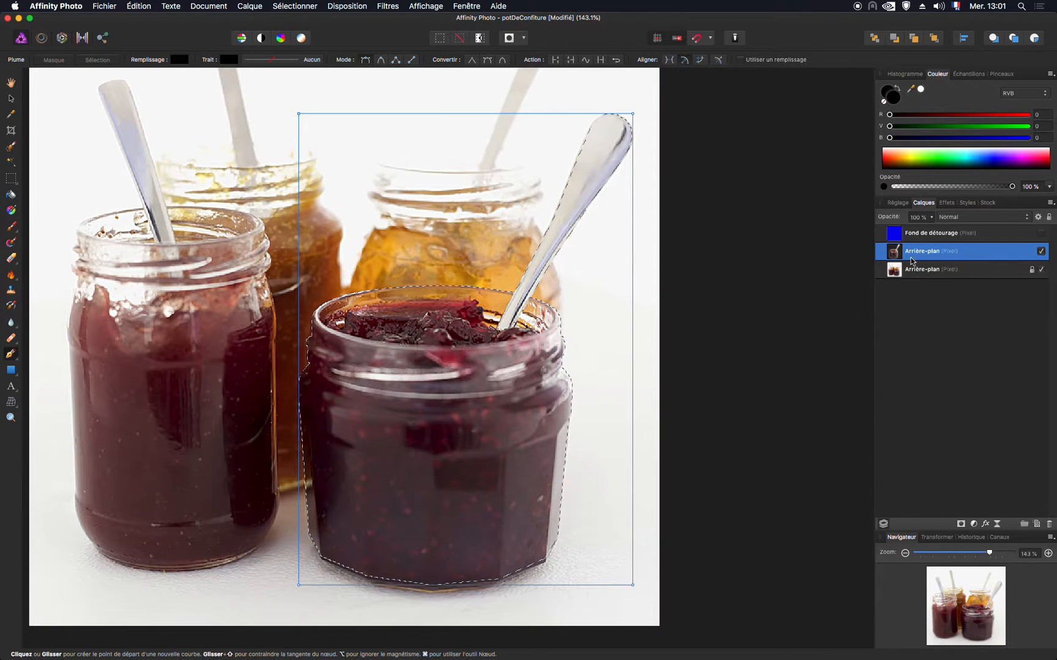
left_click(1041, 270)
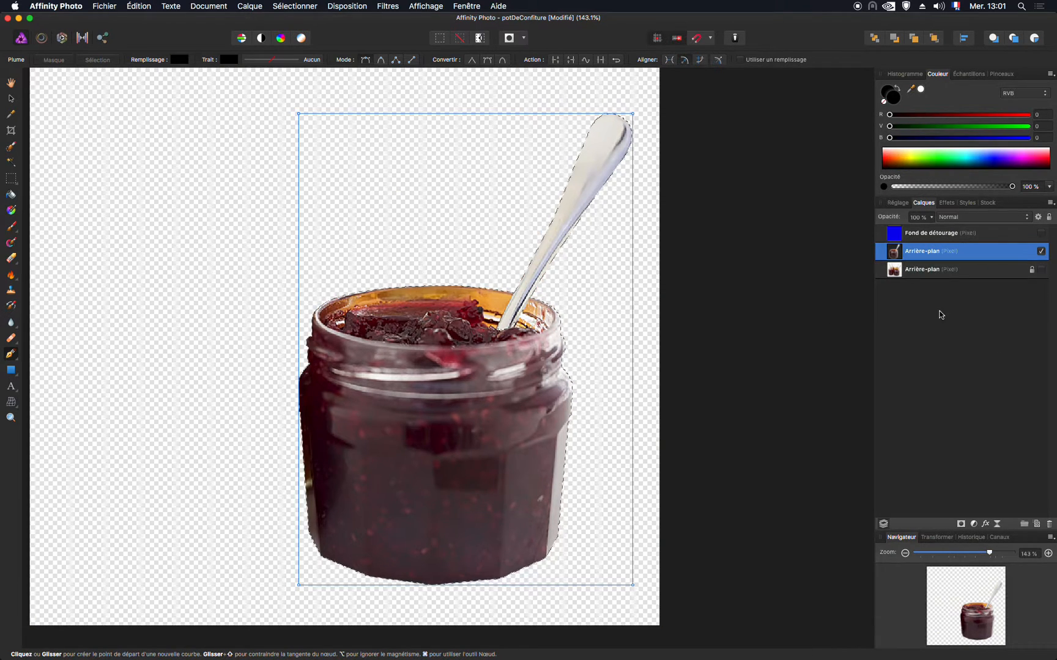
Place the blue Fond de détourage layer directly beneath the cutout layer, not nested inside it, and make it visible
left_click(938, 234)
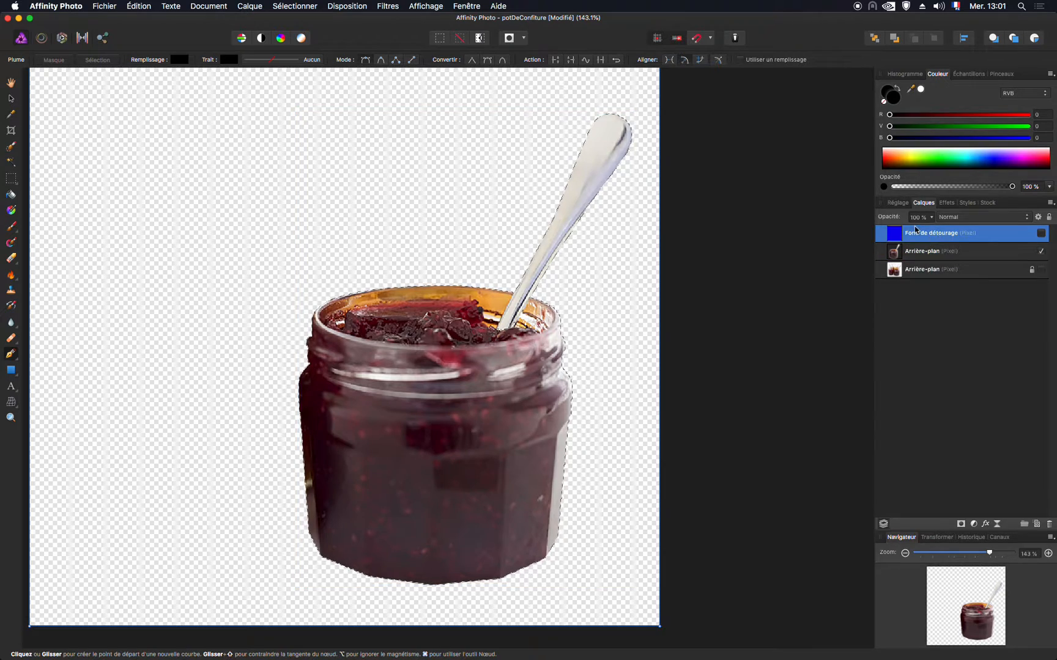
left_click(920, 273)
left_click(921, 236)
left_click_drag(916, 238, 920, 263)
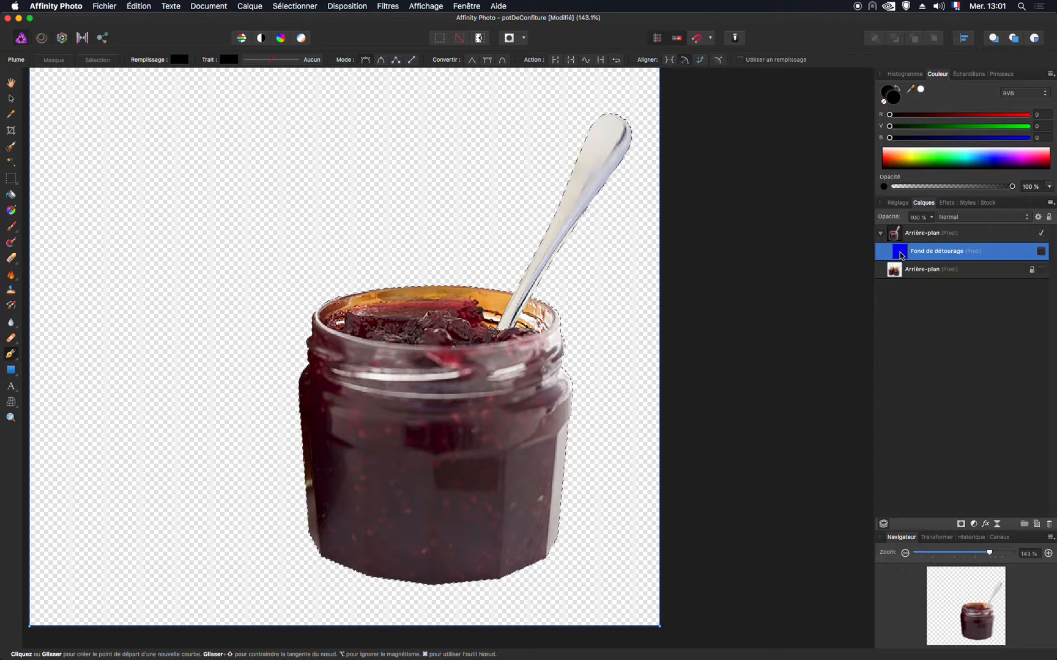
mouse_move(902, 253)
left_mouse_down()
mouse_move(888, 240)
mouse_move(902, 243)
mouse_move(916, 229)
mouse_move(911, 245)
mouse_move(890, 247)
mouse_move(927, 248)
mouse_move(899, 233)
mouse_move(887, 248)
left_mouse_up()
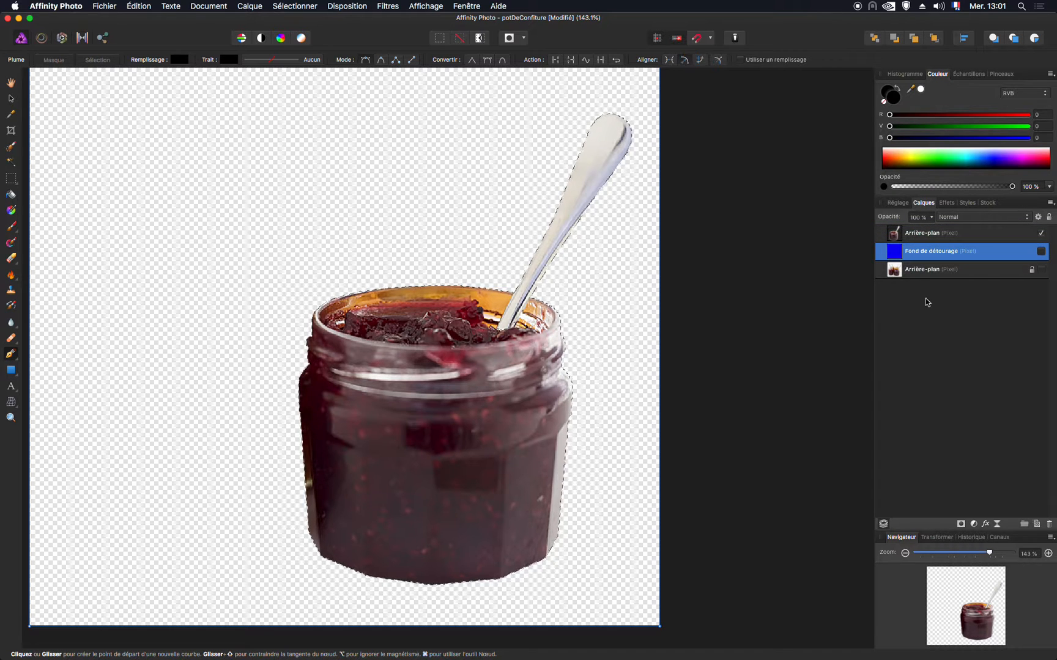
left_click(1041, 251)
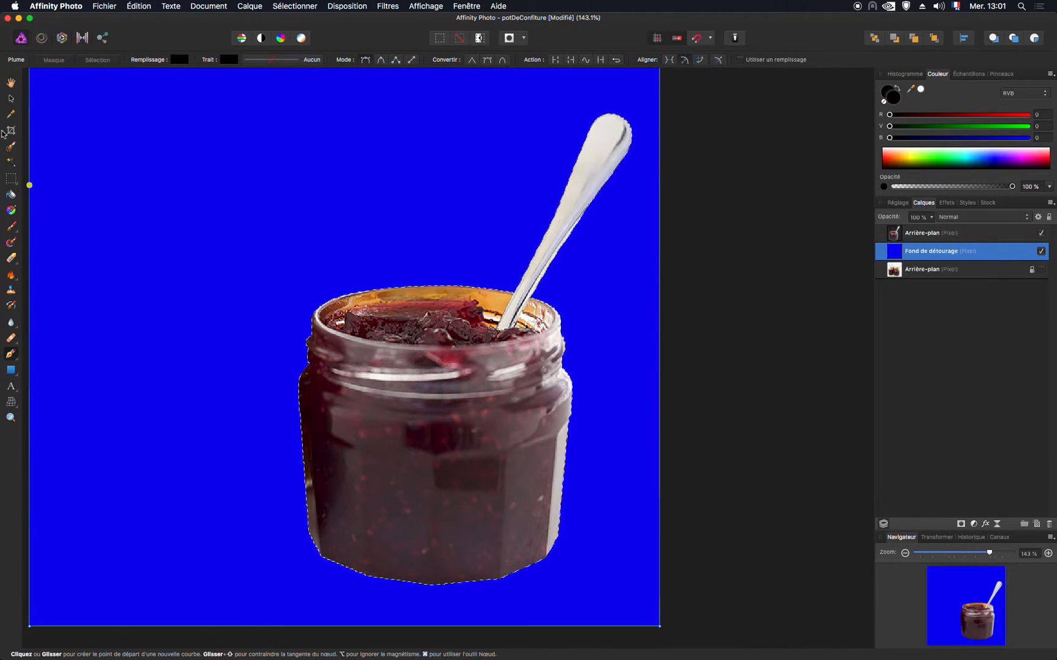
Clear the pixel selection and move the cutout jar to about the middle of the blue background
key("super+d")
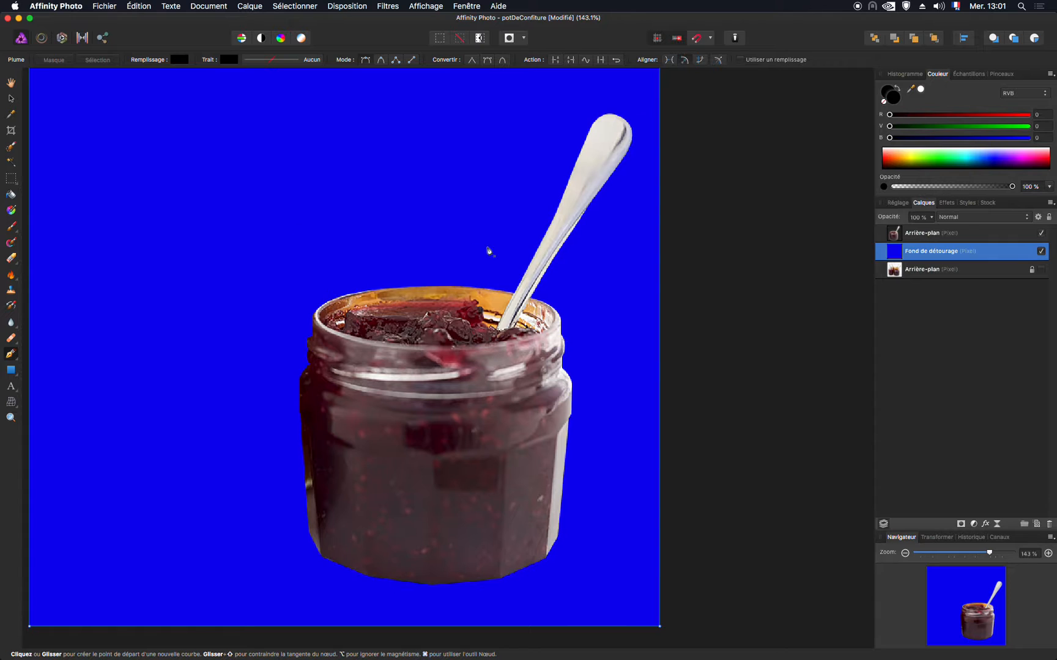
left_click_drag(438, 237, 521, 237)
left_click(901, 236)
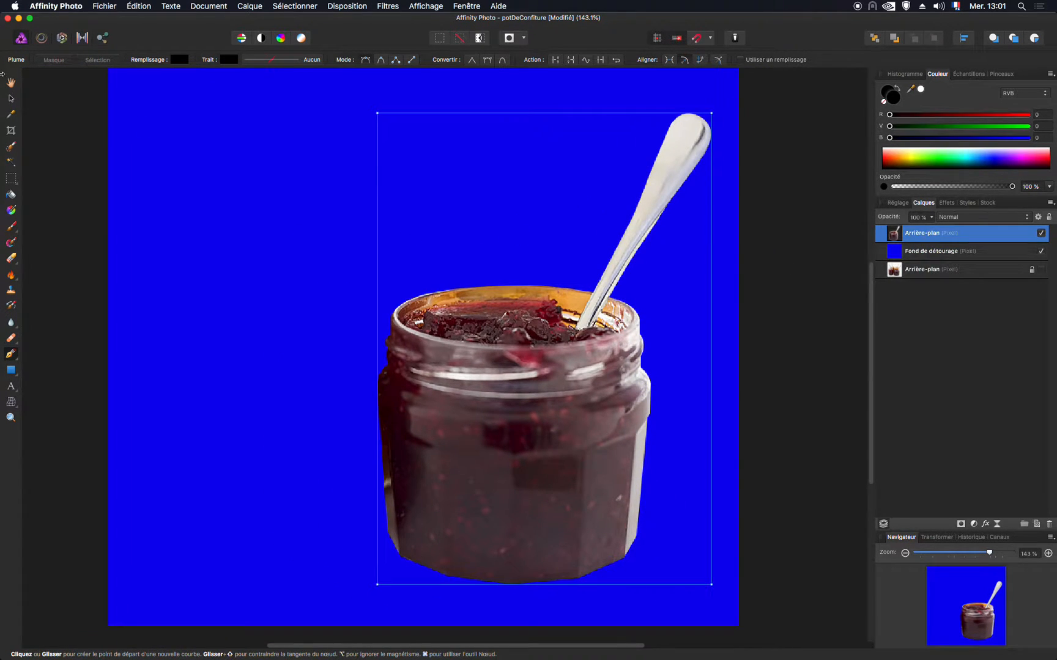
left_click(11, 99)
left_click_drag(523, 453, 410, 447)
key("super+minus")
key("super+minus")
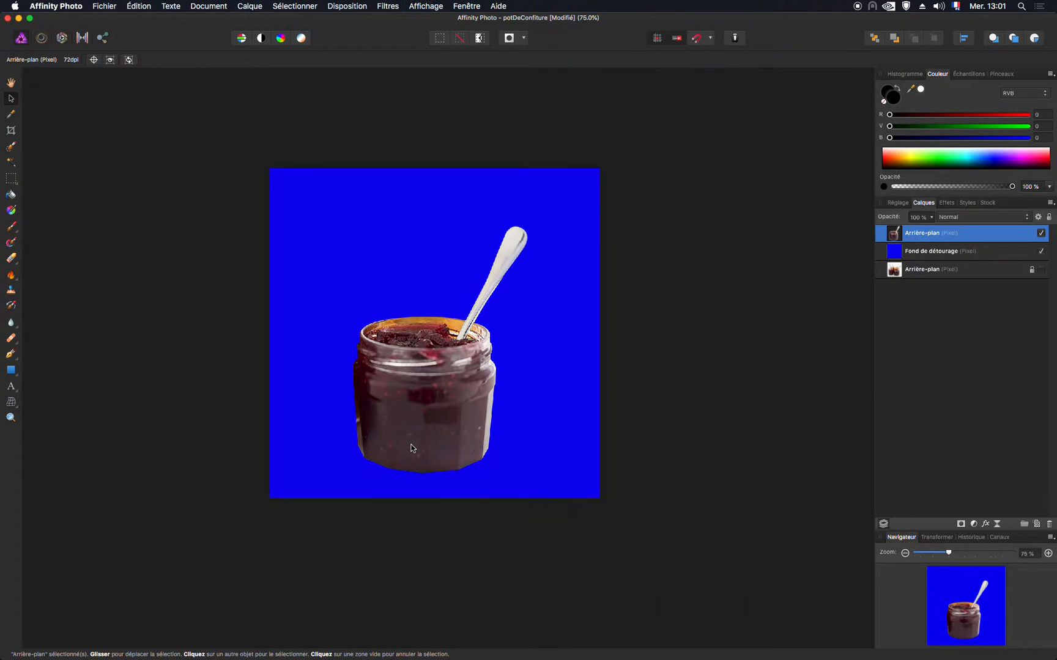
left_click_drag(443, 432, 448, 406)
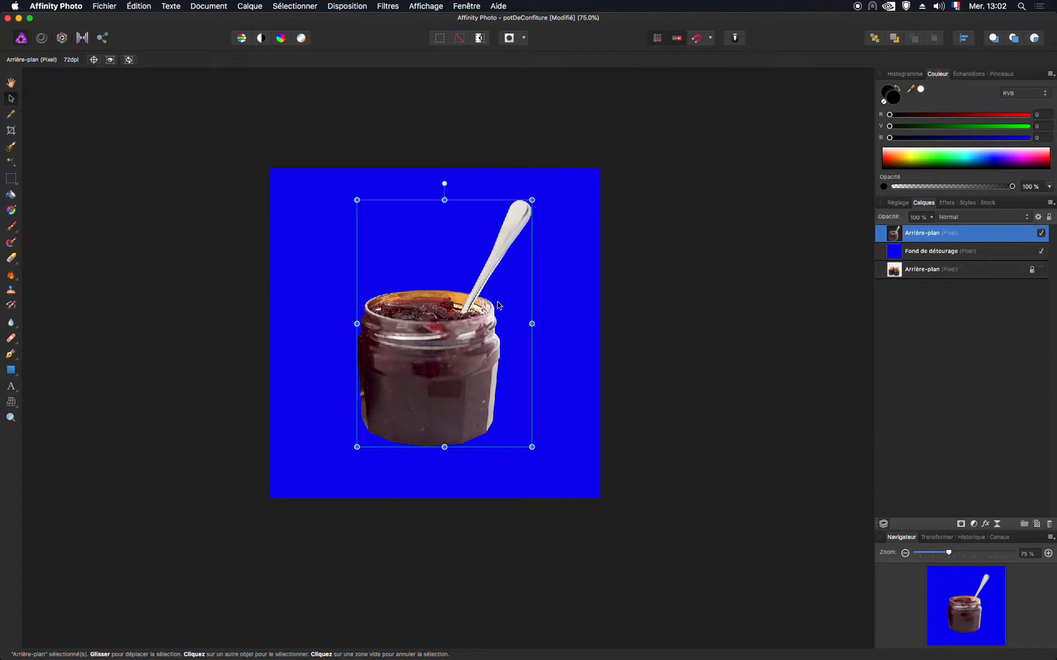
left_click(577, 280)
left_click(733, 315)
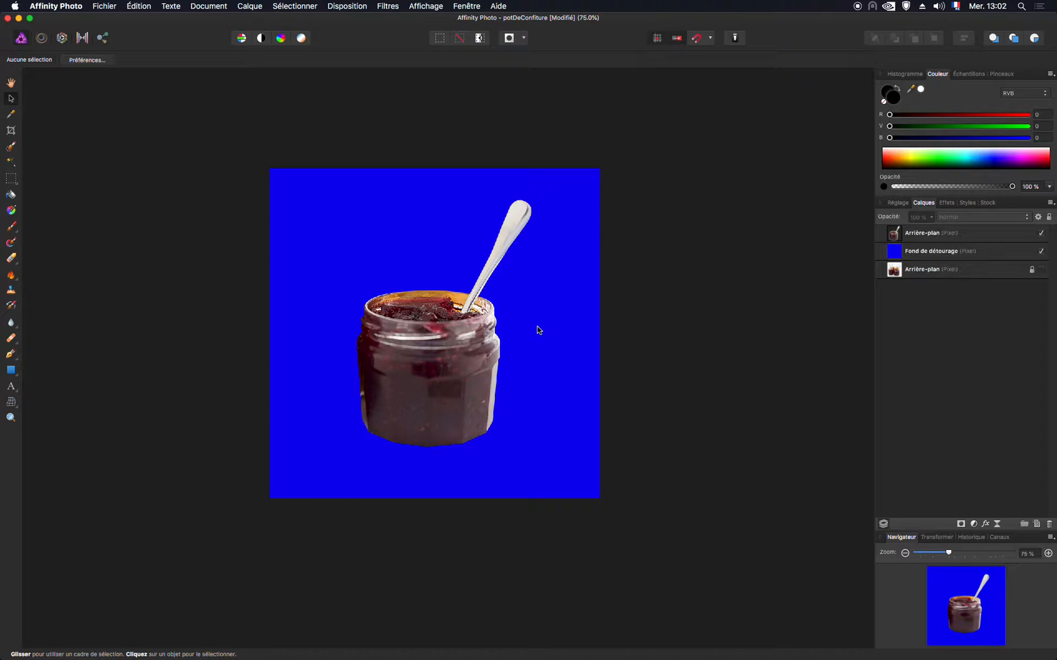
Examine the cutout against the blue background, checking closely the edges around the spoon and the jar's rim
key("super+equal")
key("super+equal")
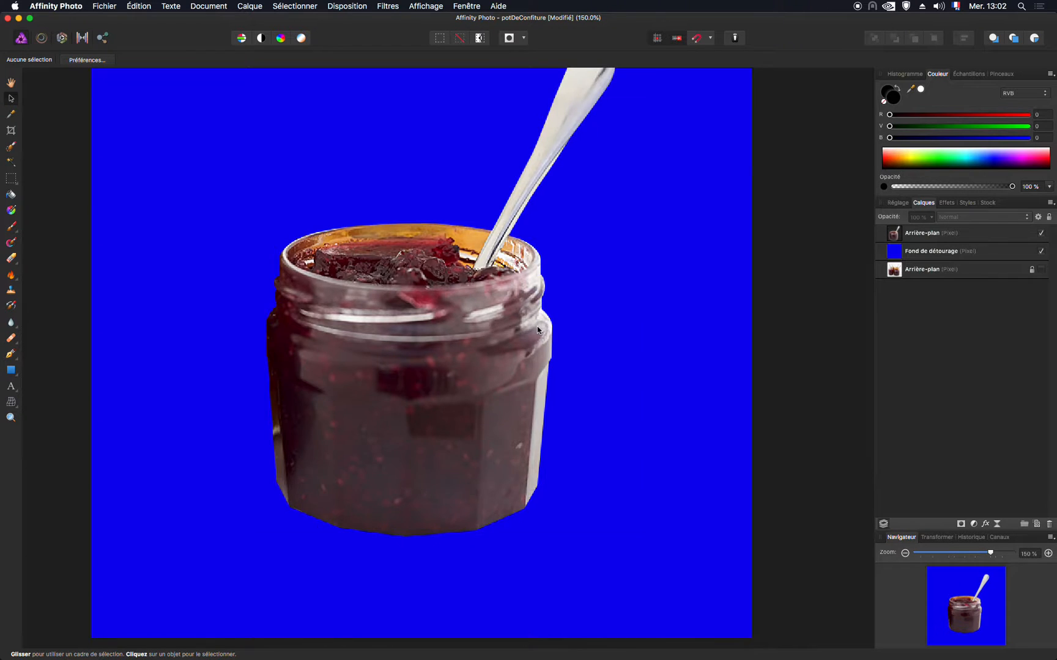
key("super+minus")
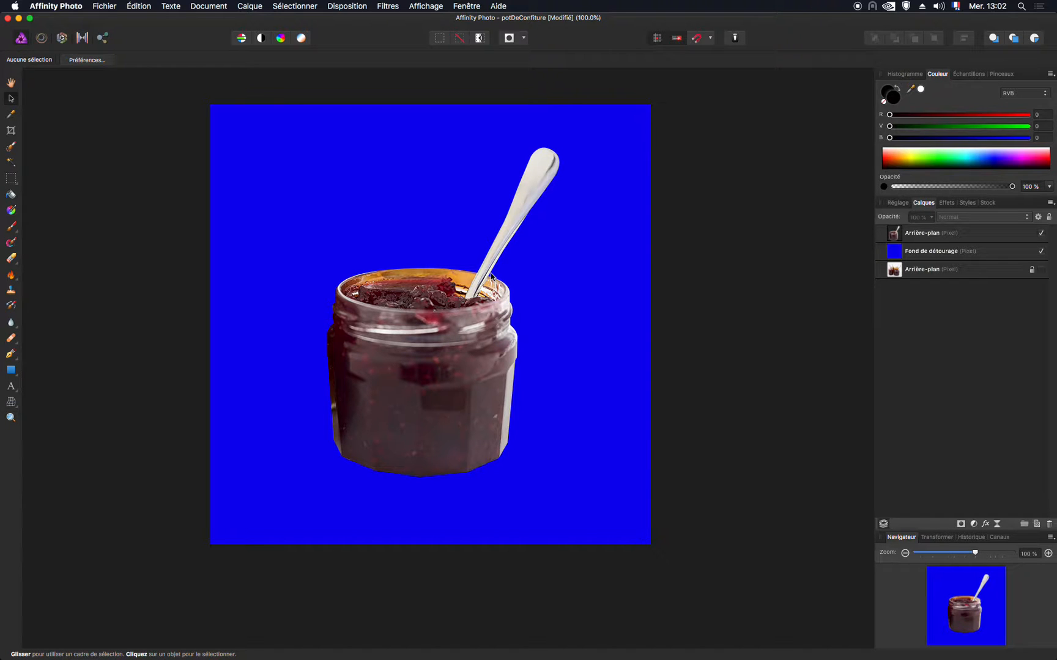
key("super+plus")
key("super+plus")
key("super+plus")
key("super+plus")
key("space")
left_click_drag(490, 274, 233, 603)
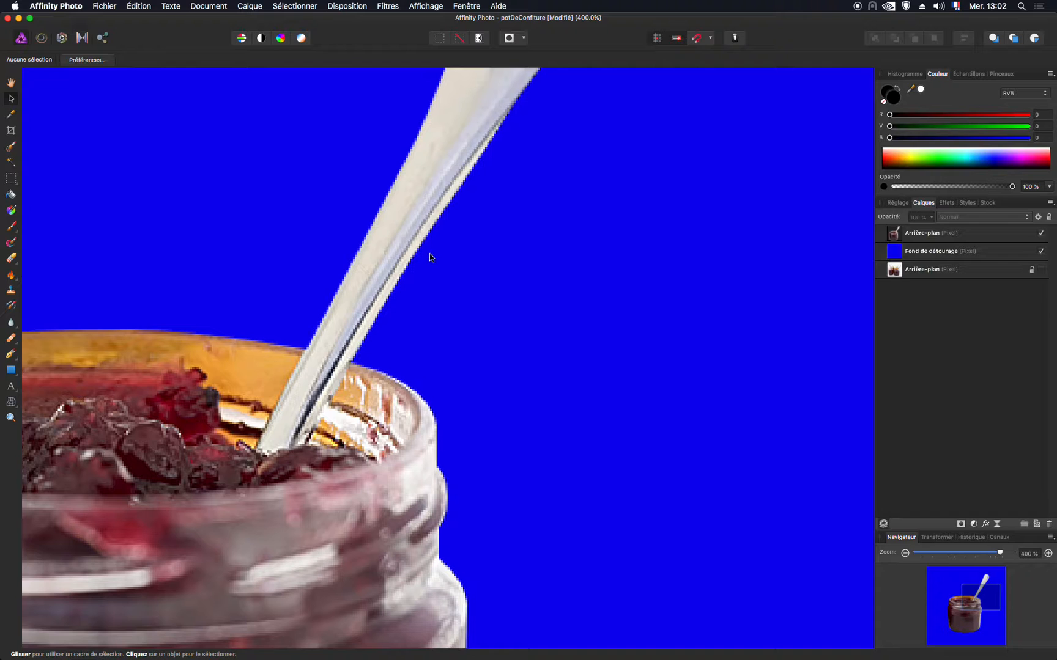
key("super+1")
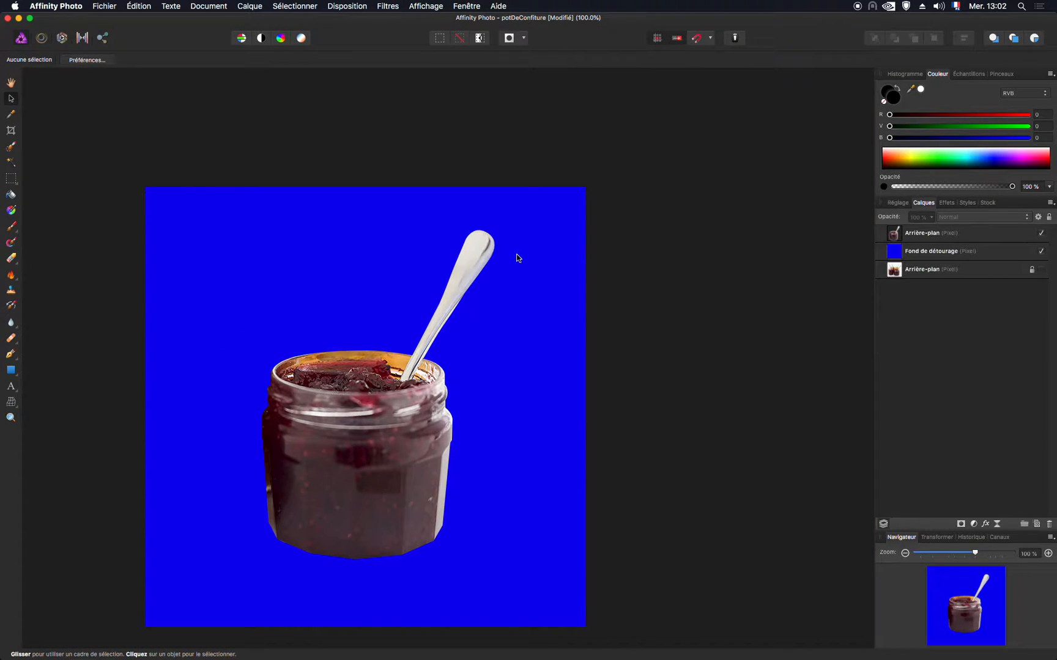
Set up the Freehand Selection tool with the polygonal type for the cutout jar layer
left_click(894, 238)
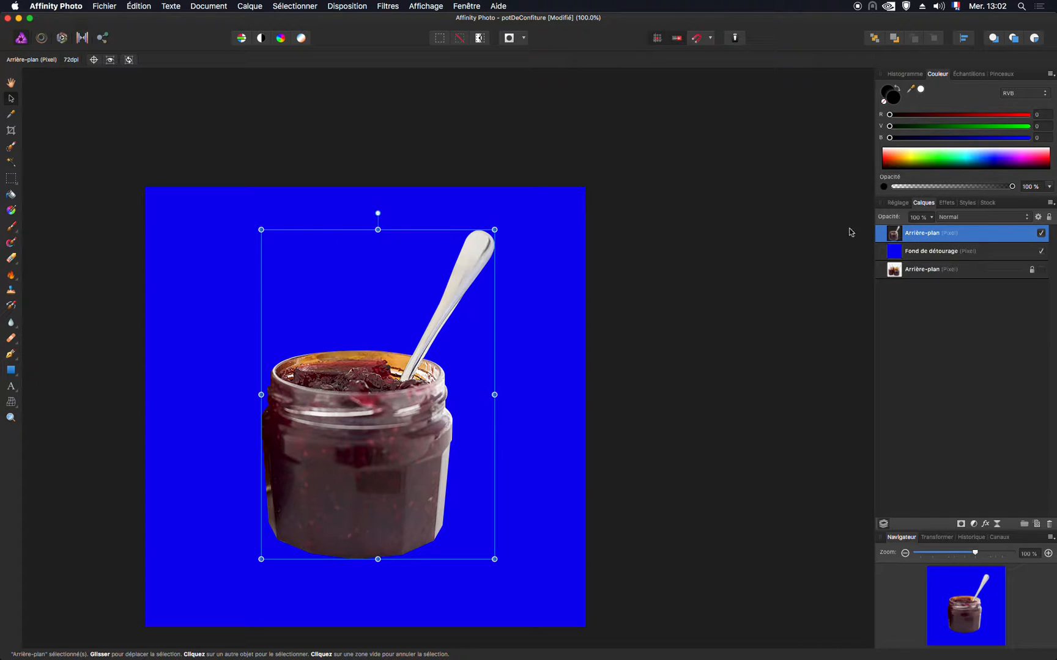
left_click(12, 180)
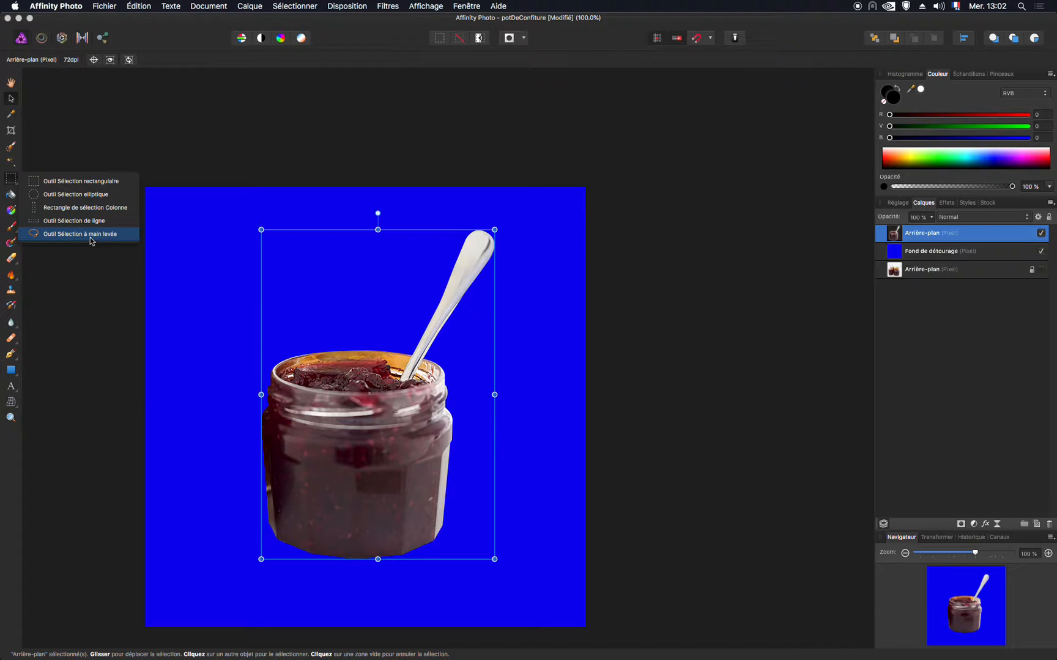
left_click(67, 235)
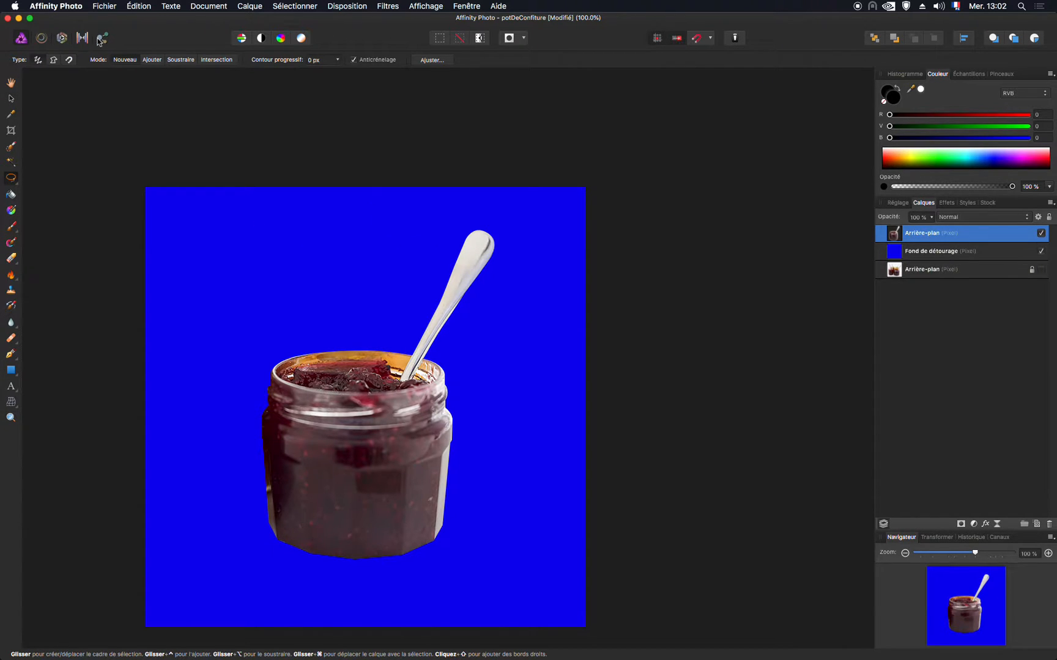
left_click(54, 62)
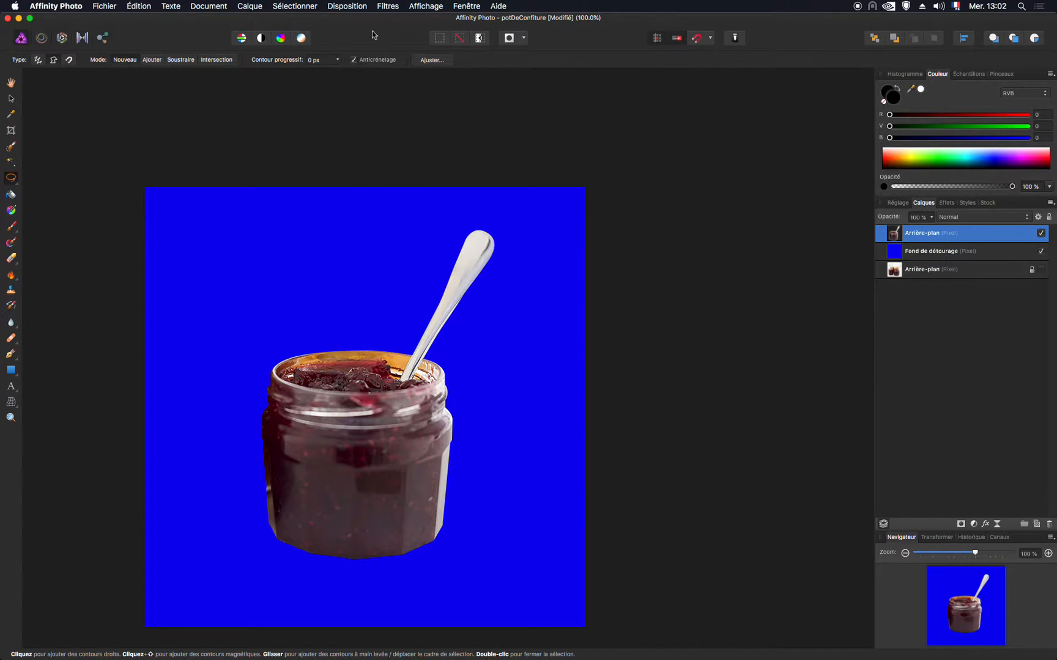
left_click(353, 60)
Select the glass visible inside the rim on both sides of the spoon, following the jam's upper edge and closing the outline above the jar
scroll(324, 388, "up", 3)
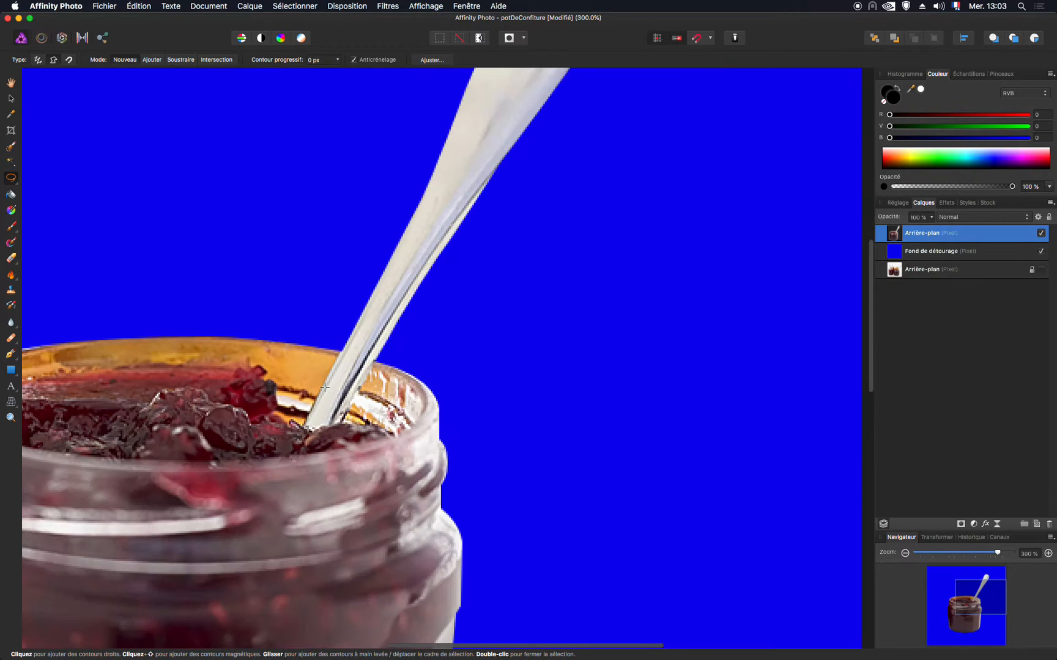
scroll(306, 318, "up", 2)
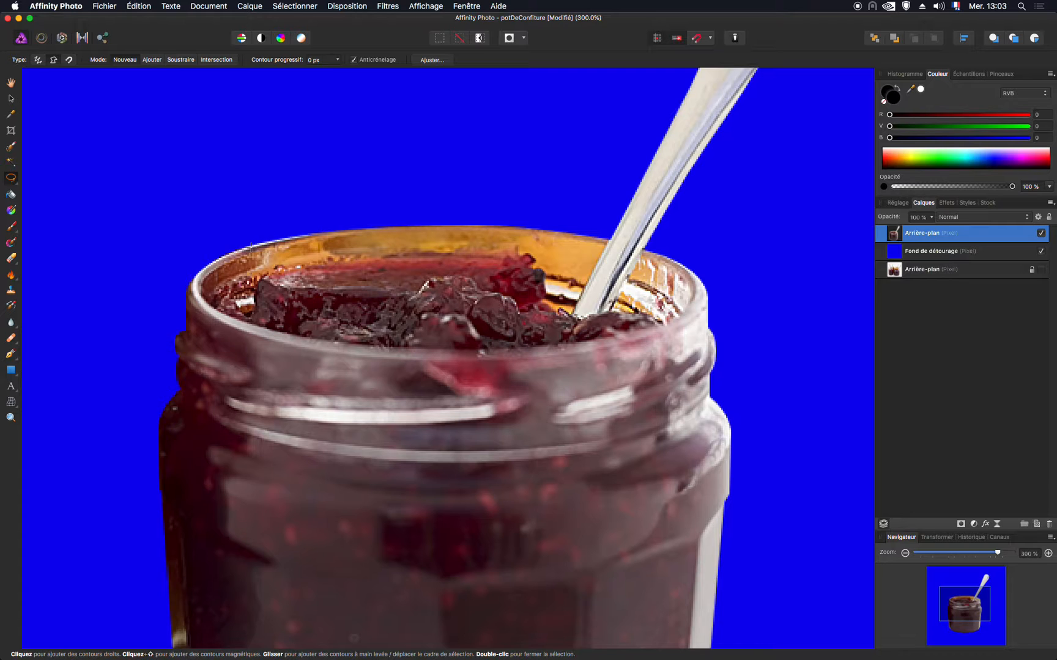
left_click(220, 237)
left_click(215, 296)
left_click(247, 318)
left_click(255, 298)
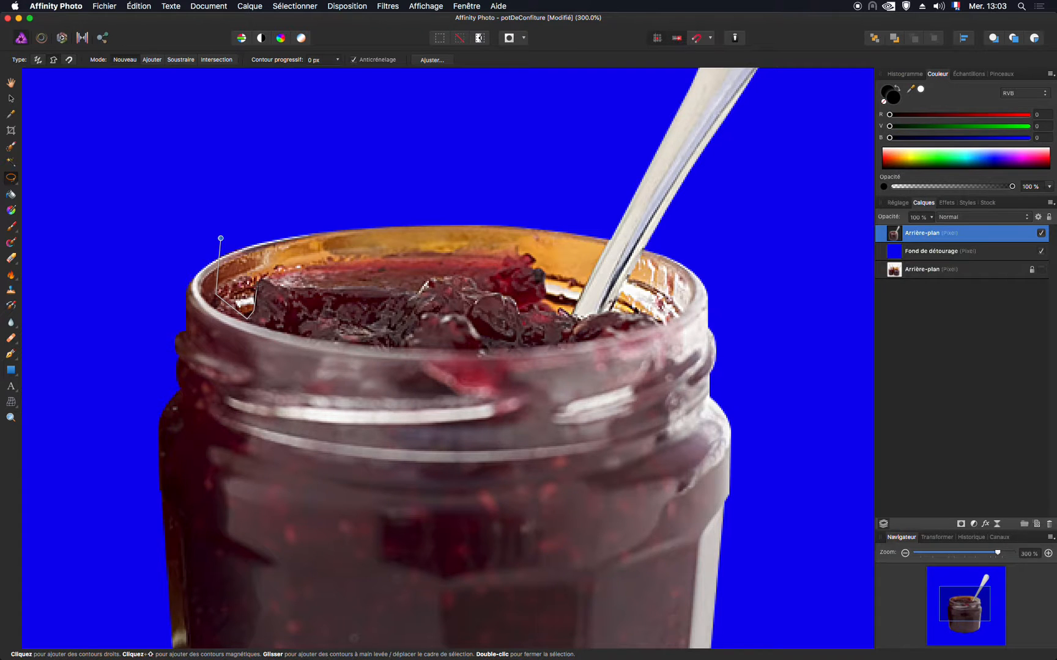
left_click(269, 275)
left_click(517, 265)
mouse_move(543, 273)
left_mouse_down()
mouse_move(546, 299)
mouse_move(530, 300)
mouse_move(557, 320)
left_mouse_up()
left_click(613, 235)
left_click(345, 171)
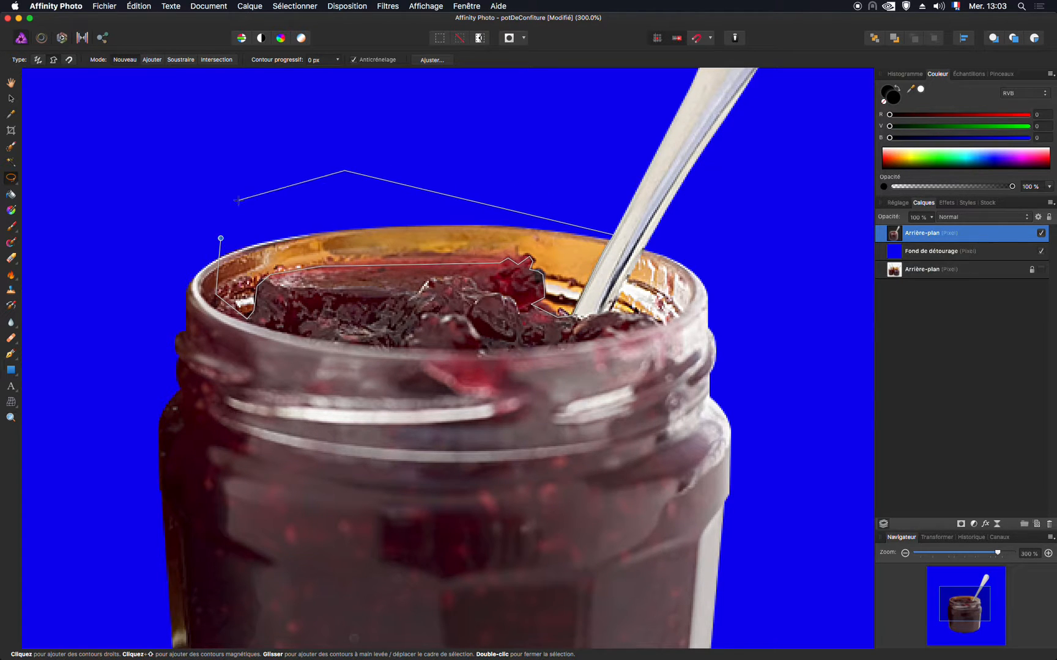
left_click(221, 238)
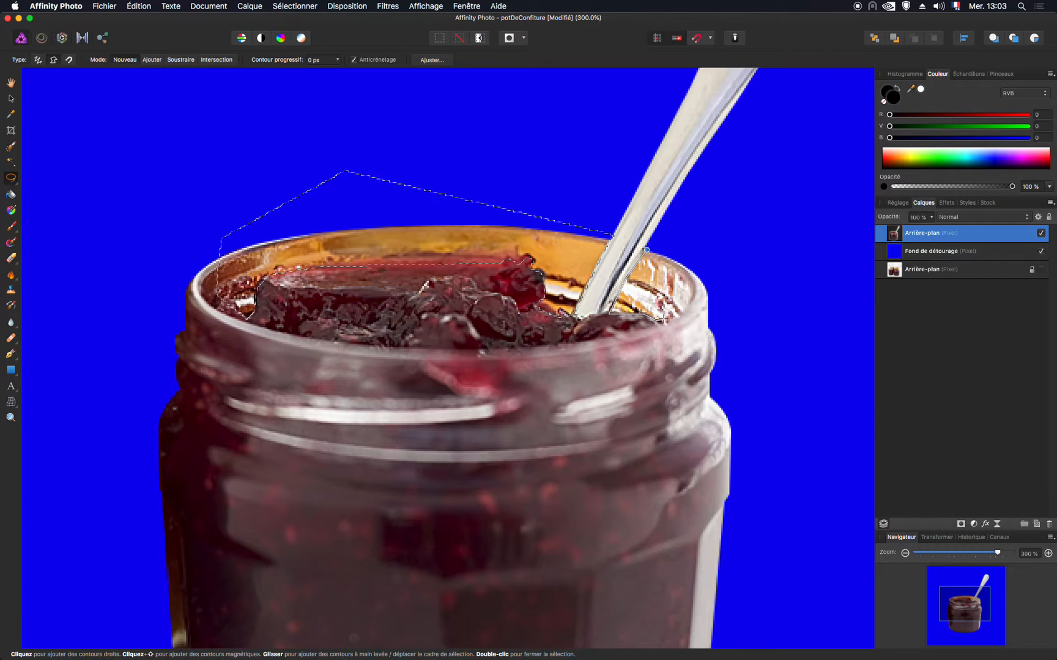
left_click(663, 320)
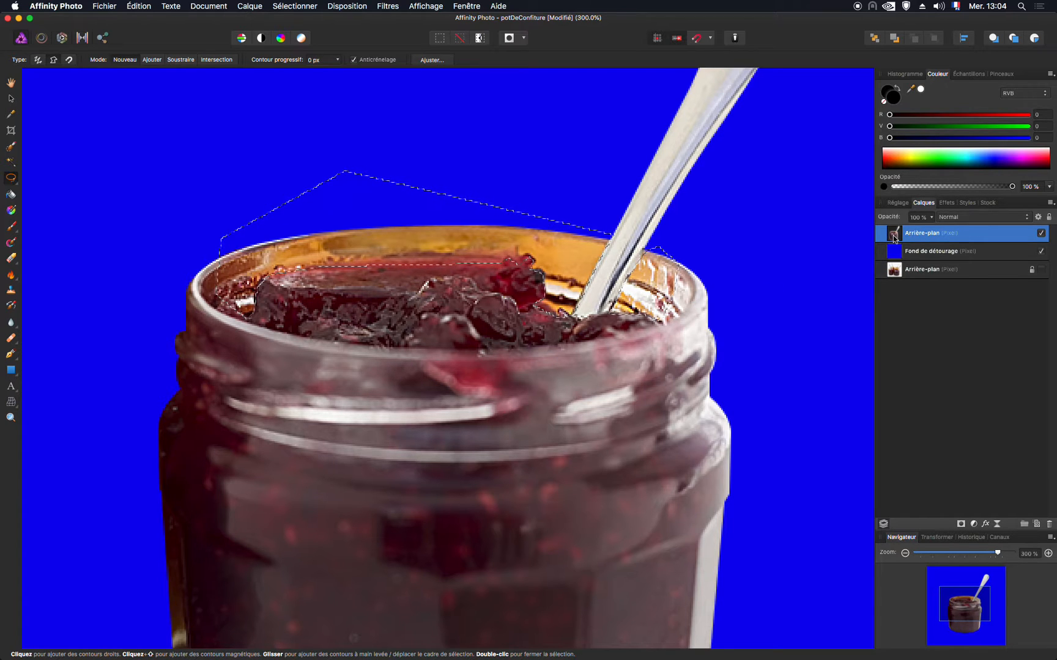
Add a default Curves adjustment to the selected glass and nest it inside the cutout jar layer
left_click(898, 203)
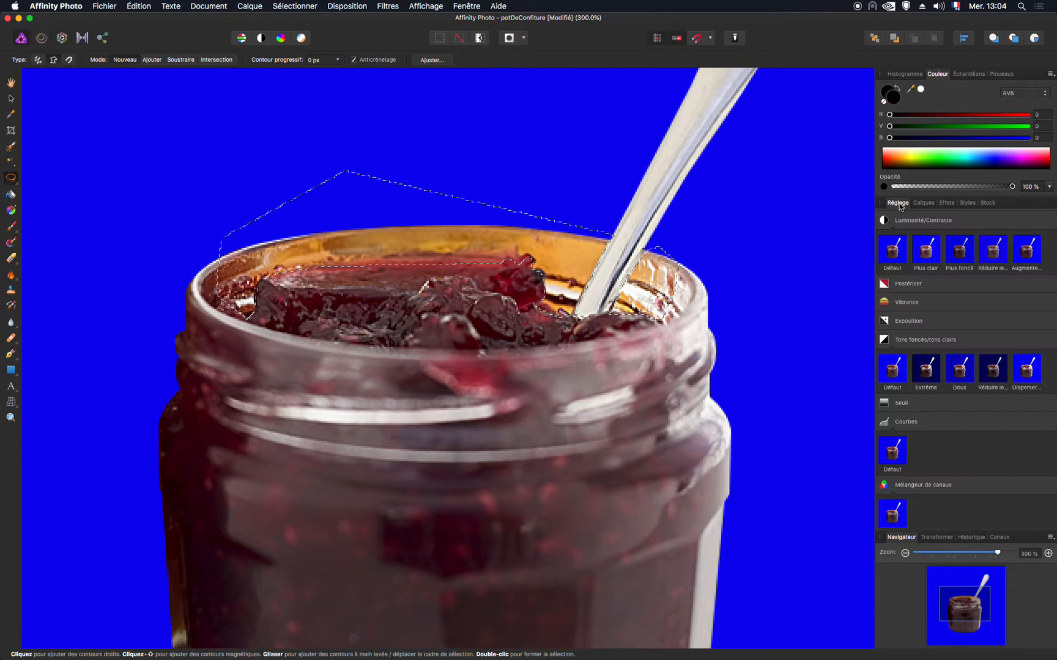
left_click(896, 454)
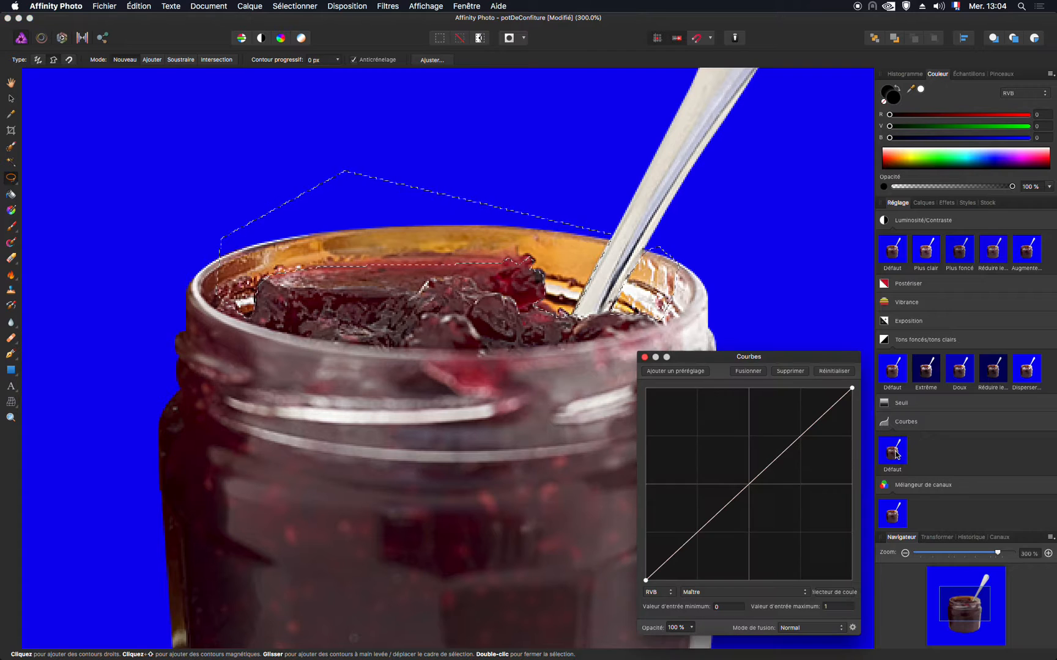
left_click(929, 204)
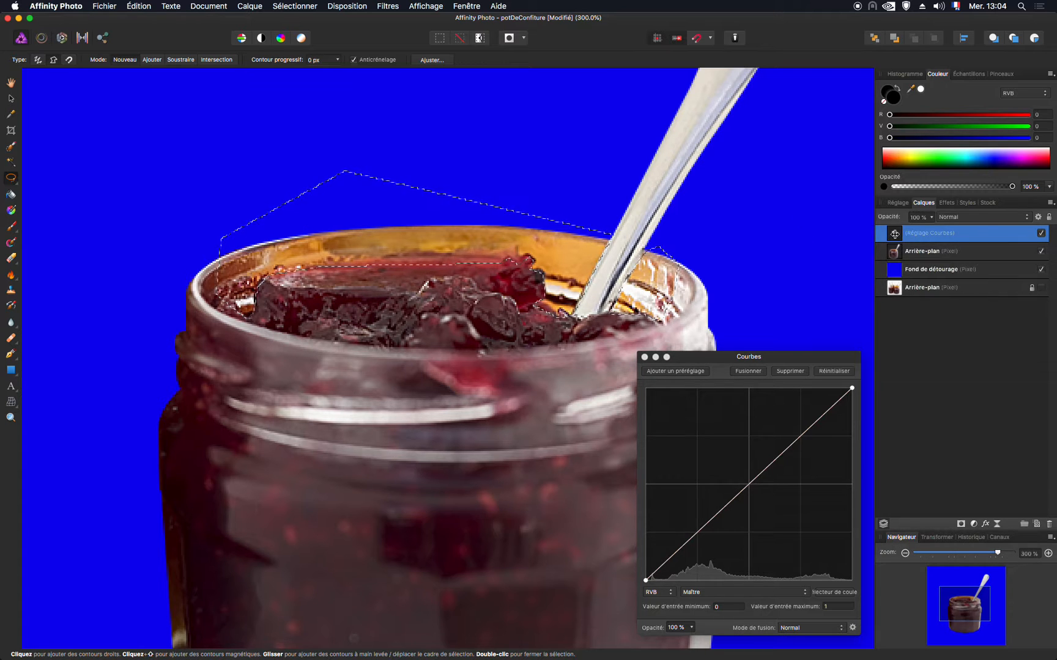
left_click_drag(896, 249, 896, 253)
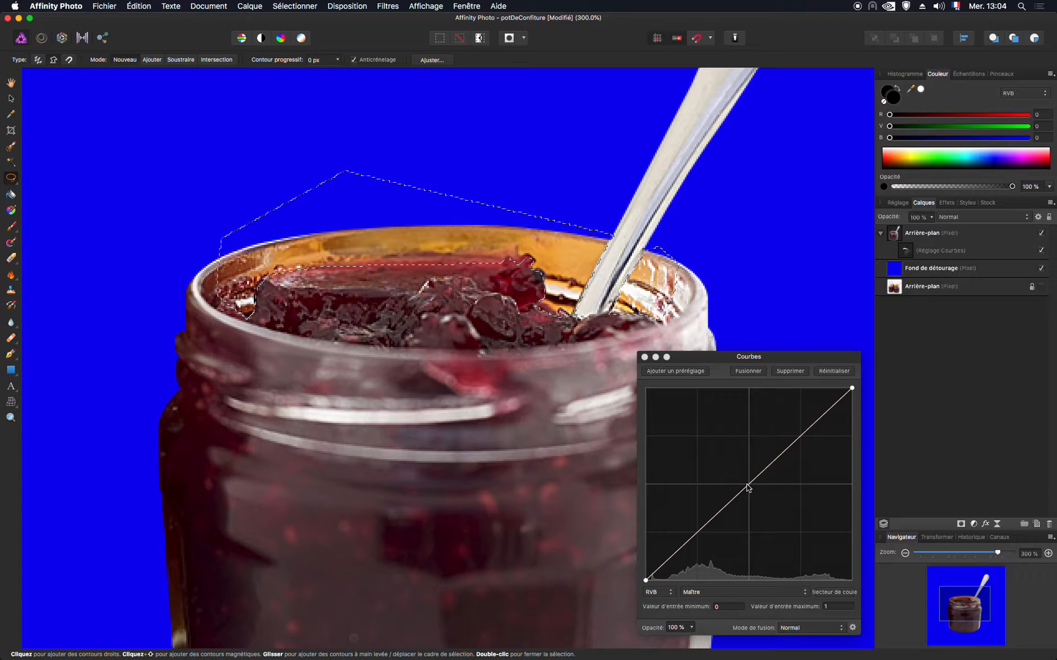
Try darkening the selected glass with the Maître curve, lowering the midtones and lifting the shadows, and delete the adjustment
left_click_drag(749, 486, 779, 509)
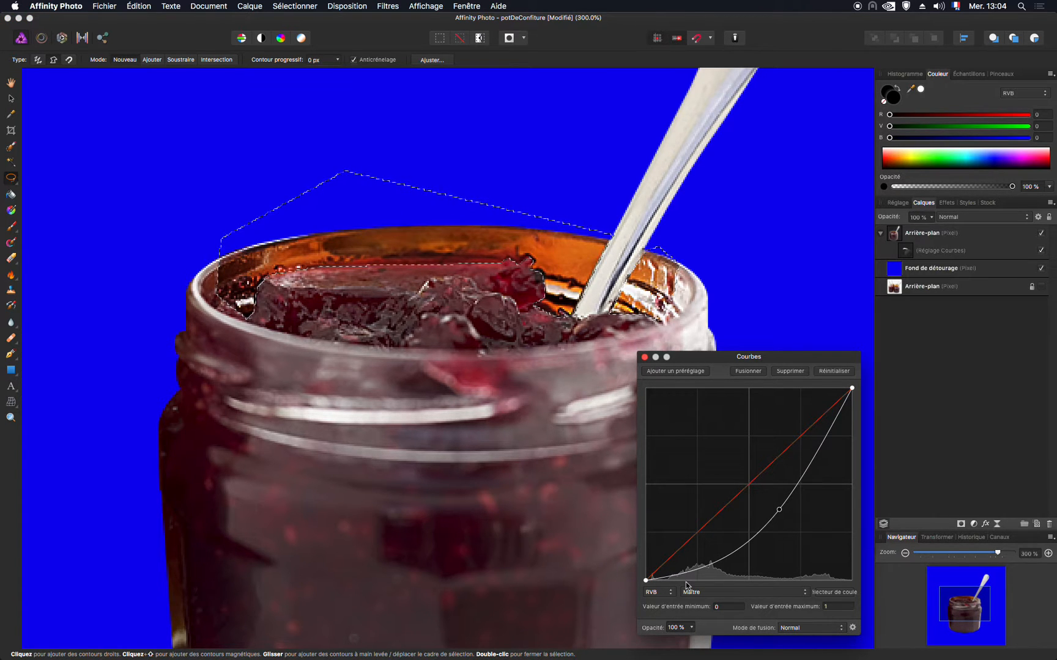
left_click(794, 592)
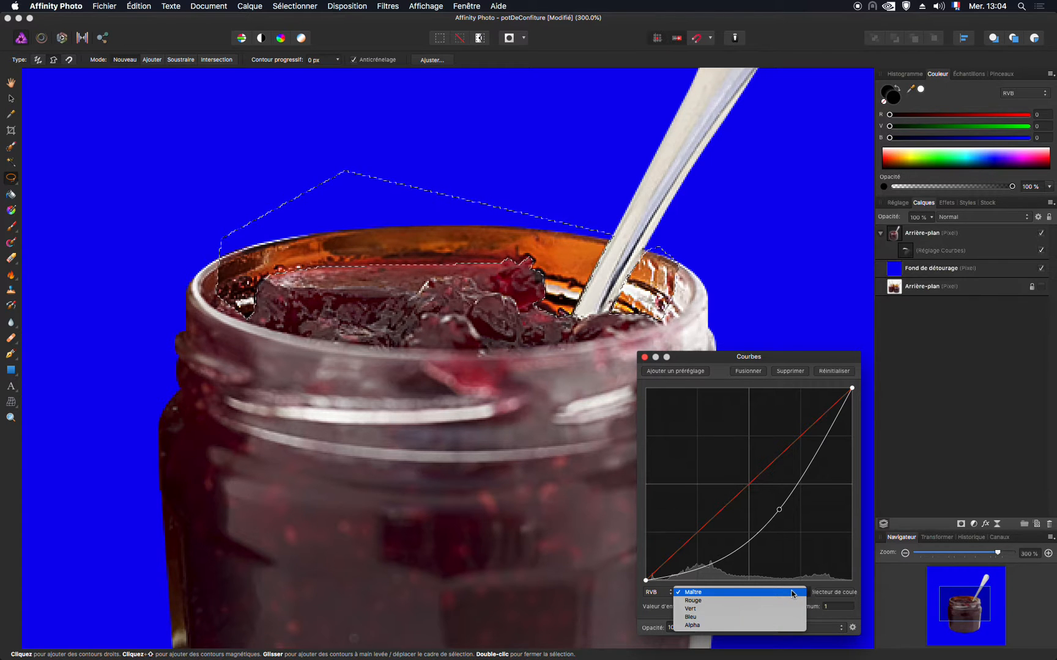
left_click(784, 593)
mouse_move(779, 509)
left_mouse_down()
mouse_move(796, 535)
mouse_move(781, 516)
left_mouse_up()
mouse_move(685, 576)
left_mouse_down()
mouse_move(663, 554)
mouse_move(654, 565)
mouse_move(681, 559)
left_mouse_up()
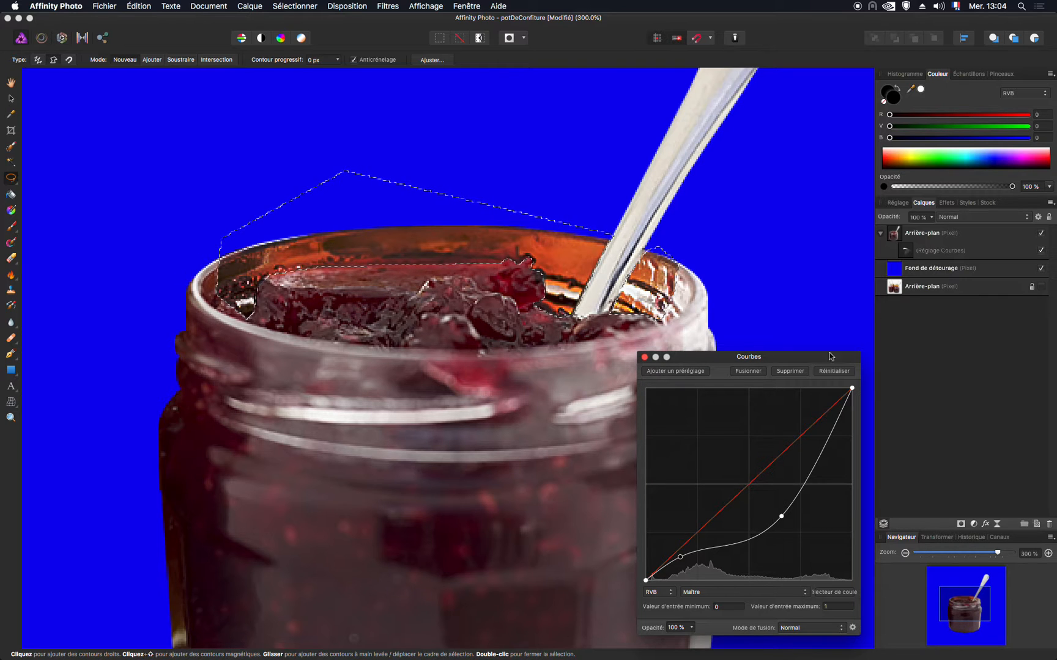
left_click(790, 371)
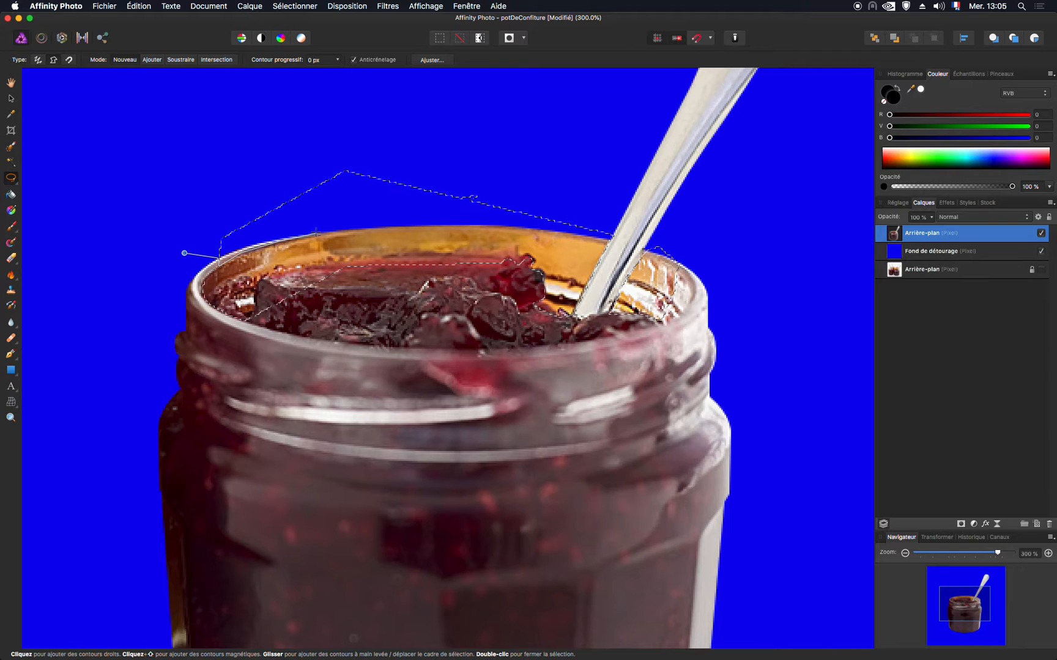
Subtract the excess areas outside the rim from the selection, beside the jar's left edge and right of the spoon
left_click(243, 155)
left_click(184, 253)
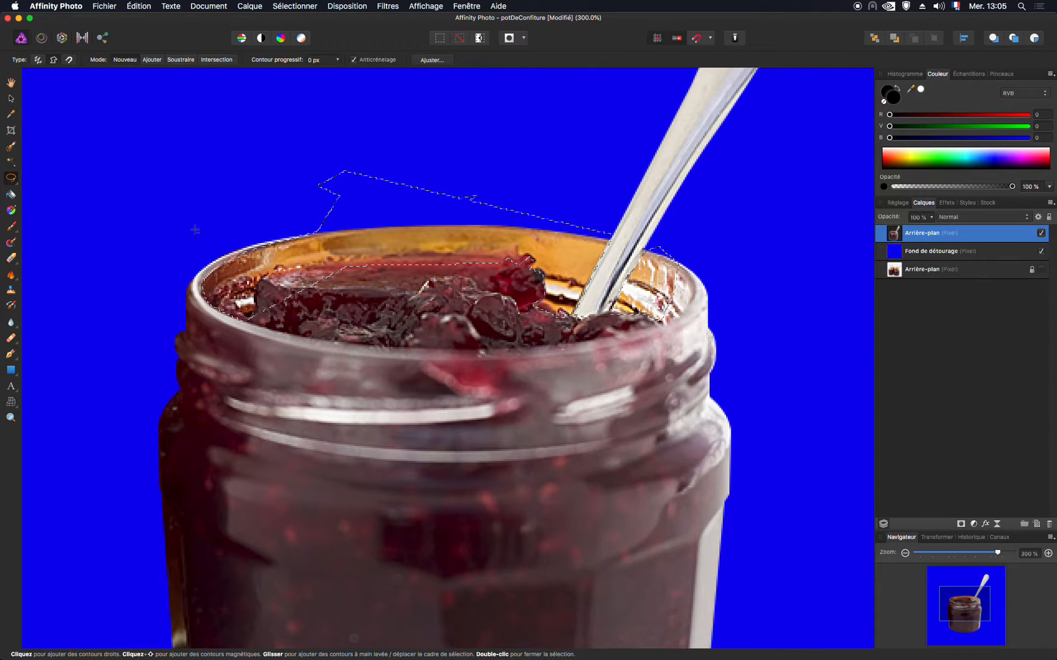
left_click(662, 241)
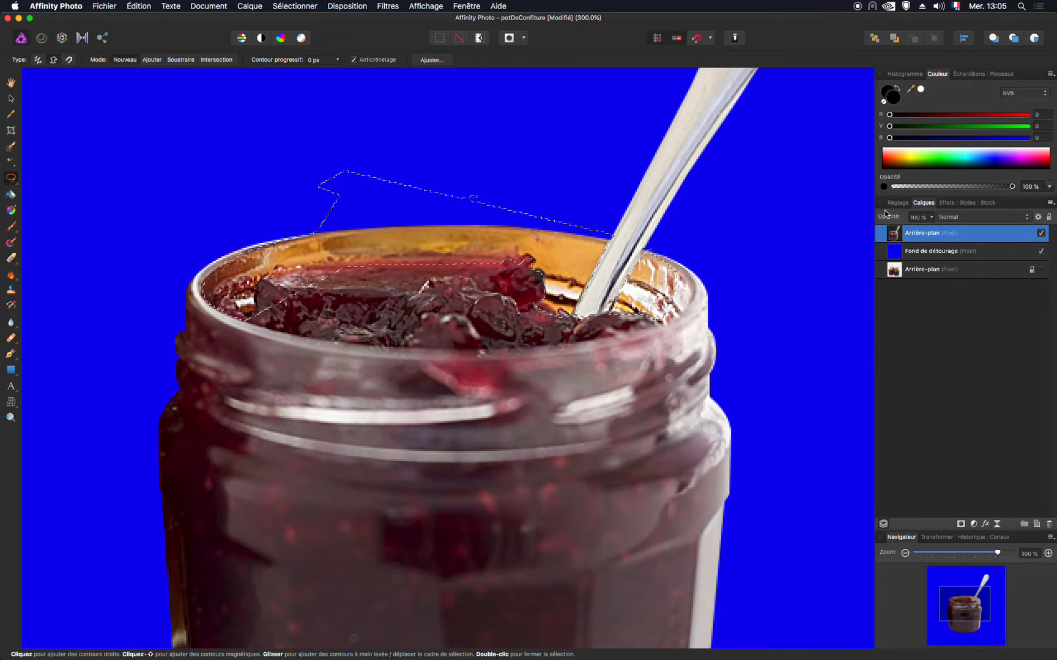
Add a new Curves adjustment for the refined glass selection and nest it inside the cutout jar layer
left_click(901, 203)
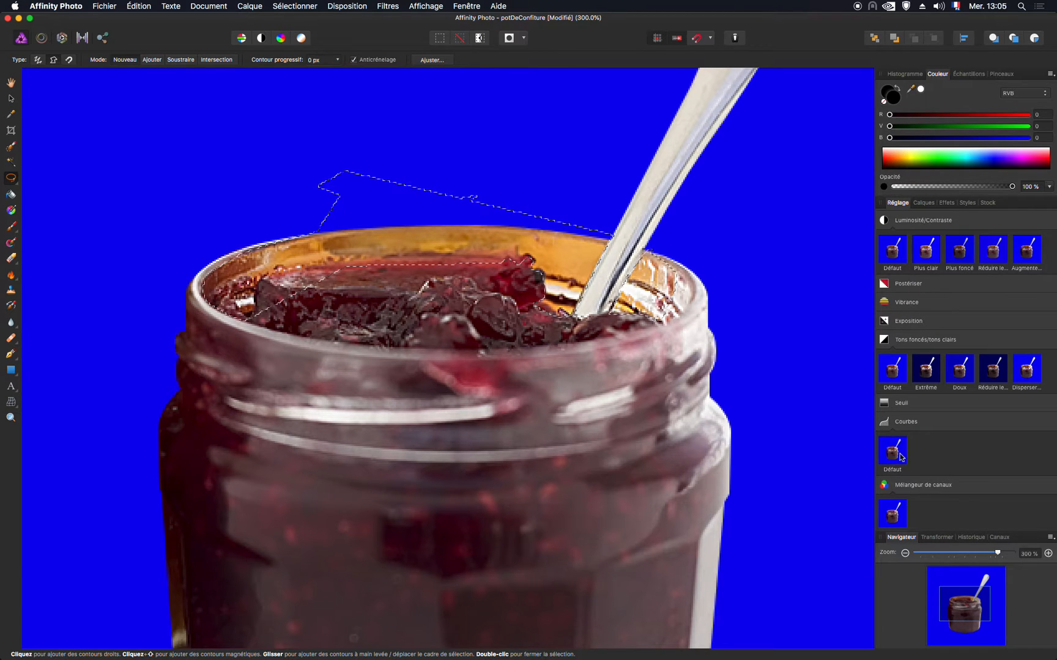
left_click(894, 421)
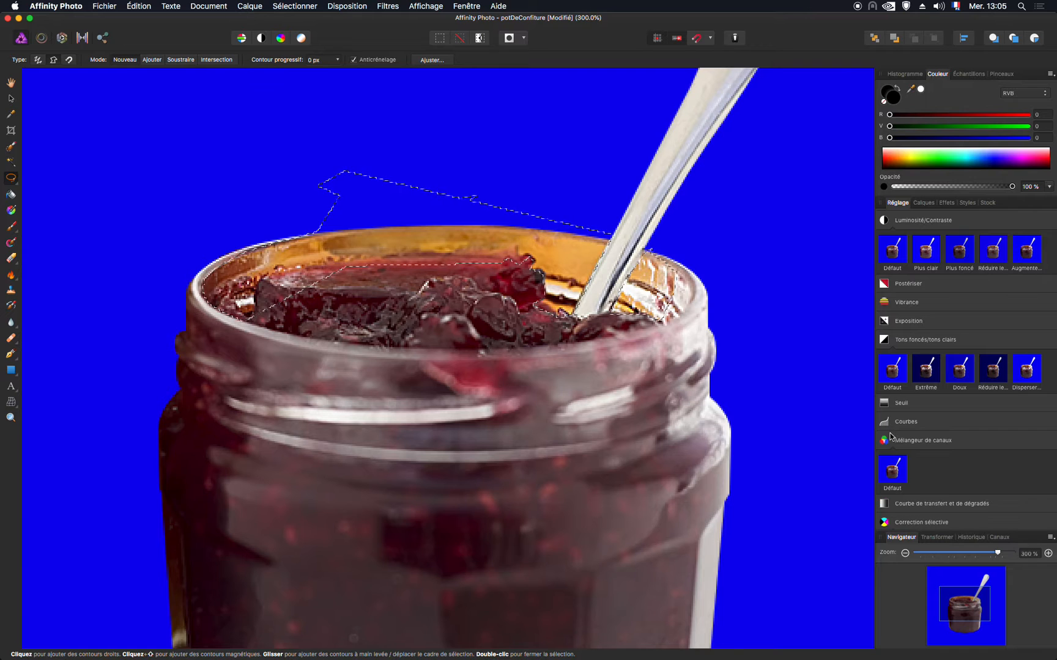
left_click(894, 421)
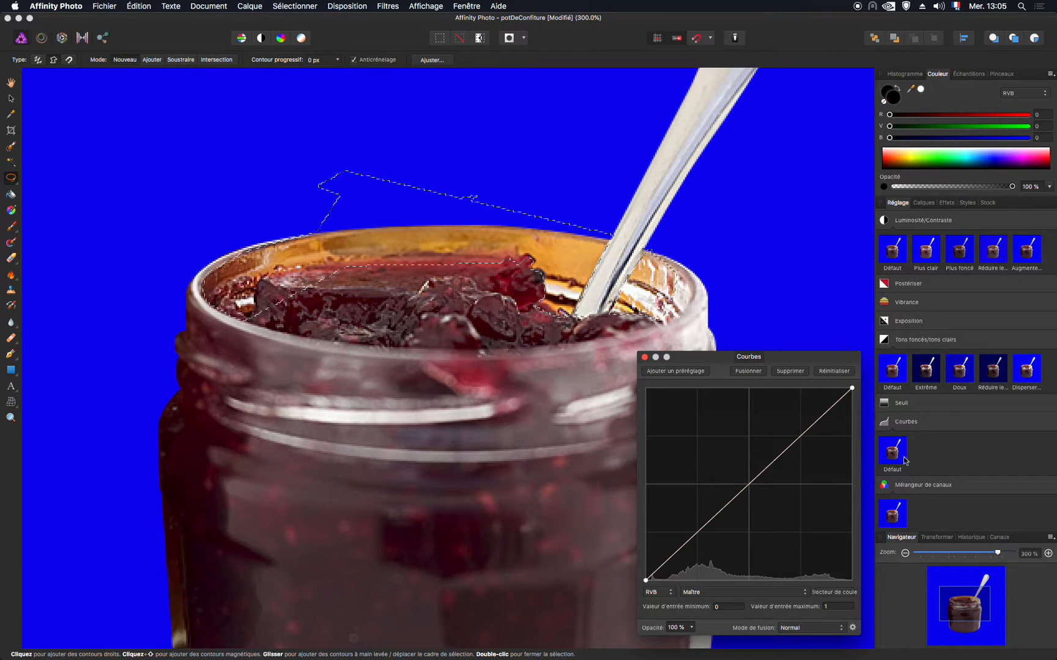
left_click(924, 203)
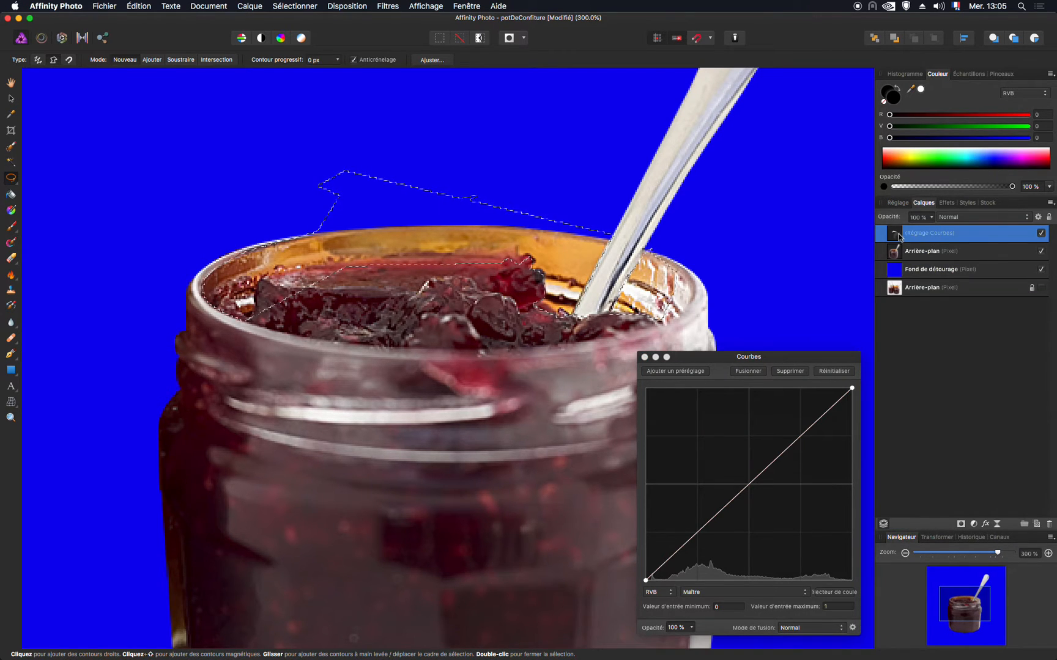
left_click_drag(904, 255, 906, 256)
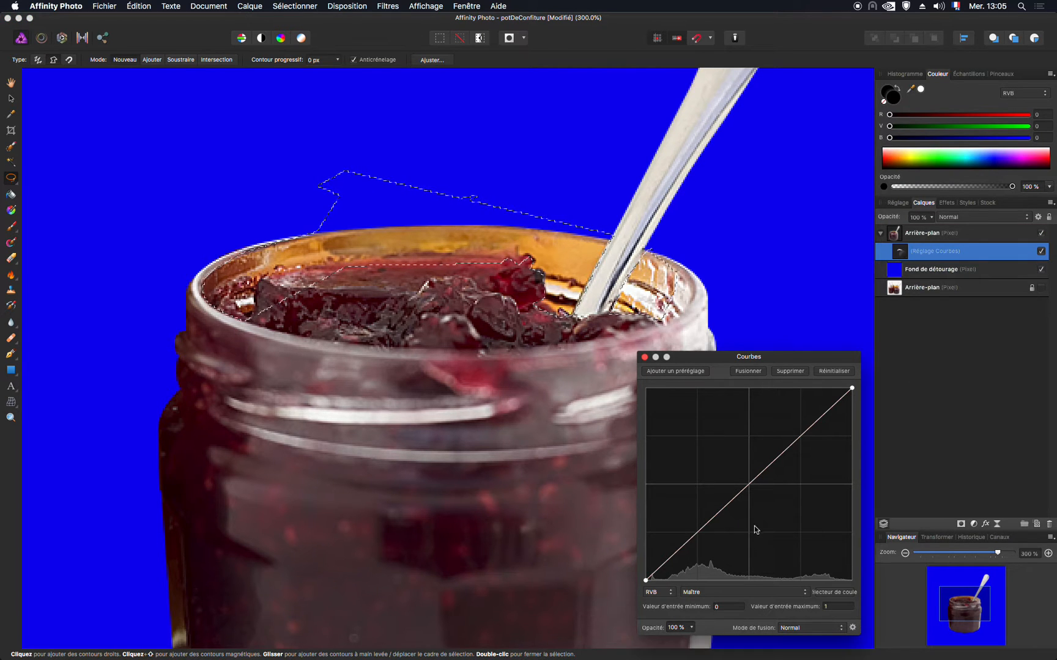
Try raising the Rouge channel curve on the selected glass with several points, and reset the curves
mouse_move(746, 489)
left_mouse_down()
mouse_move(761, 505)
mouse_move(745, 489)
left_mouse_up()
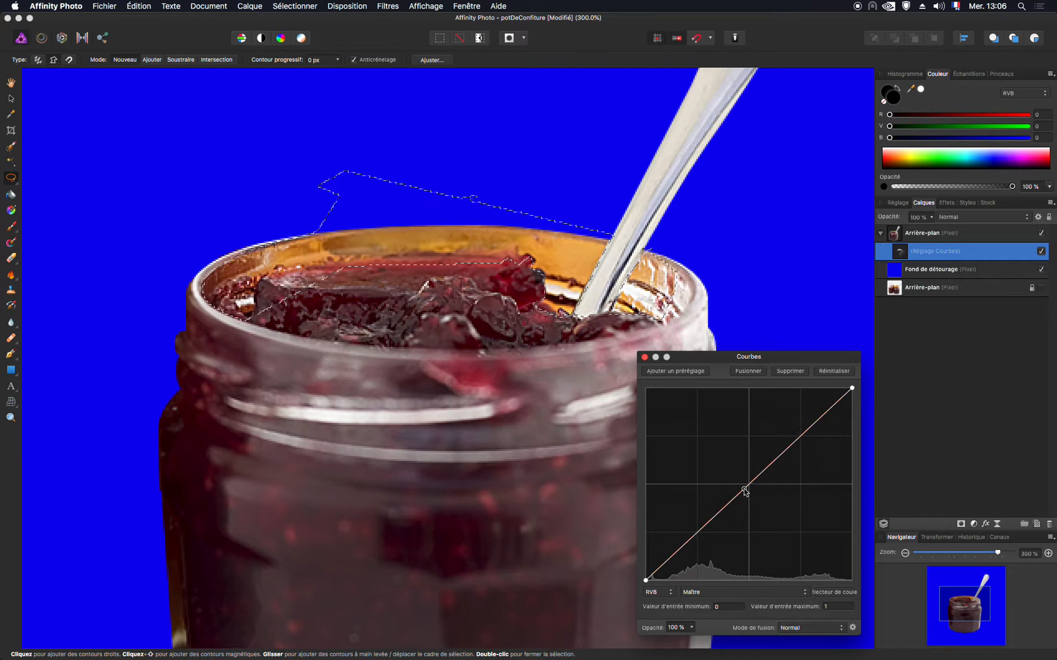
left_click(659, 593)
left_click(662, 594)
left_click(740, 592)
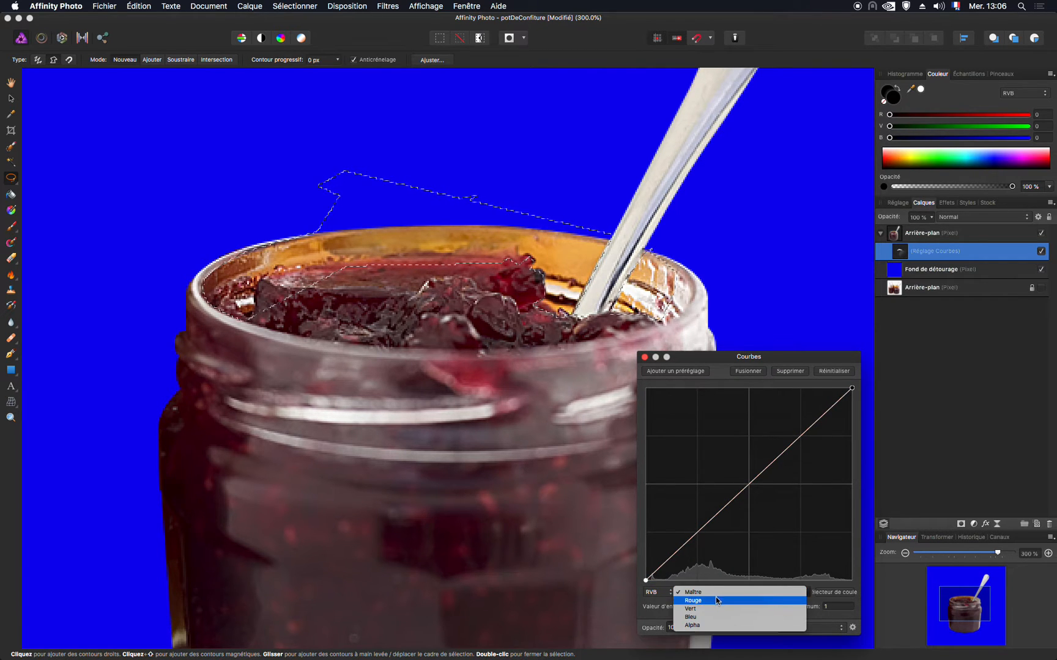
left_click(734, 601)
left_click_drag(749, 483, 732, 457)
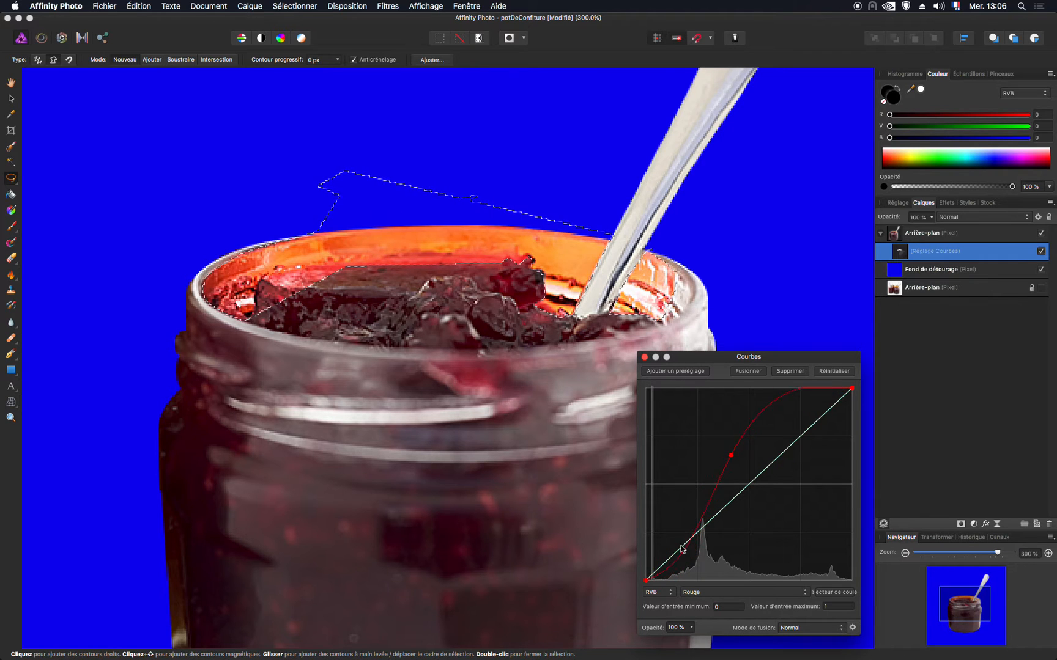
left_click_drag(683, 550, 662, 505)
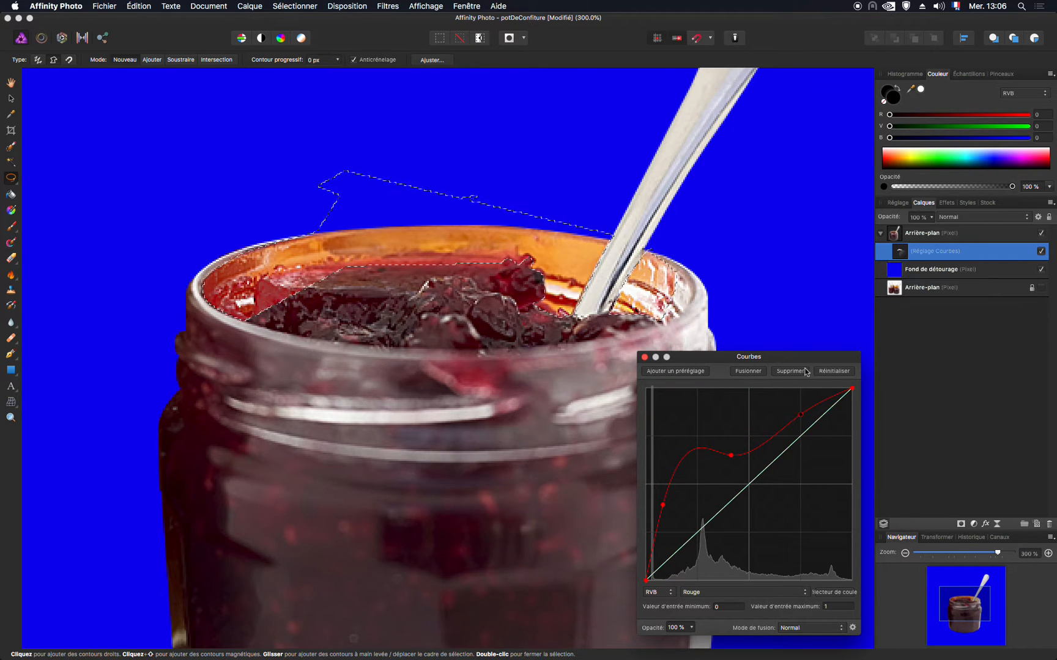
left_click(832, 373)
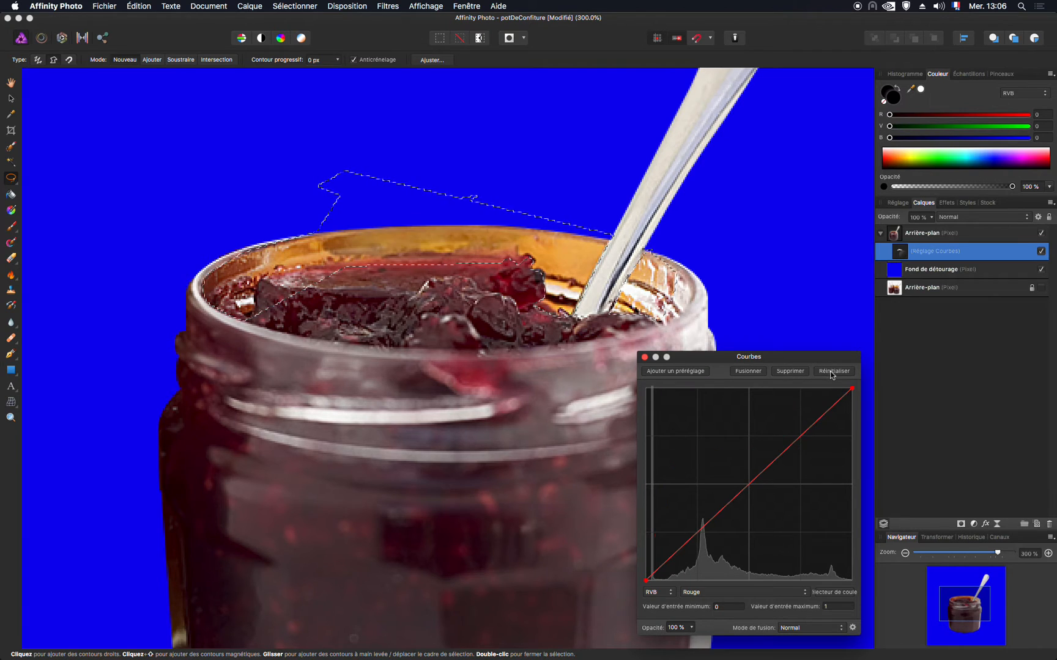
Try darkening the glass by pulling the Maître curve well below the diagonal, and delete the Curves adjustment
left_click(749, 592)
left_click(747, 583)
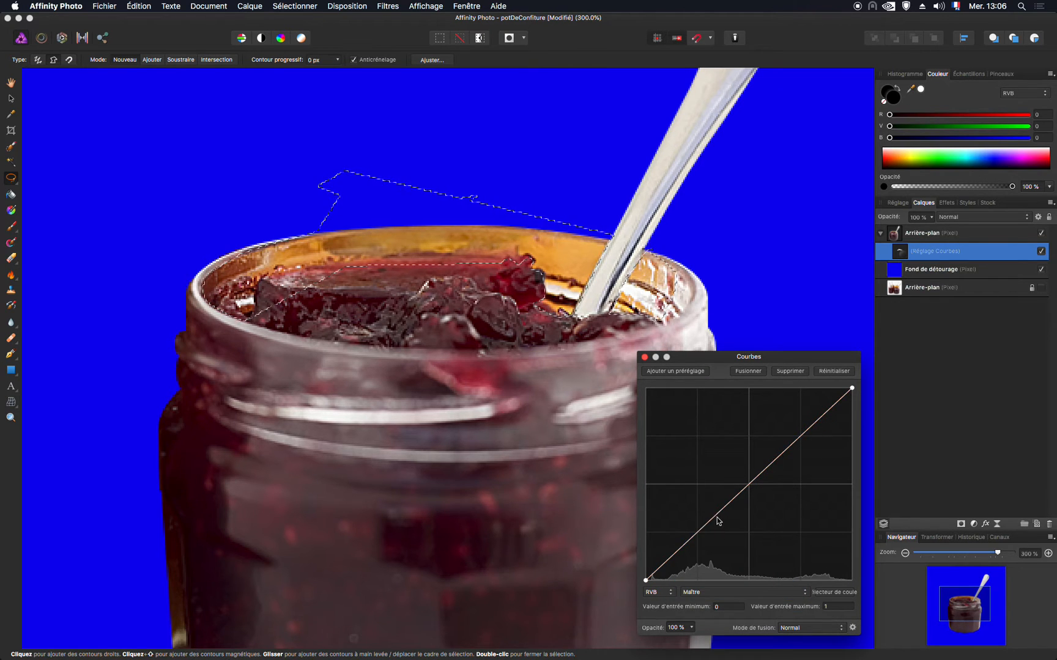
left_click_drag(720, 517, 743, 554)
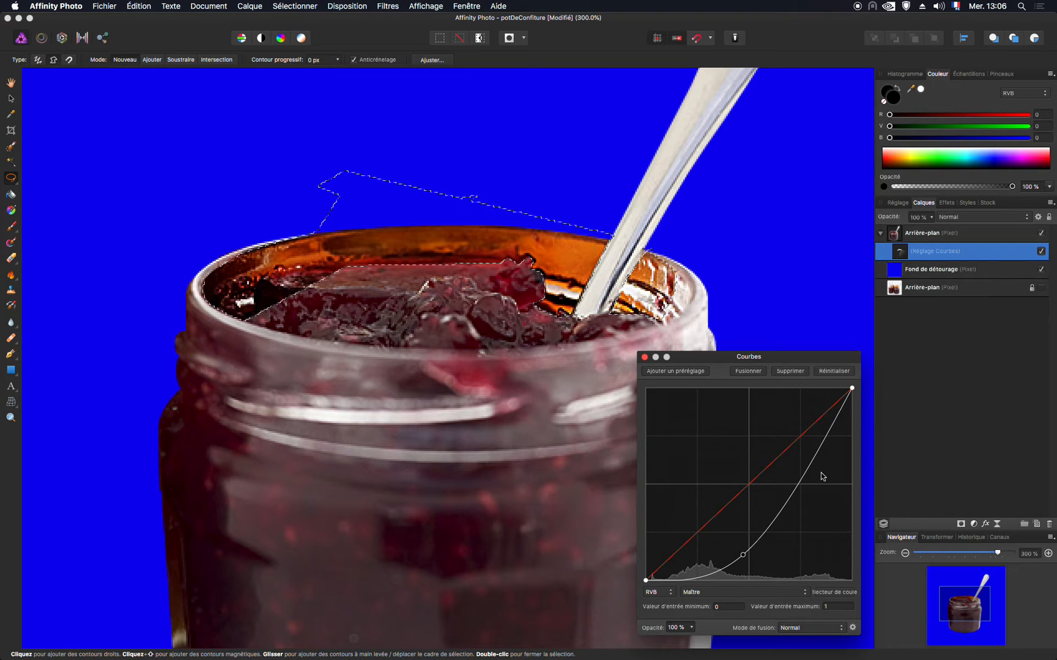
left_click(789, 371)
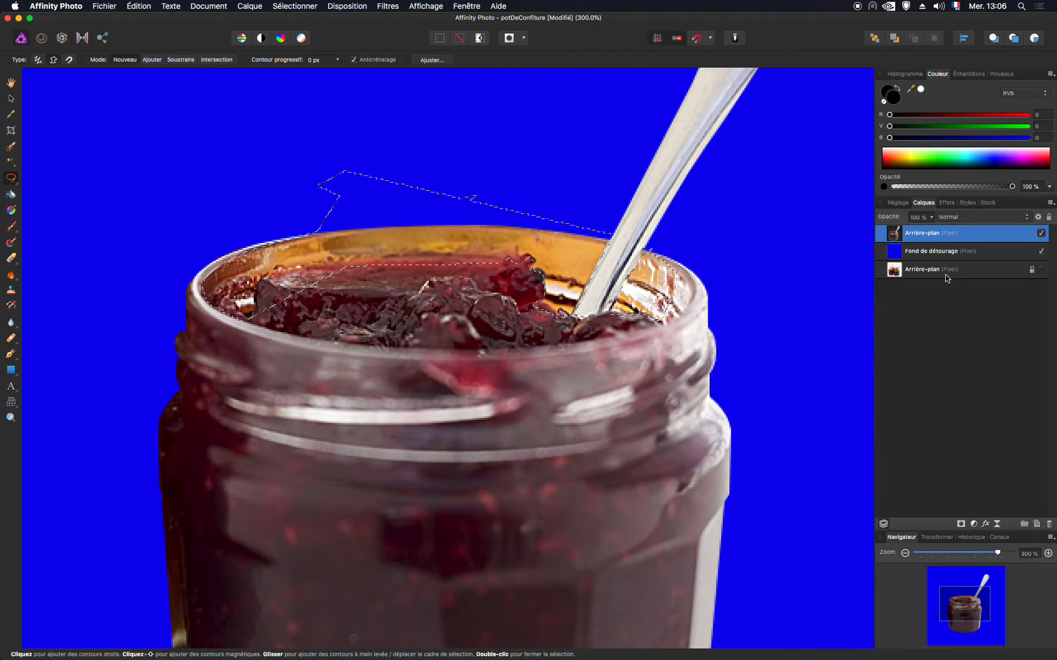
Subtract the jam's upper-left corner from the selection so its edge follows the boundary between jam and glass
left_click(347, 268)
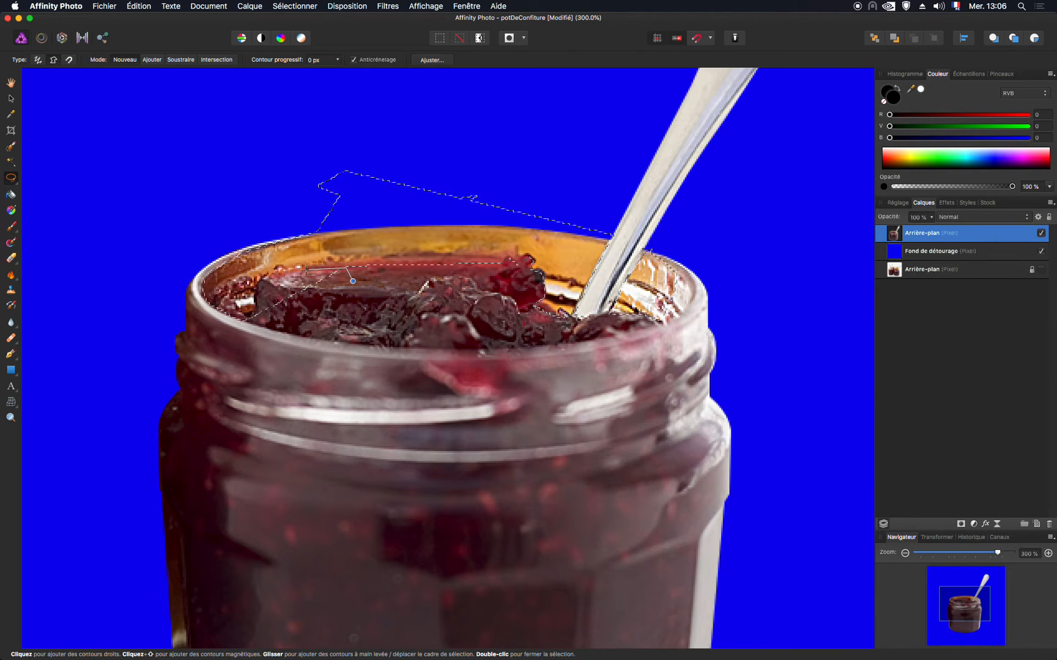
double_click(264, 279)
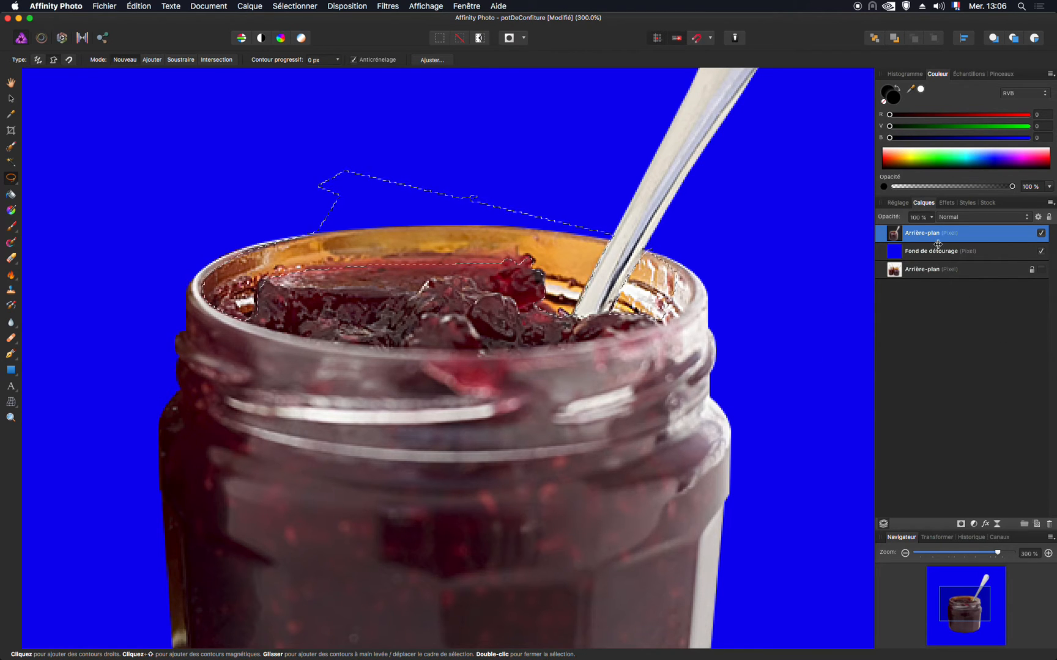
Add a Curves adjustment to the selected glass, pulling the Maître curve's upper midtones down and lifting its shadows slightly
left_click(897, 203)
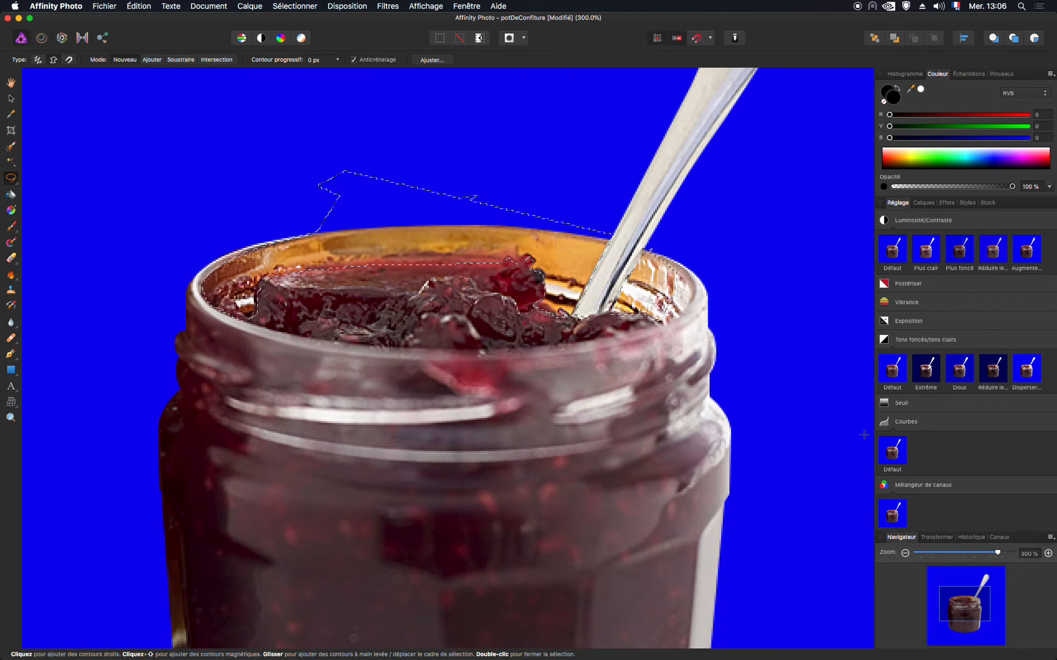
left_click(893, 450)
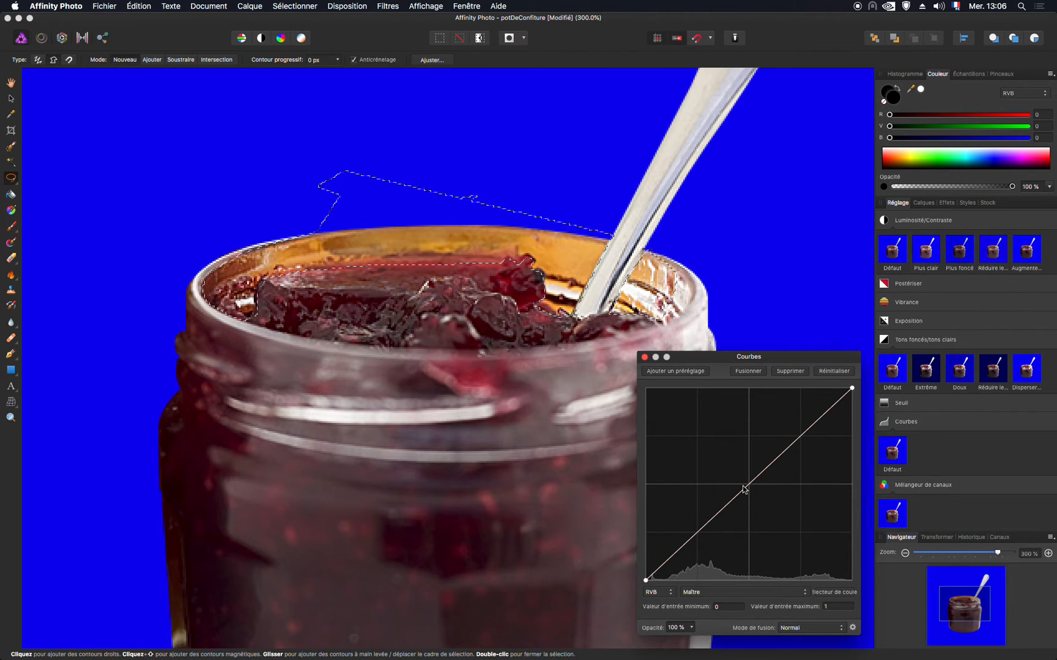
left_click_drag(746, 489, 796, 499)
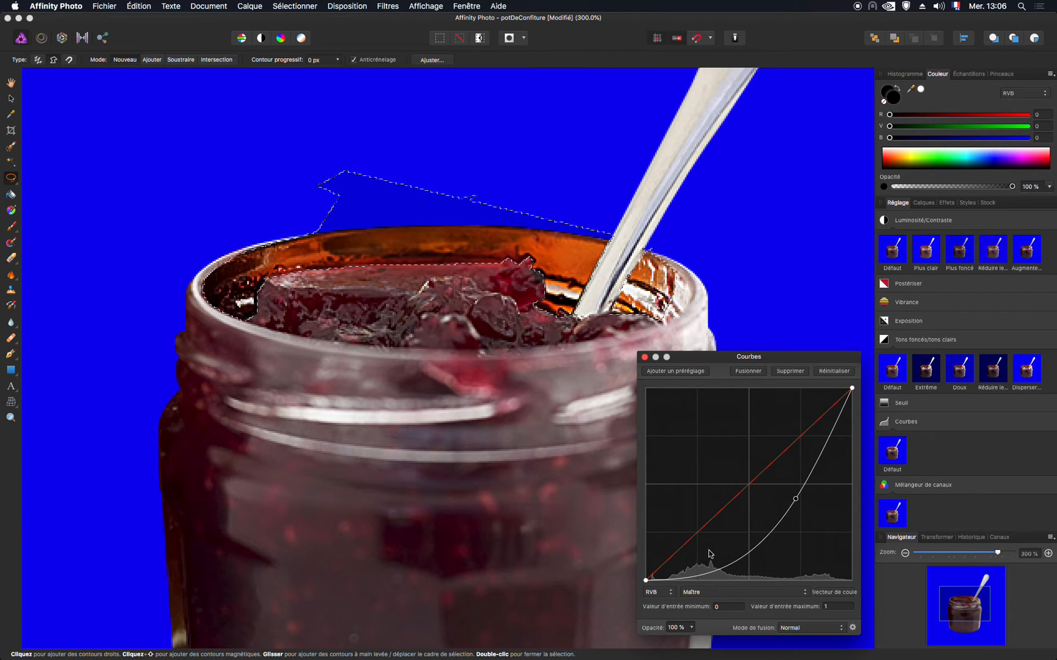
left_click_drag(704, 575, 693, 548)
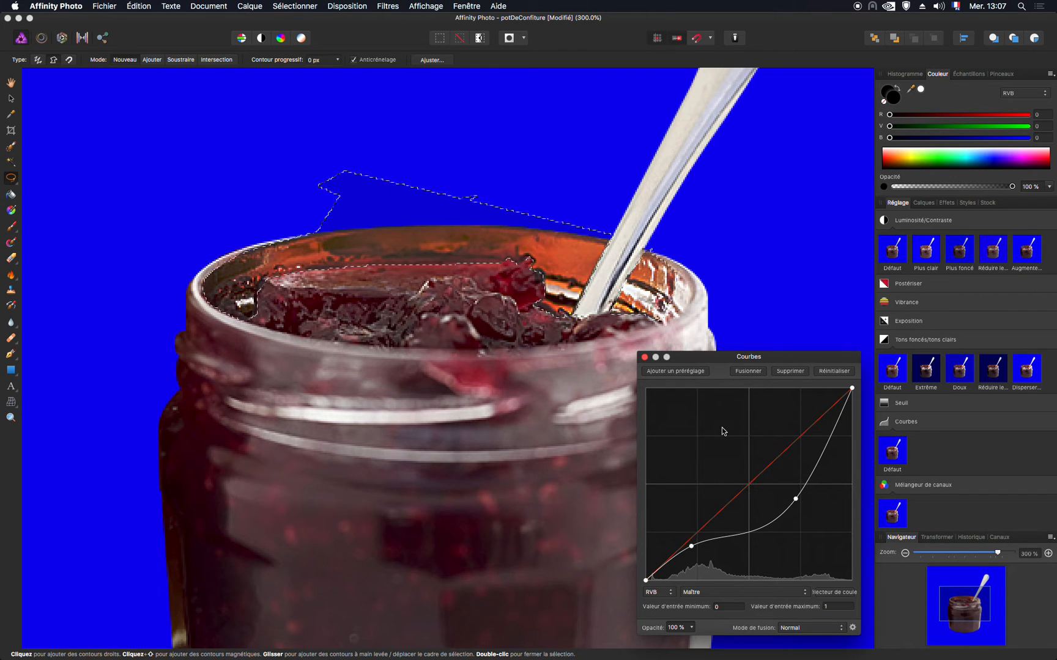
Nest the Curves adjustment inside the cut-out Arrière-plan layer and deselect the glass area
left_click(645, 358)
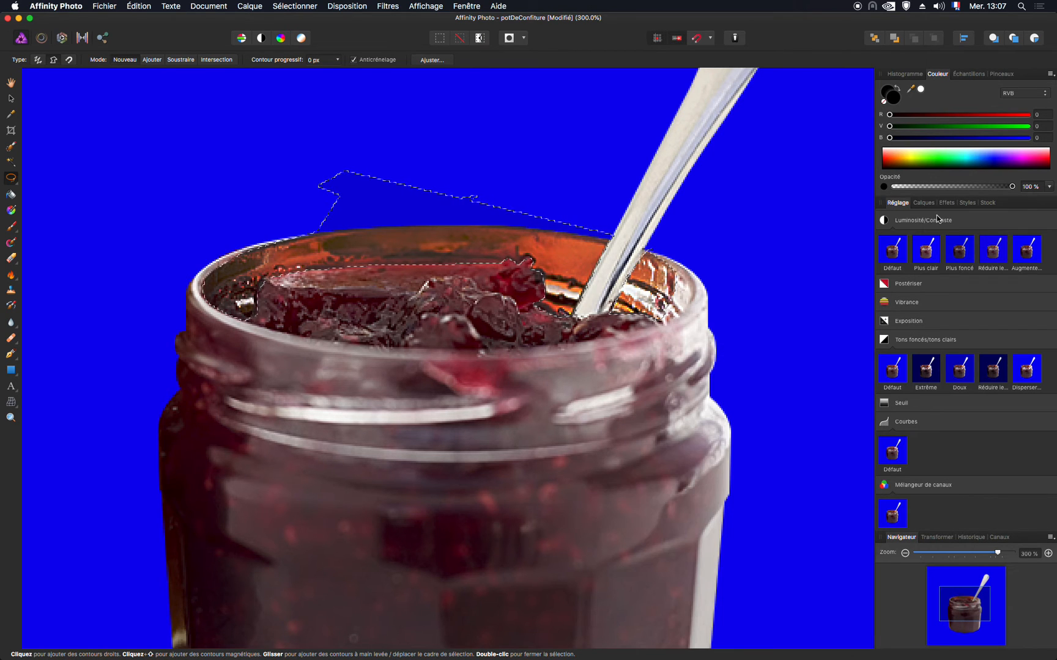
left_click(924, 204)
left_click_drag(897, 240, 903, 252)
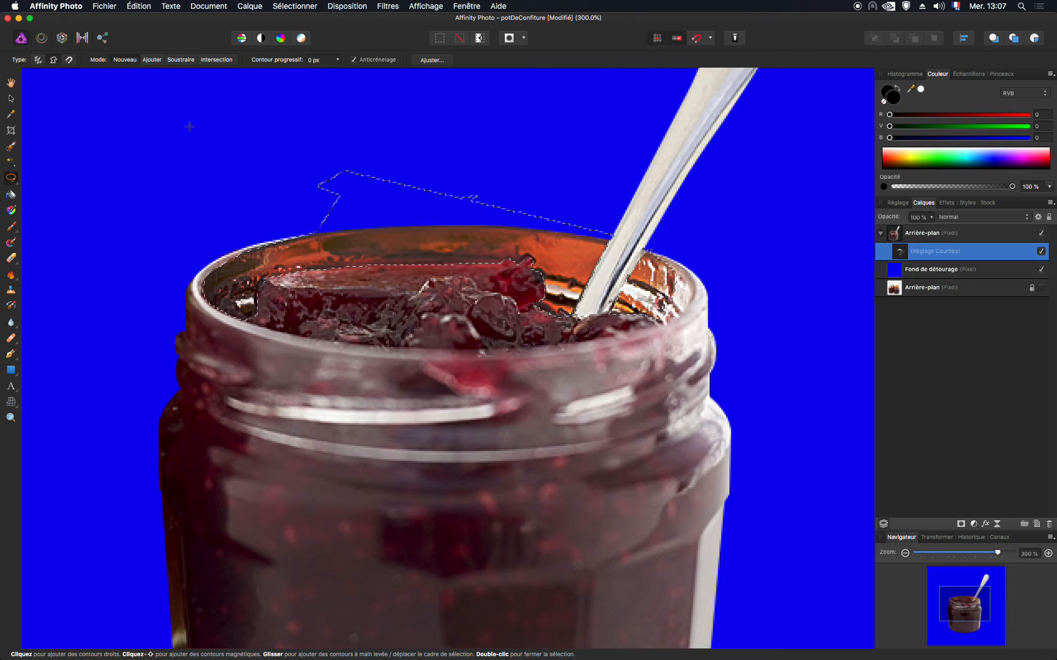
key("super+d")
key("super+1")
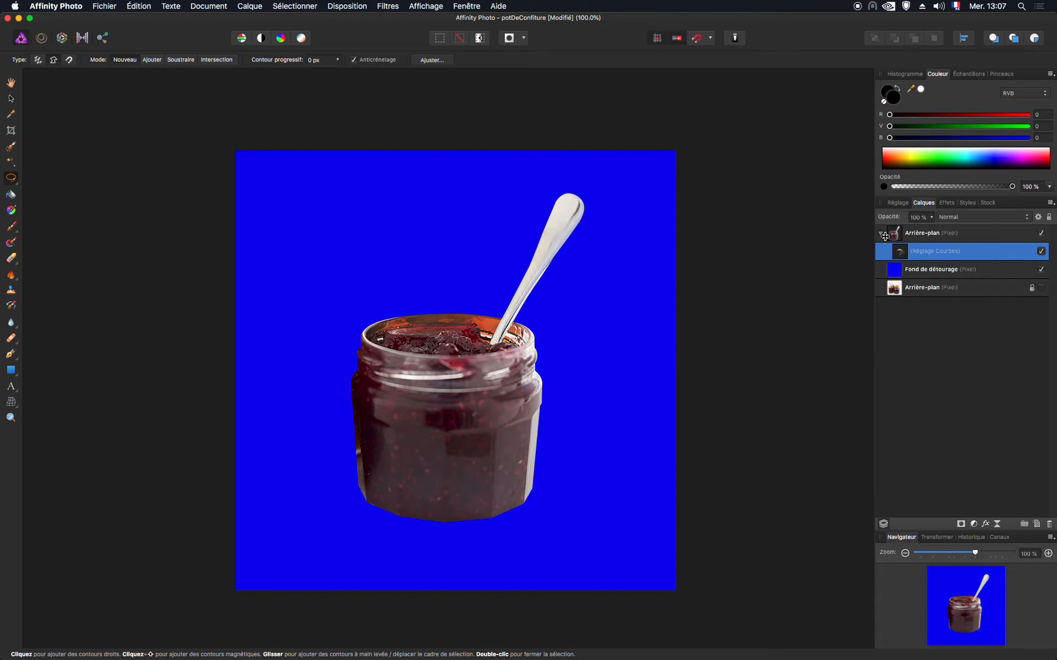
Collapse the expanded preset groups, from Luminosité/Contraste to Correction sélective, to look over the full list of adjustments
left_click(896, 203)
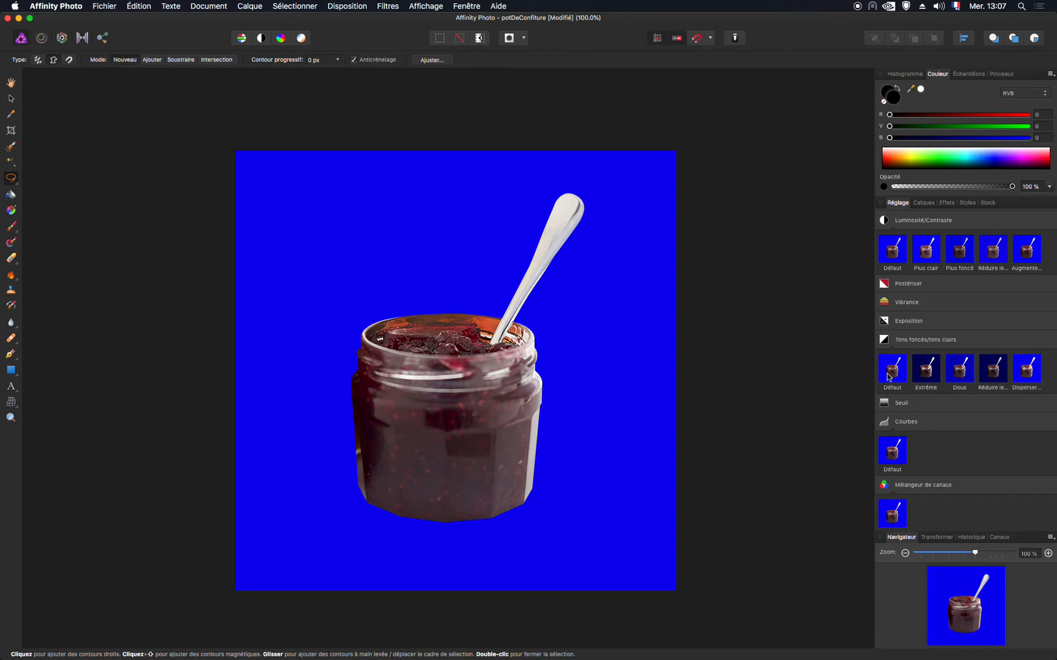
left_click(899, 222)
left_click(902, 297)
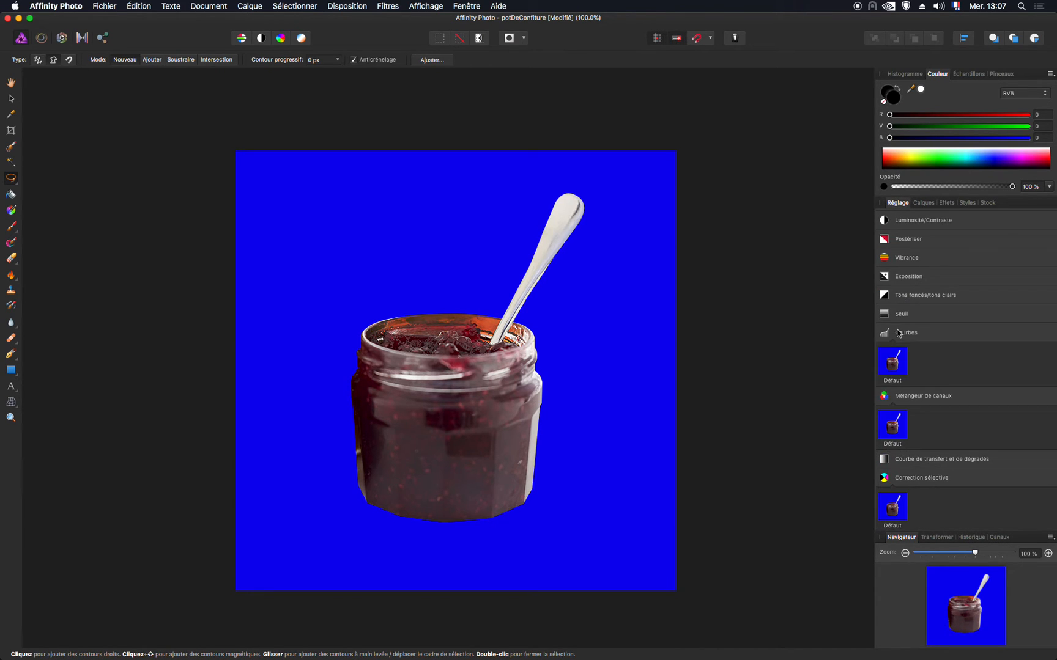
left_click(899, 333)
left_click(900, 359)
left_click(895, 391)
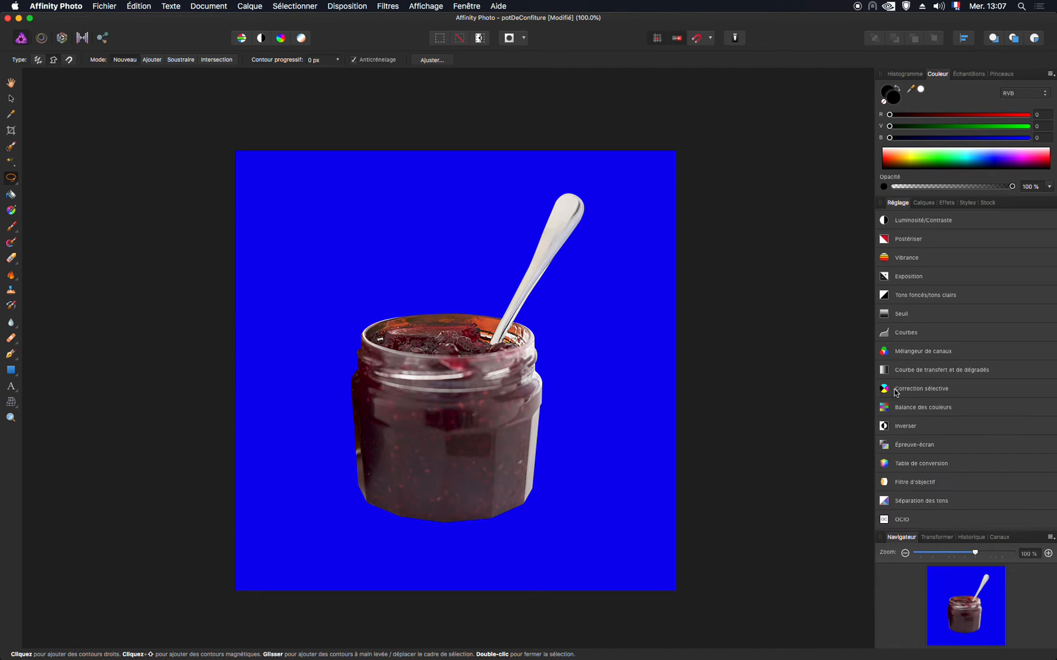
Hide the blue Fond de détourage layer and add an empty pixel layer directly above it
left_click(923, 202)
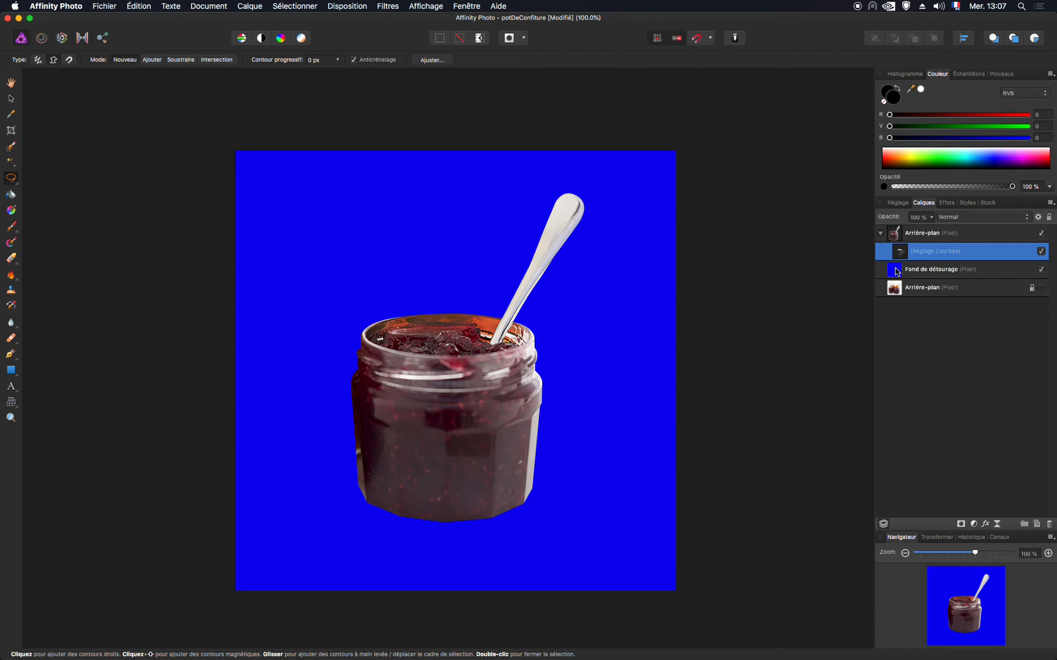
left_click(1041, 269)
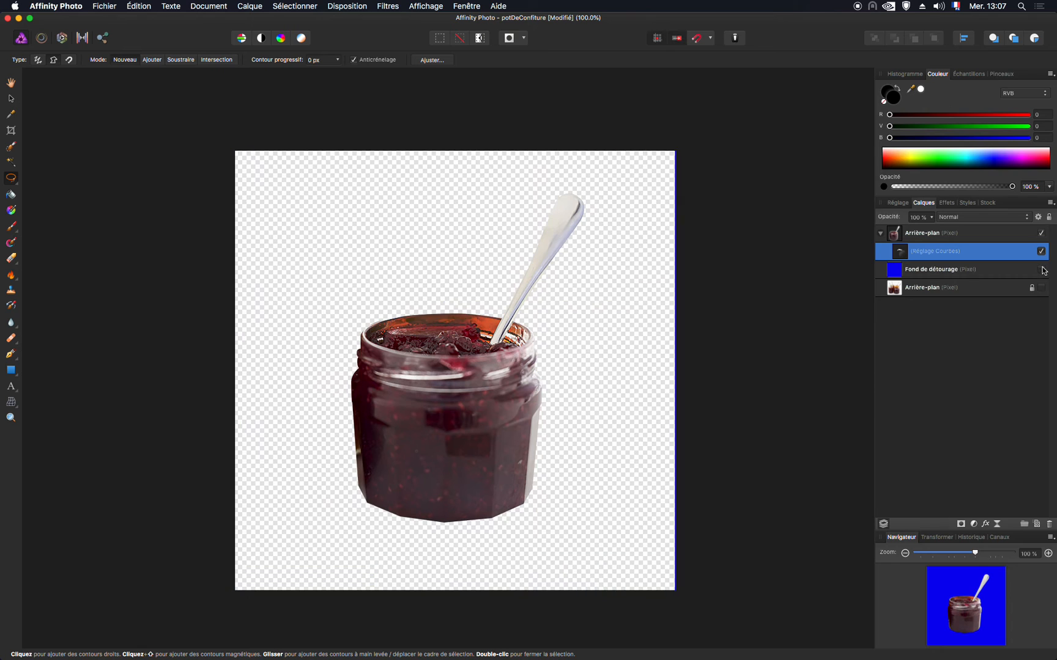
left_click(957, 269)
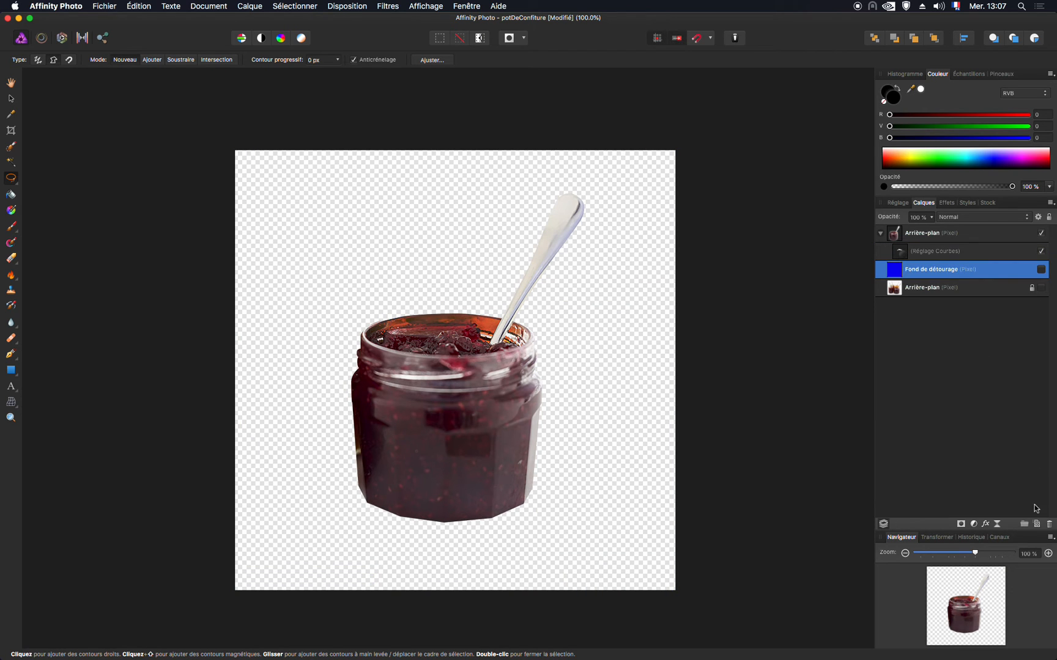
left_click(1037, 524)
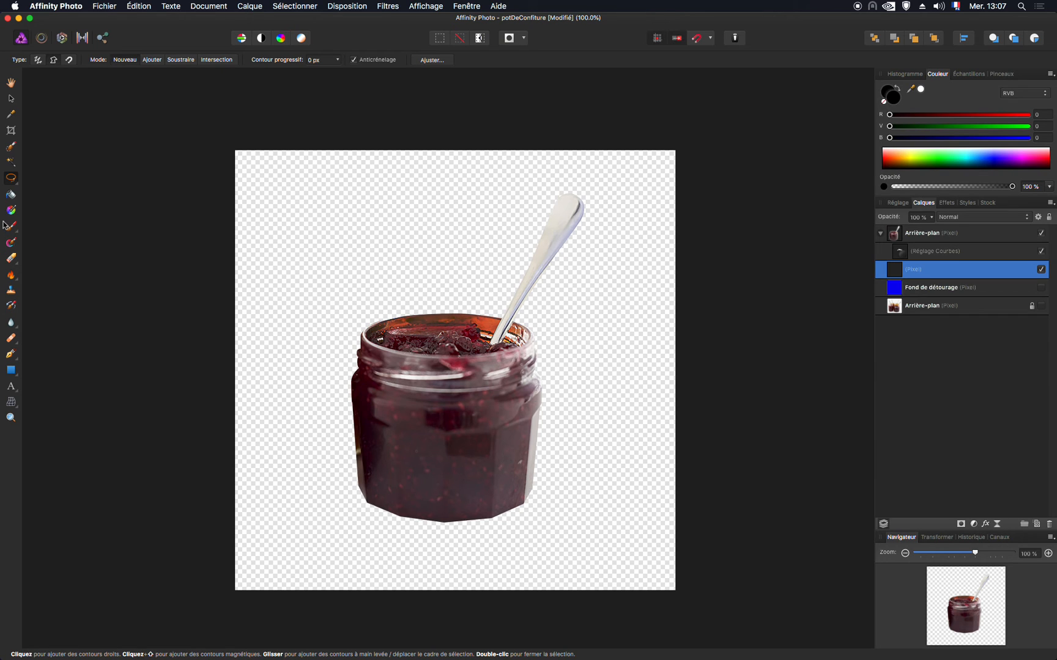
Set the colour to white (RGB 255, 255, 255) and flood fill the new pixel layer behind the jar
left_click(12, 194)
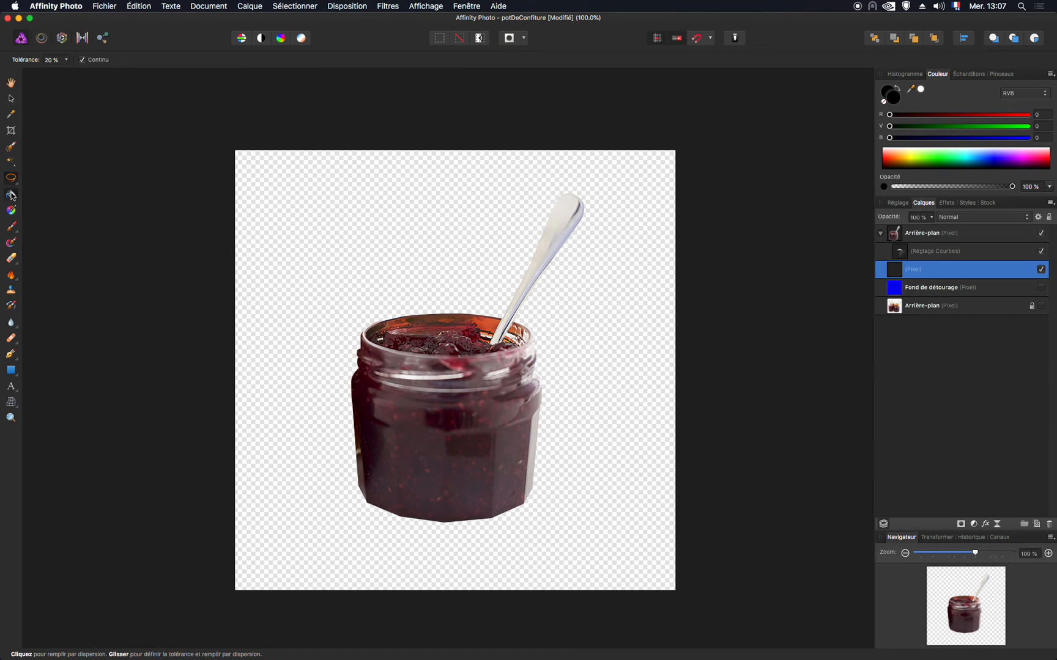
double_click(896, 99)
left_click_drag(347, 319, 264, 229)
left_click(500, 452)
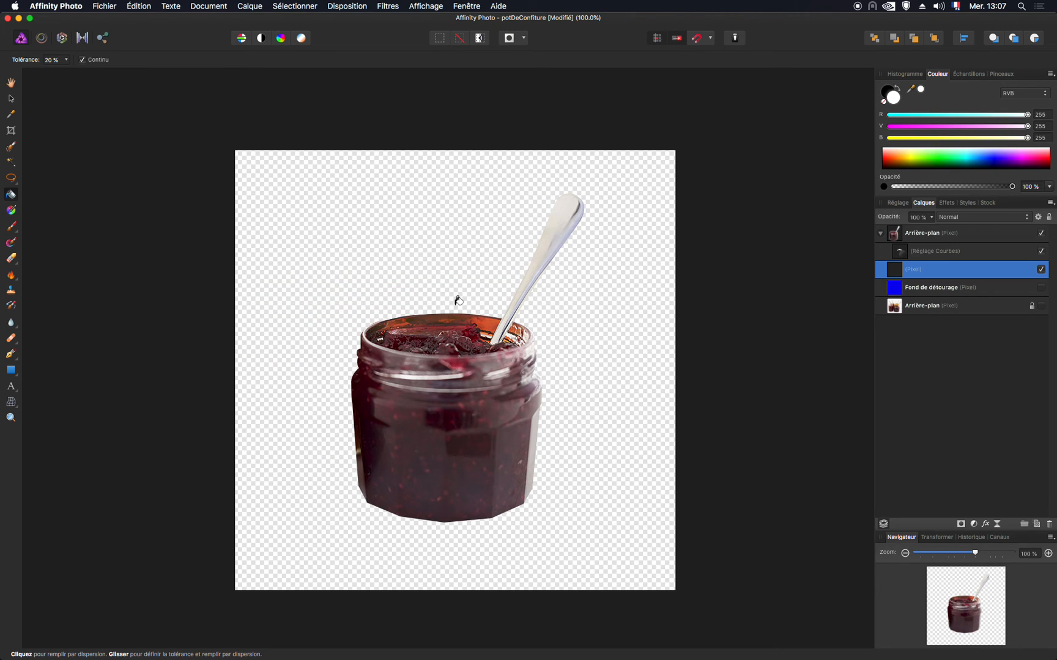
left_click(430, 251)
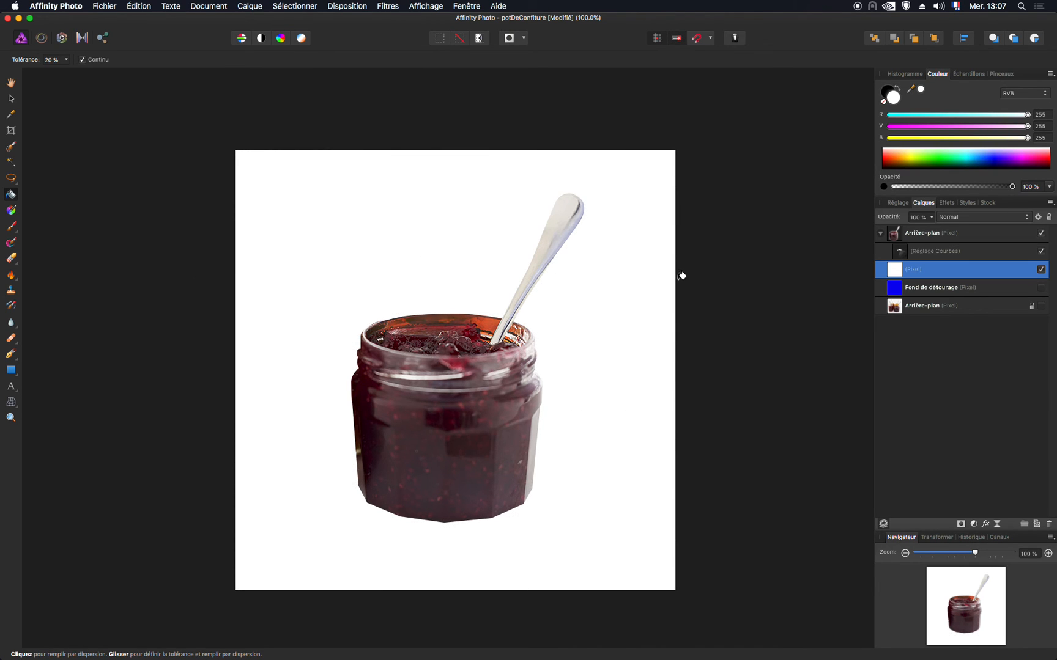